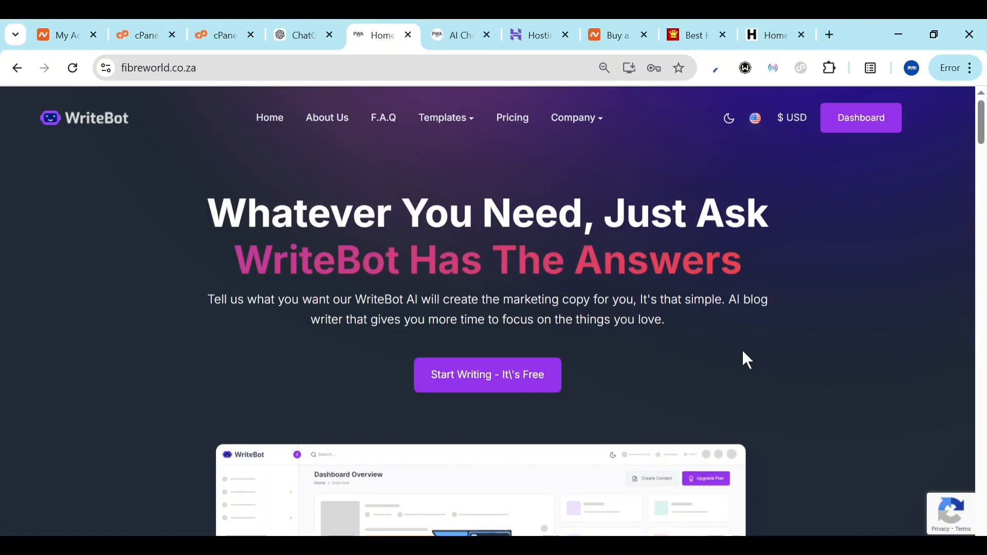
Review the live fibreworld.co.za WriteBot home page, then switch to the dashboard's AI Chat page
scroll(744, 351, "down", 20)
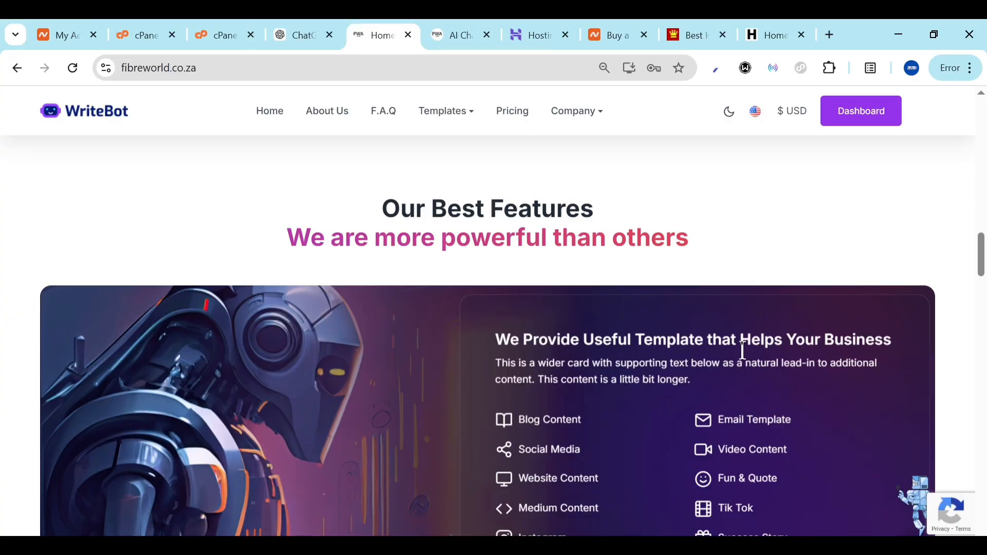
scroll(744, 352, "down", 10)
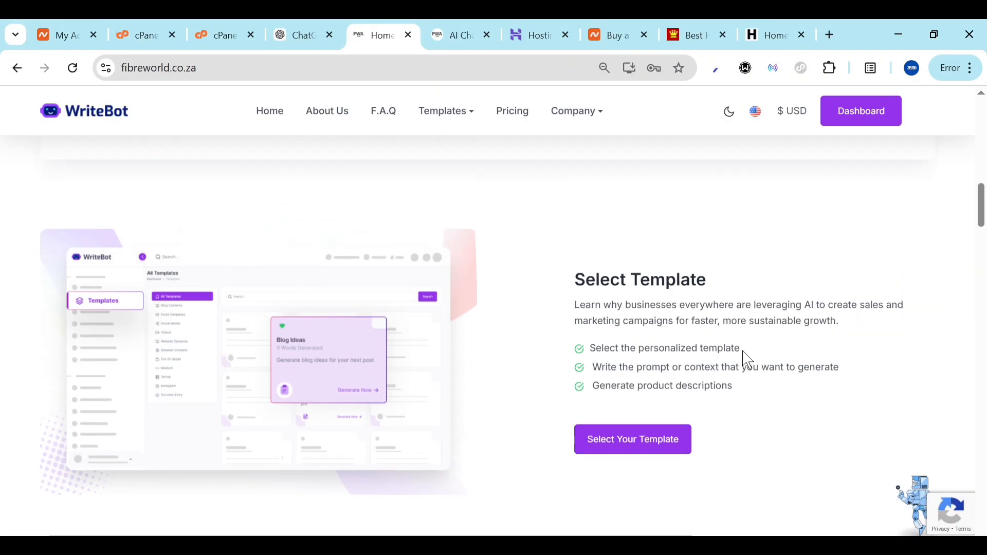
scroll(747, 359, "up", 3)
scroll(744, 355, "up", 8)
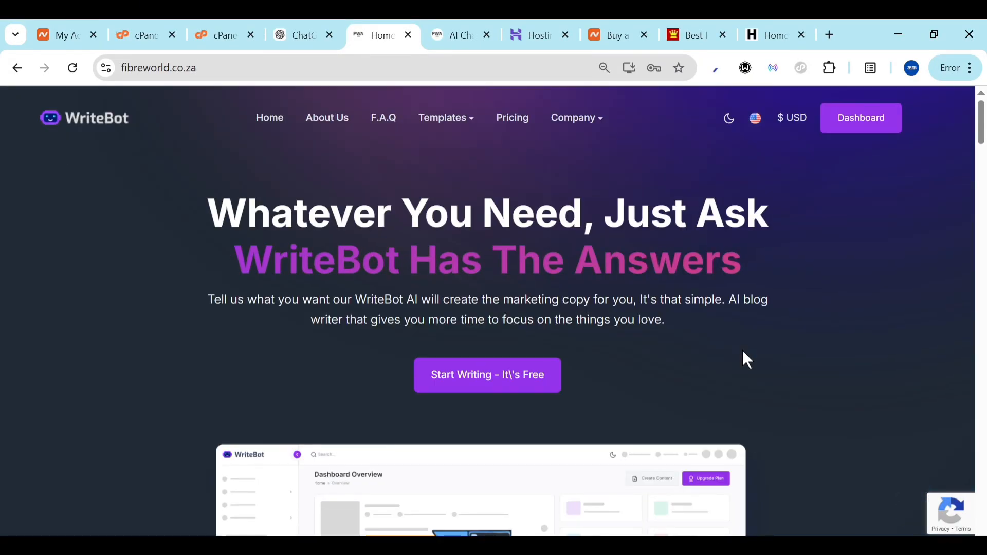
scroll(743, 355, "down", 5)
scroll(761, 309, "up", 5)
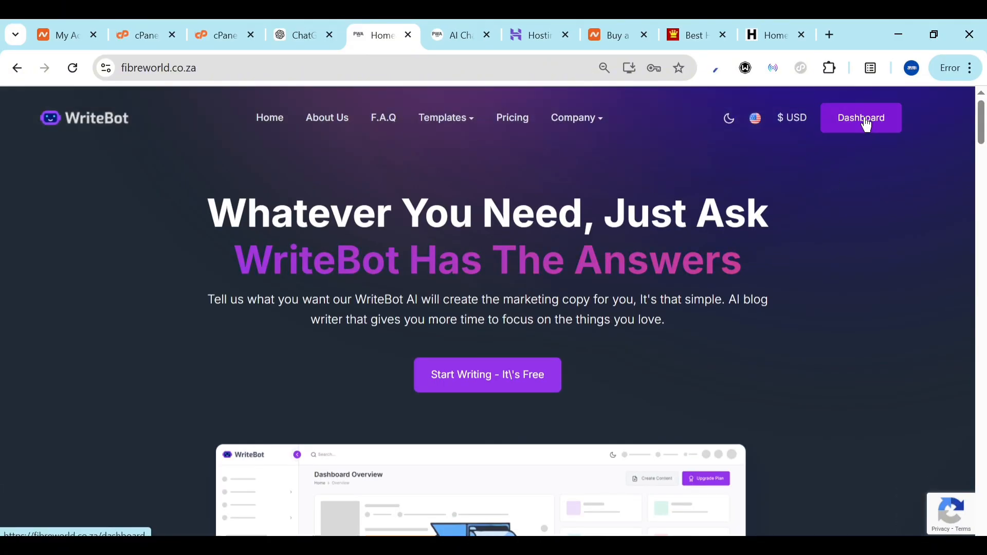
scroll(527, 381, "down", 8)
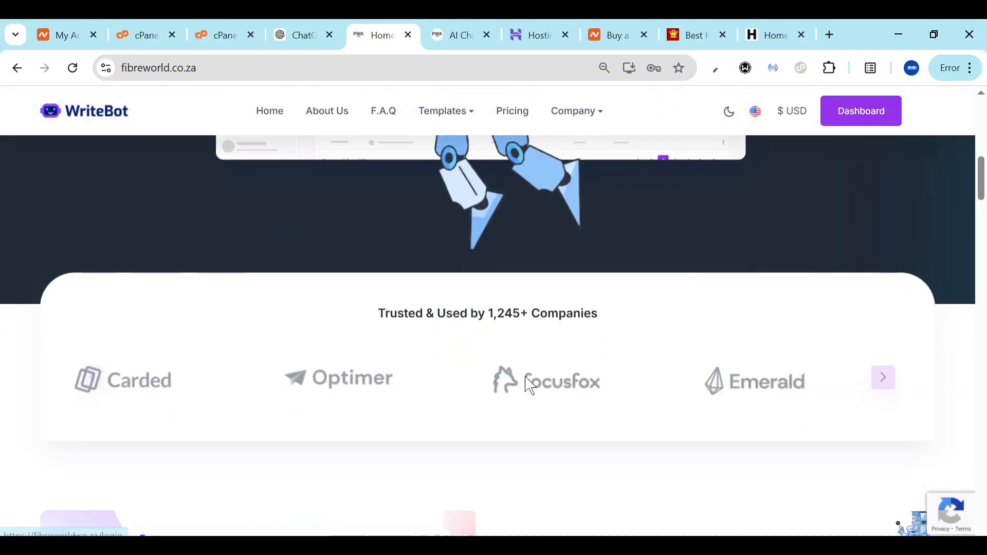
scroll(532, 385, "down", 15)
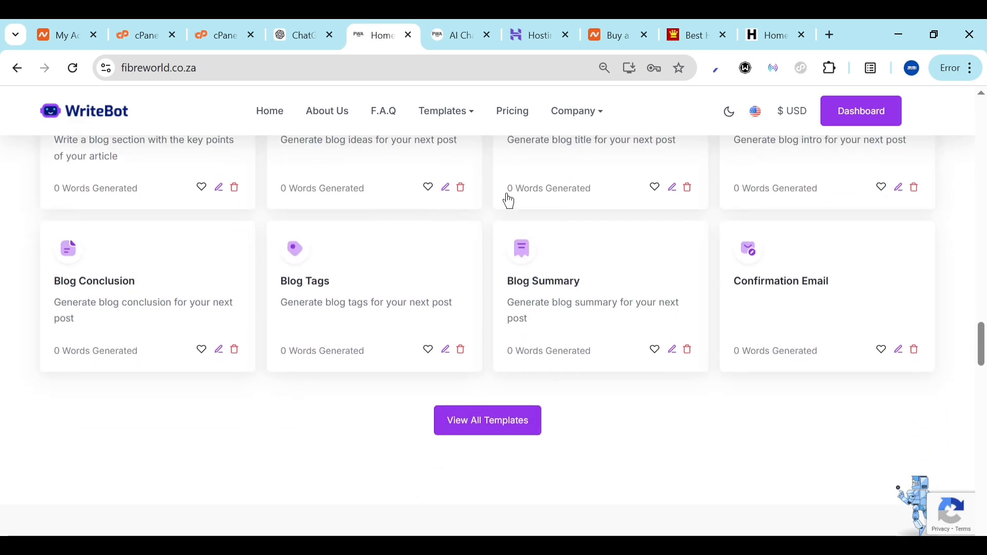
scroll(401, 374, "up", 8)
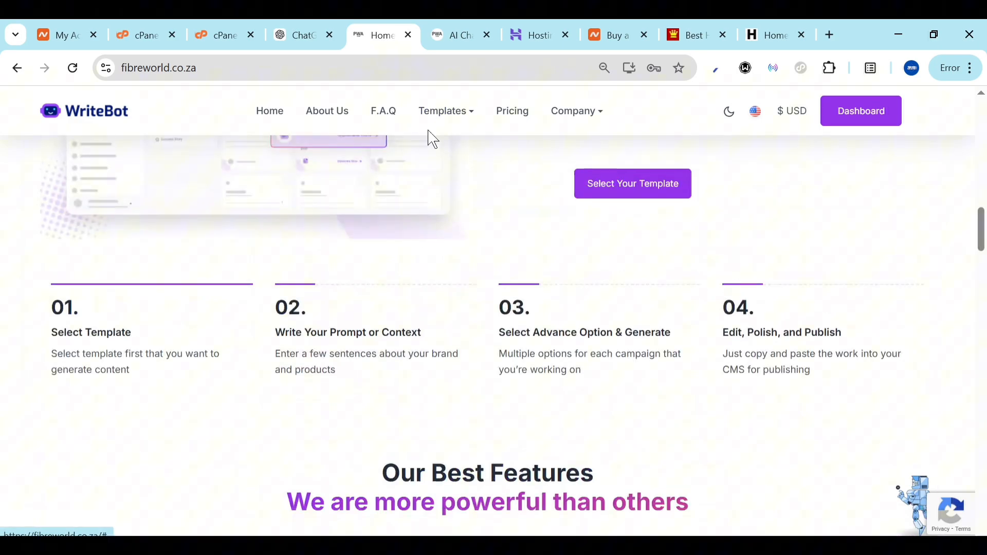
left_click(473, 30)
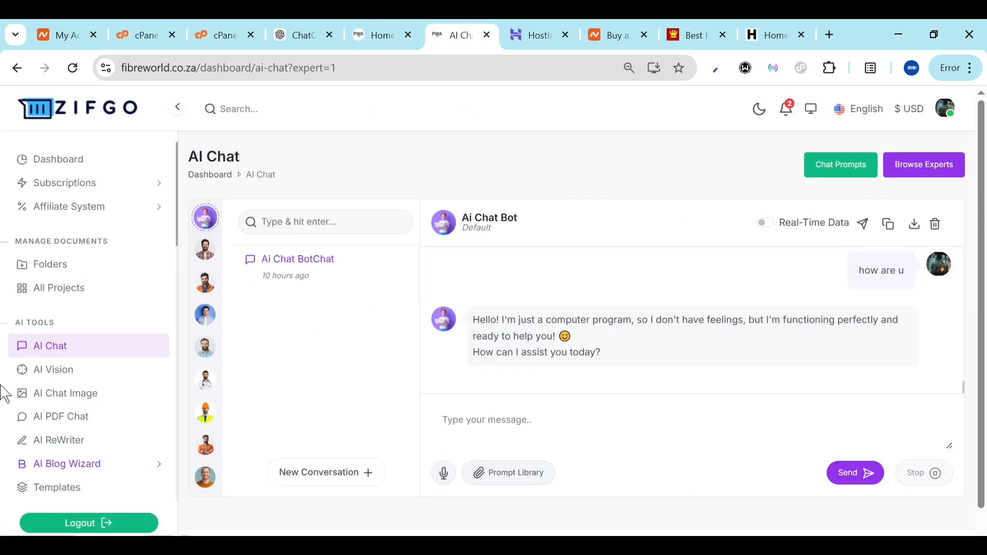
Send the message 'how' to the AI Chat Bot, then open the AI Chat Experts list
scroll(79, 375, "down", 4)
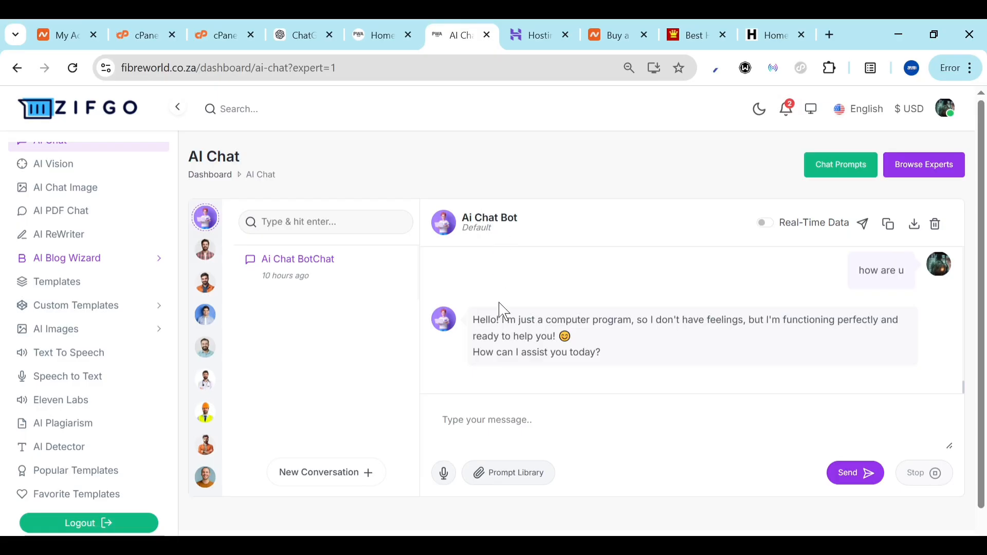
left_click(505, 406)
type("how")
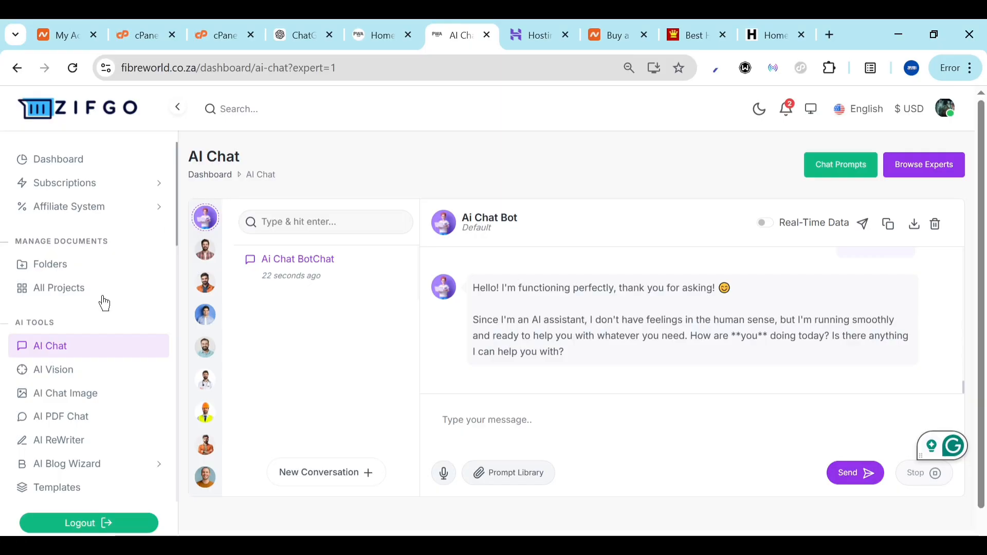
left_click(41, 348)
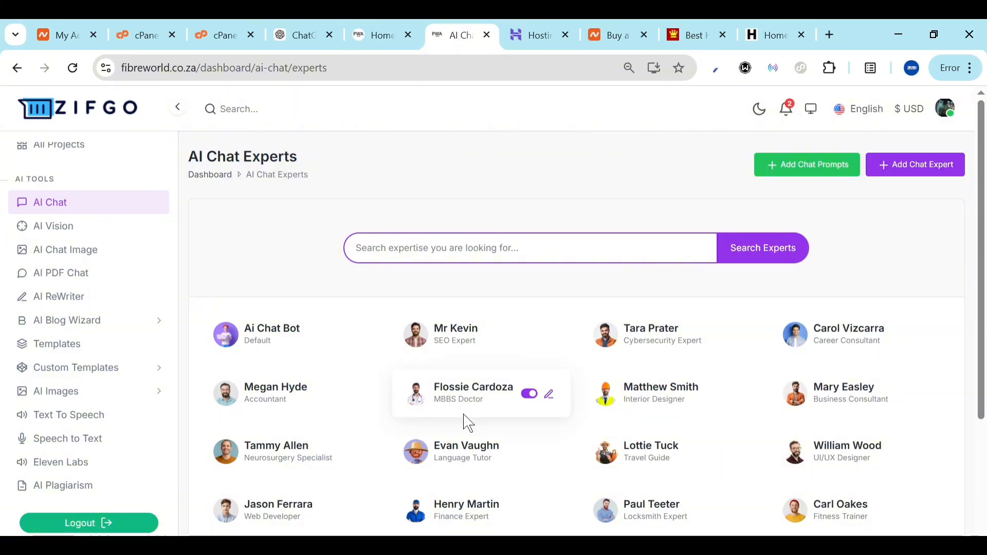
Look over the chat experts list, then open the AI ReWriter page with English selected
scroll(468, 423, "down", 3)
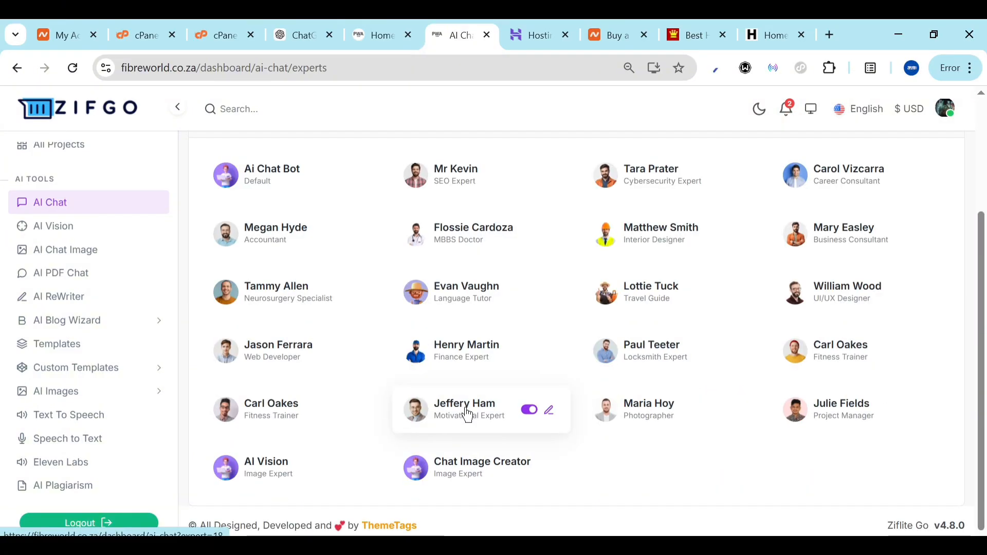
scroll(468, 415, "up", 3)
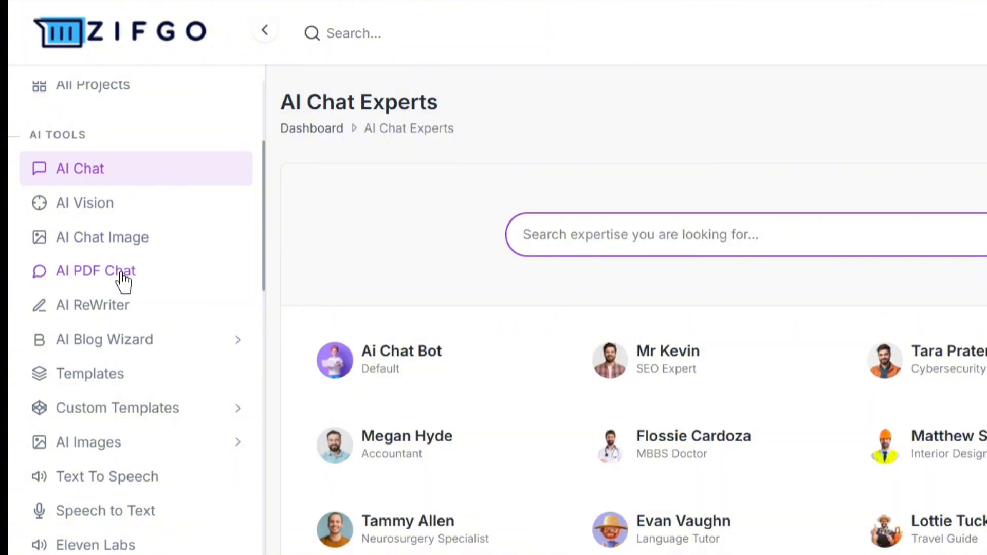
left_click(105, 307)
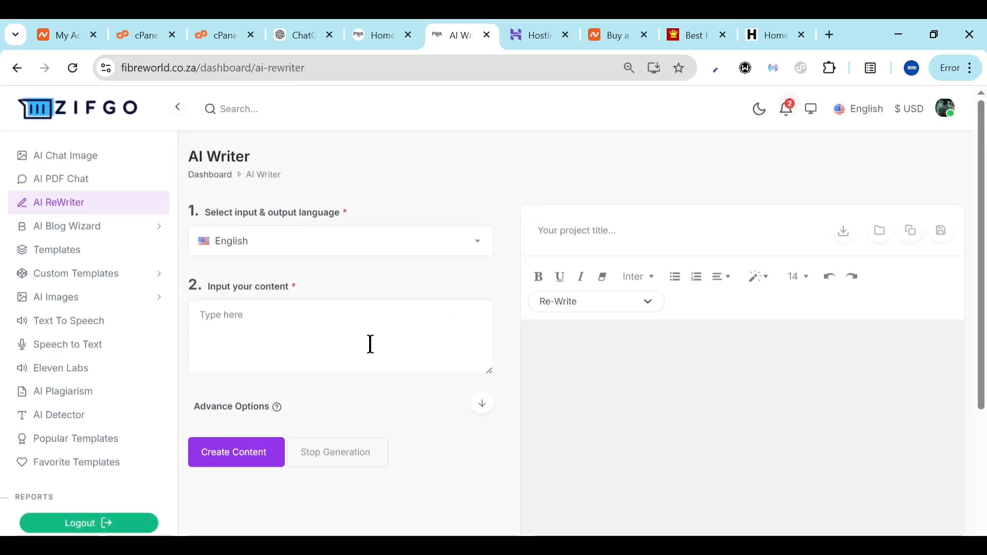
Check AI Blog Wizard's All Articles list (no results), then open the All Templates library
left_click(157, 230)
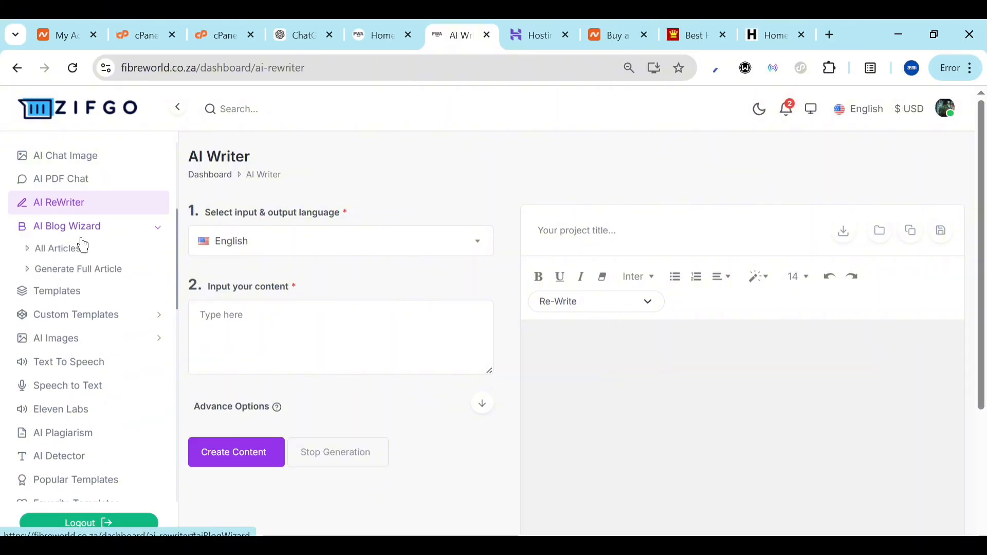
left_click(31, 252)
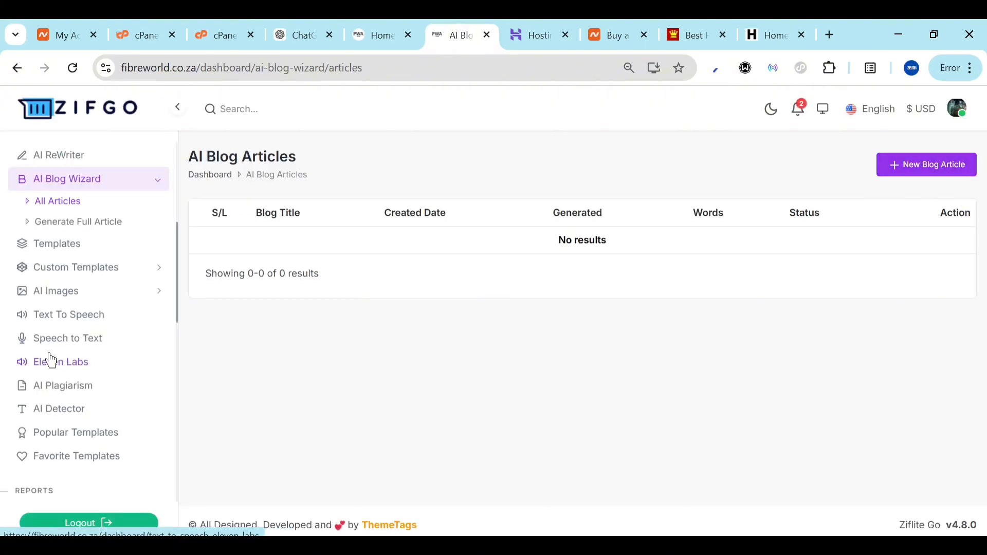
left_click(65, 255)
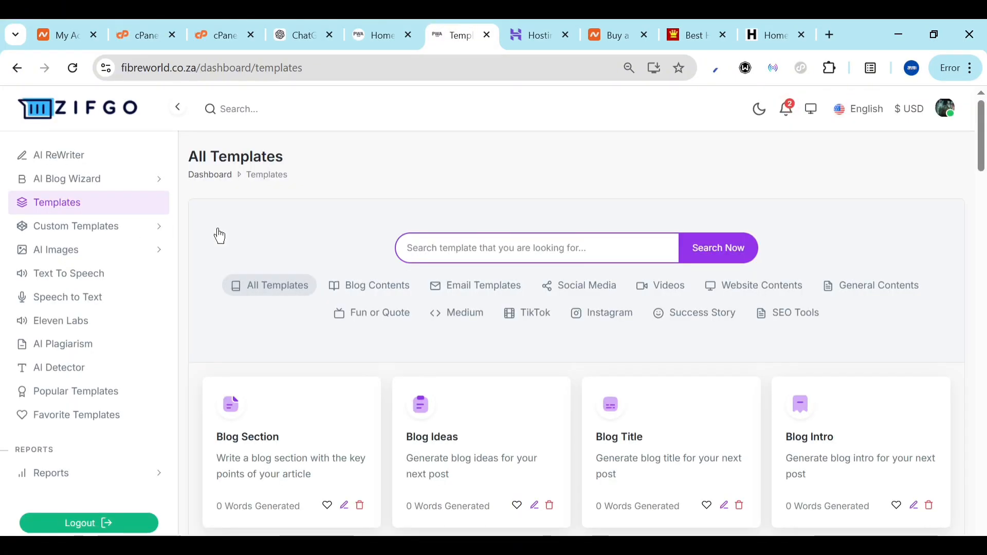
scroll(347, 387, "down", 5)
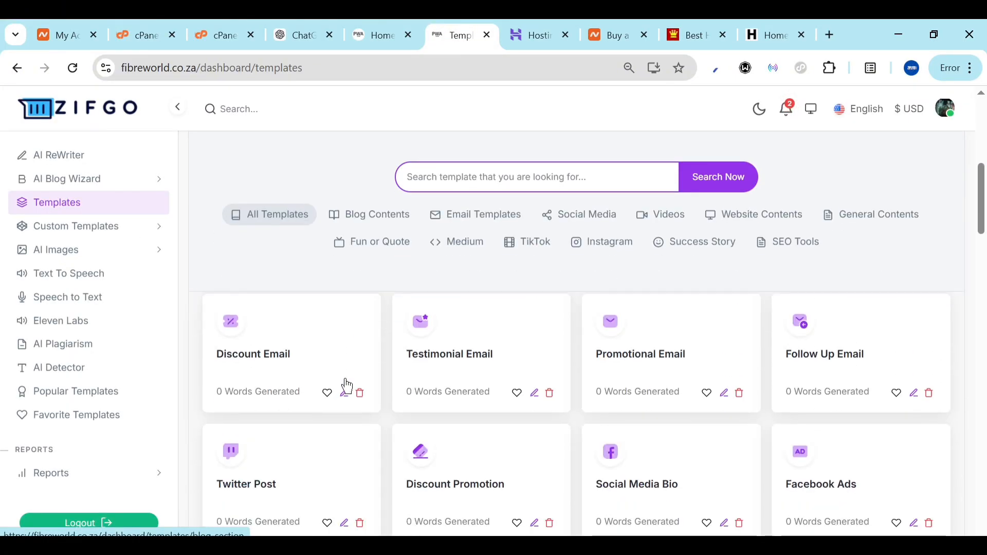
scroll(348, 387, "up", 10)
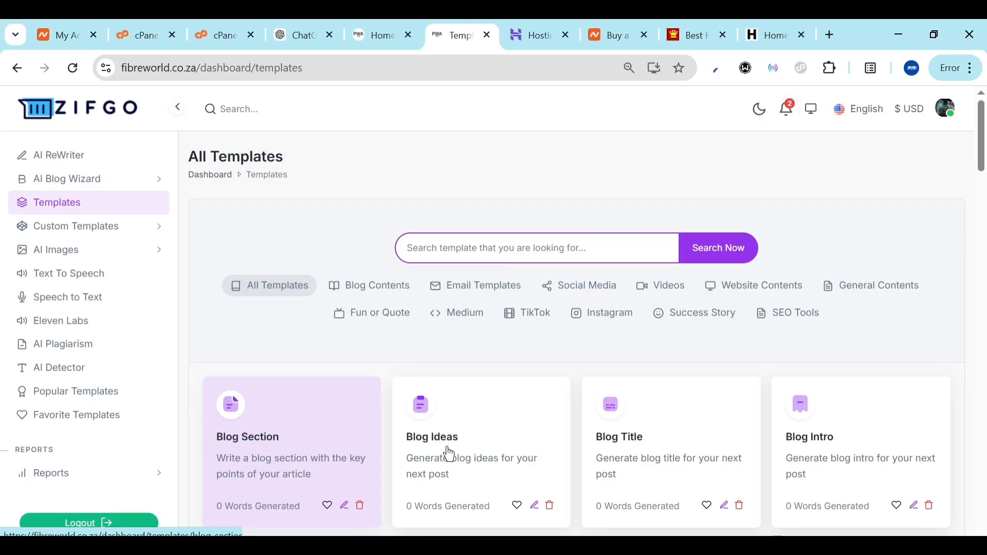
scroll(674, 451, "down", 3)
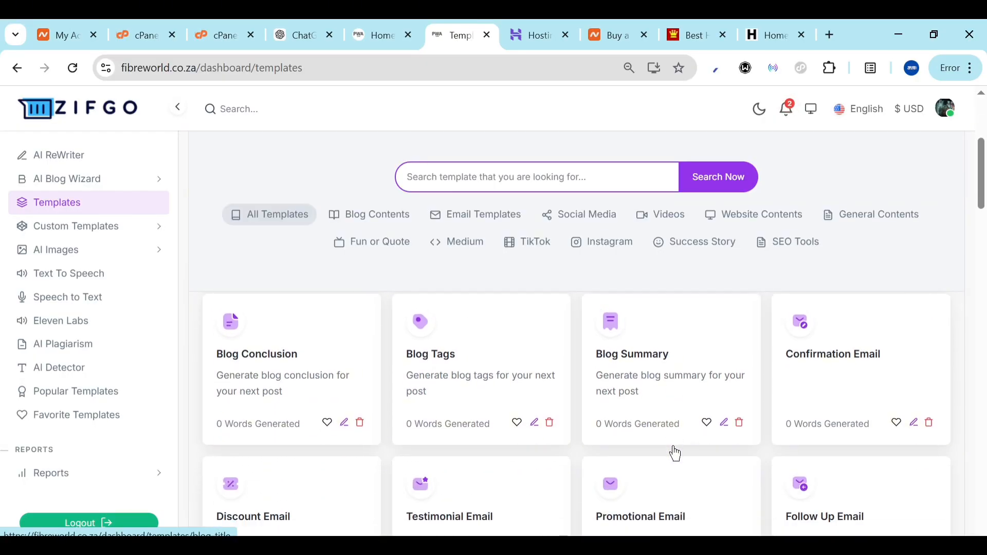
scroll(675, 453, "down", 3)
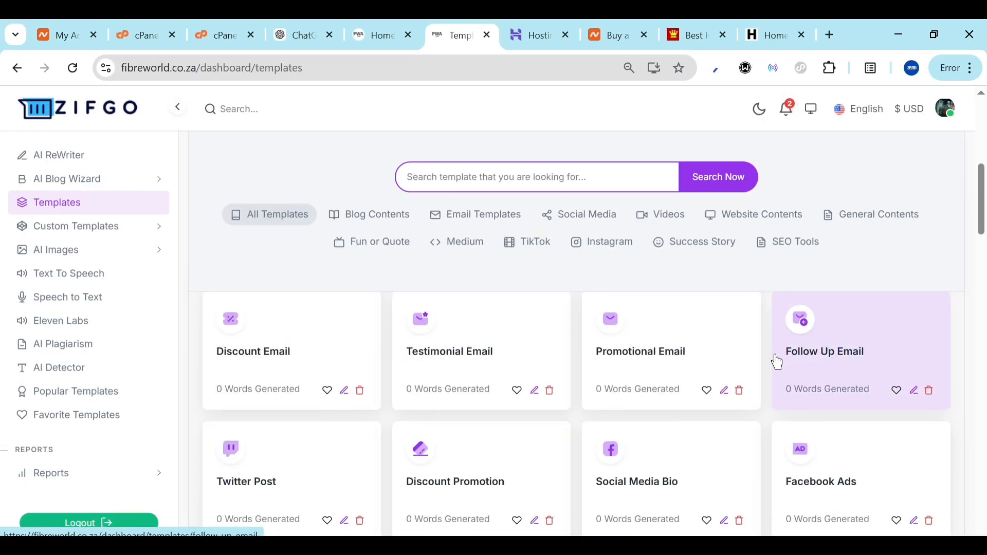
scroll(420, 496, "down", 12)
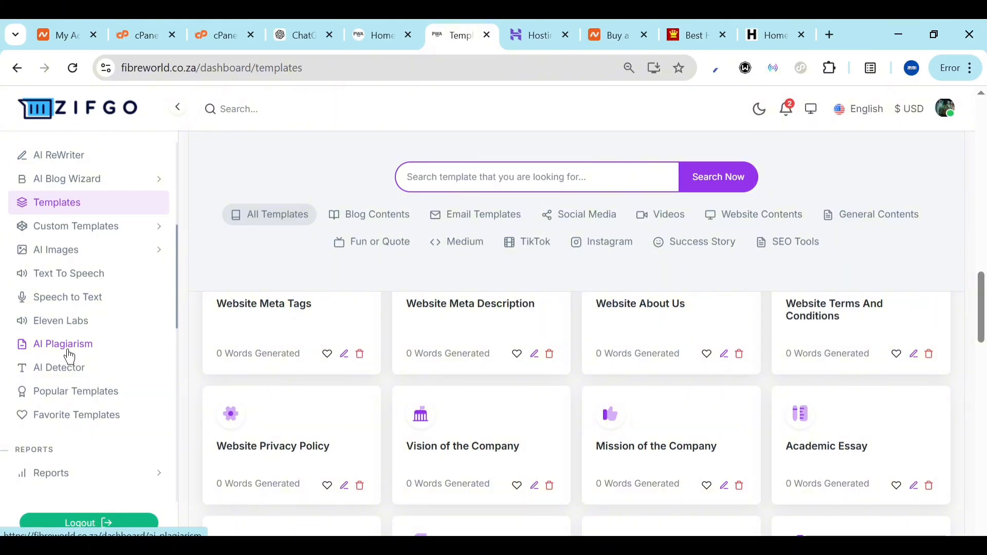
left_click(87, 389)
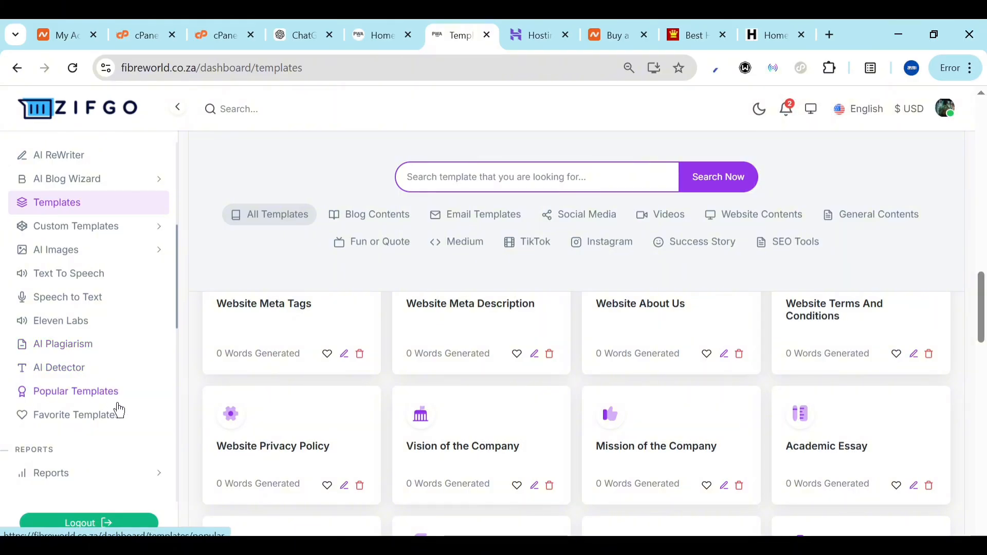
scroll(117, 405, "down", 3)
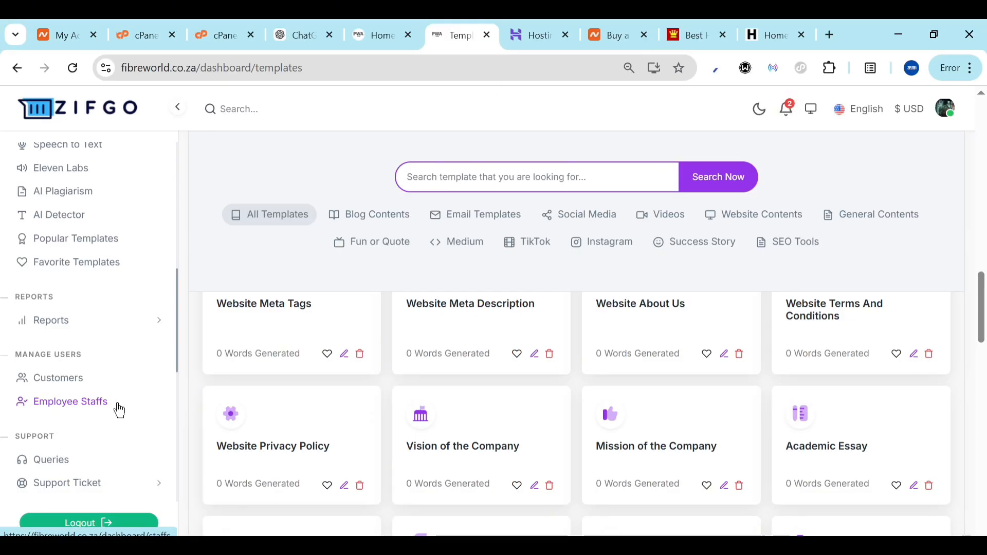
left_click(547, 28)
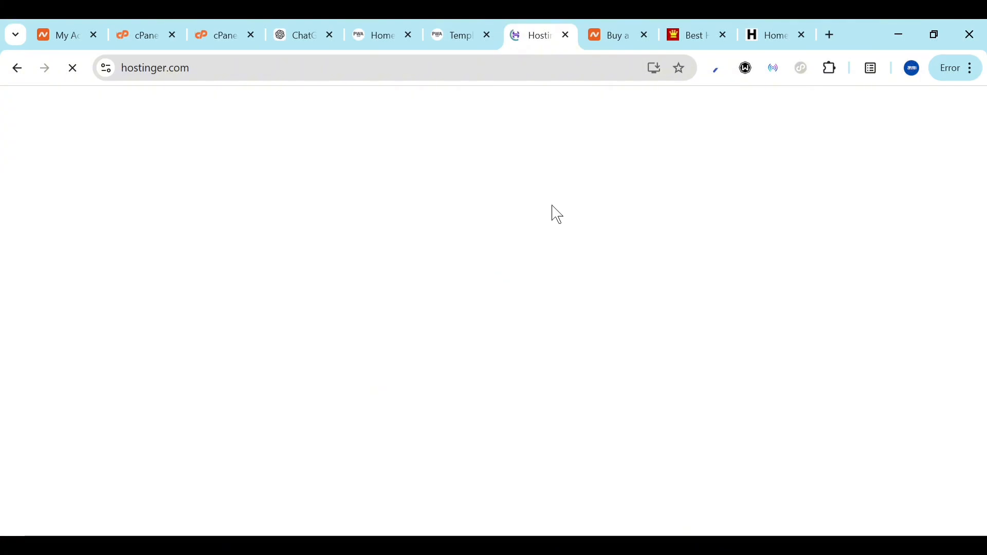
left_click(631, 29)
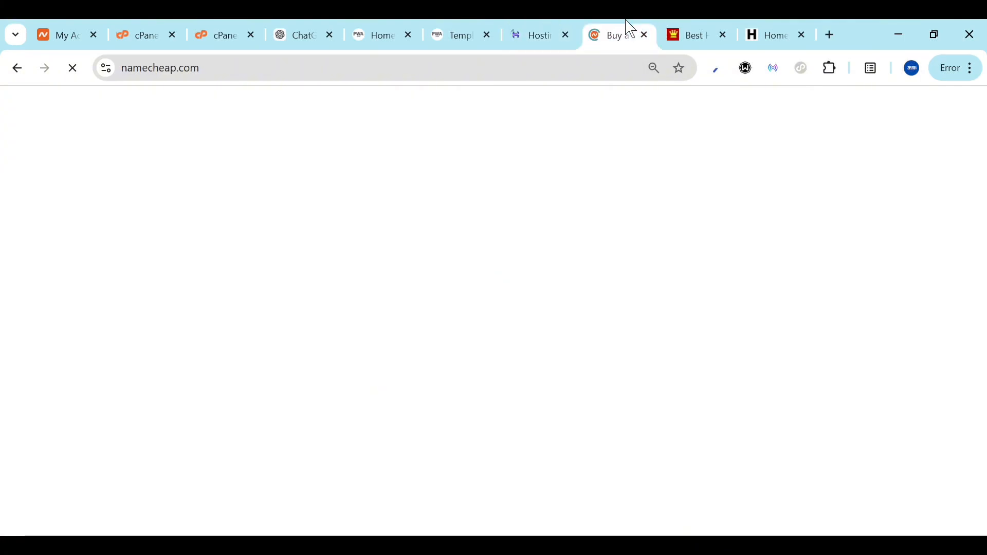
left_click(540, 27)
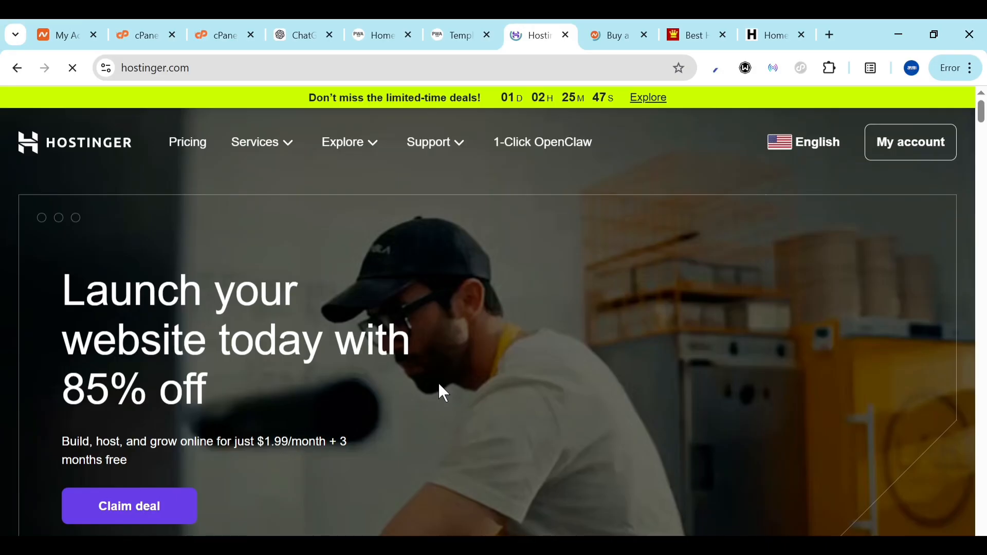
scroll(440, 385, "down", 5)
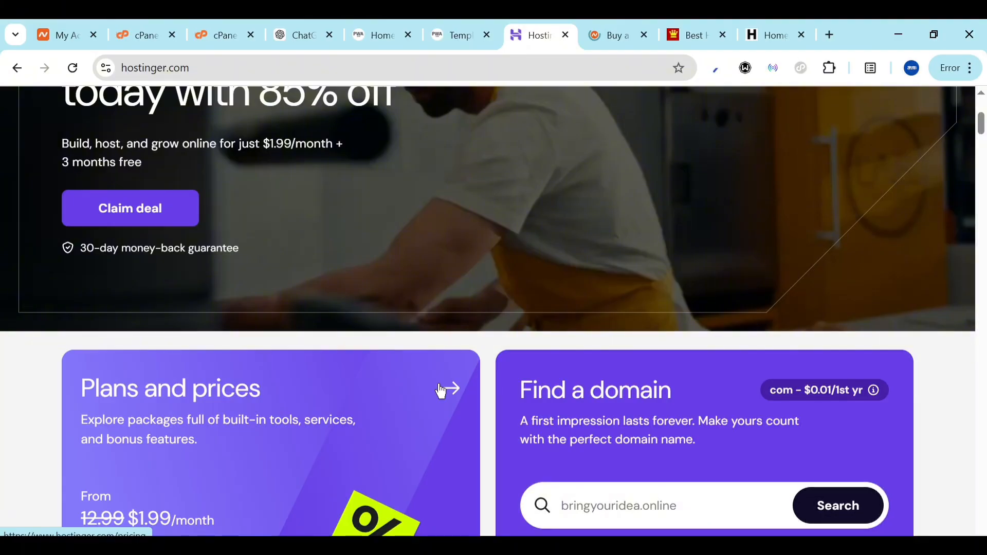
scroll(556, 435, "down", 1)
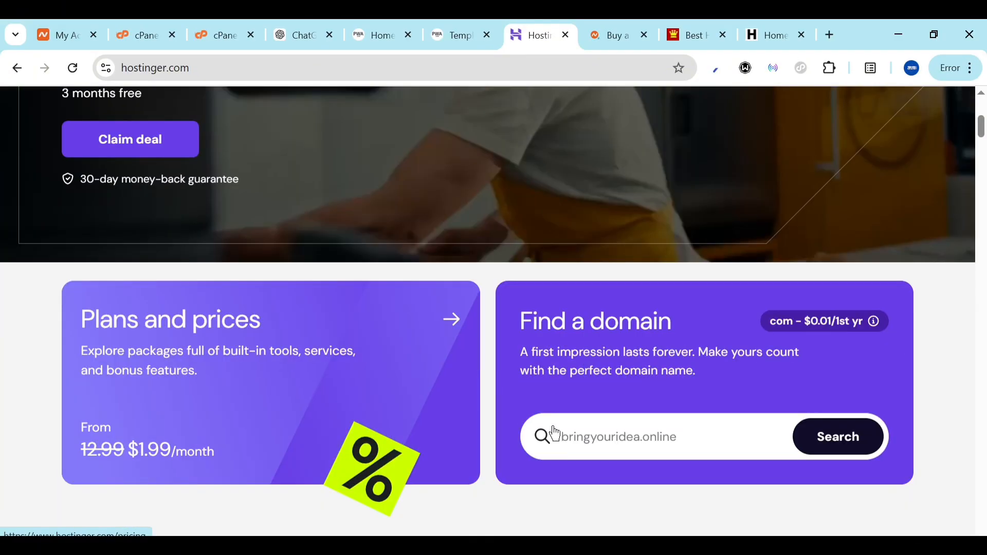
scroll(555, 435, "up", 5)
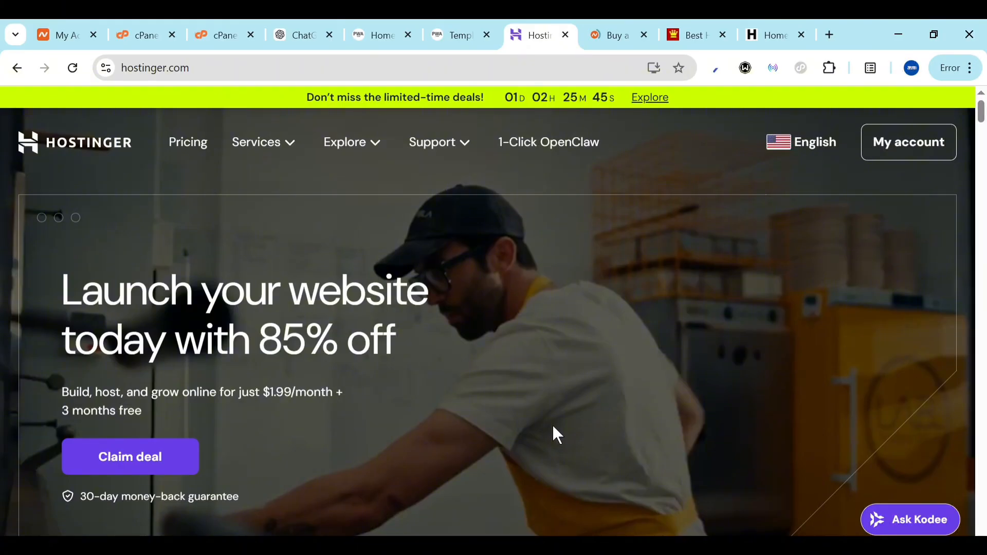
Look over Namecheap's top domain deals, then switch to DomainKing's .com.ng offers page
left_click(653, 26)
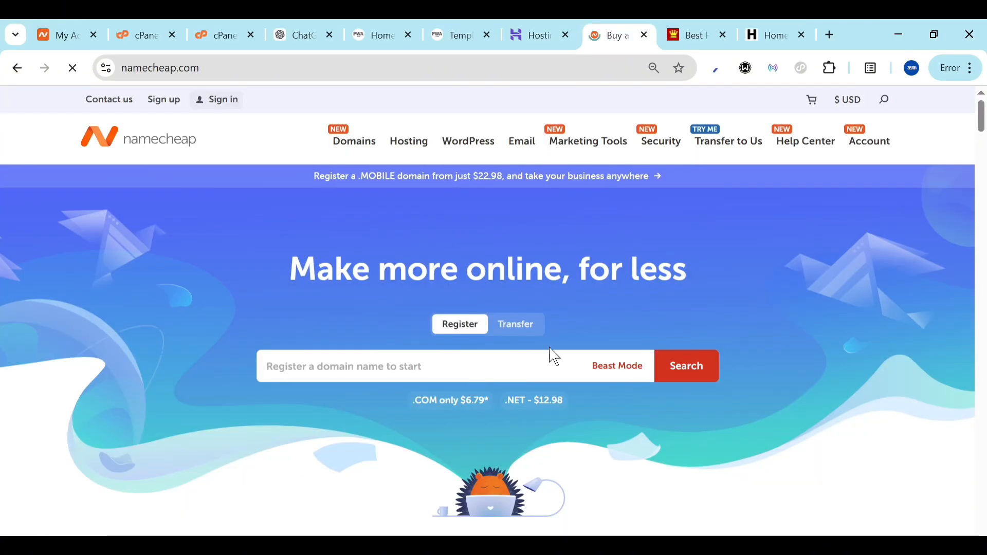
scroll(550, 357, "down", 5)
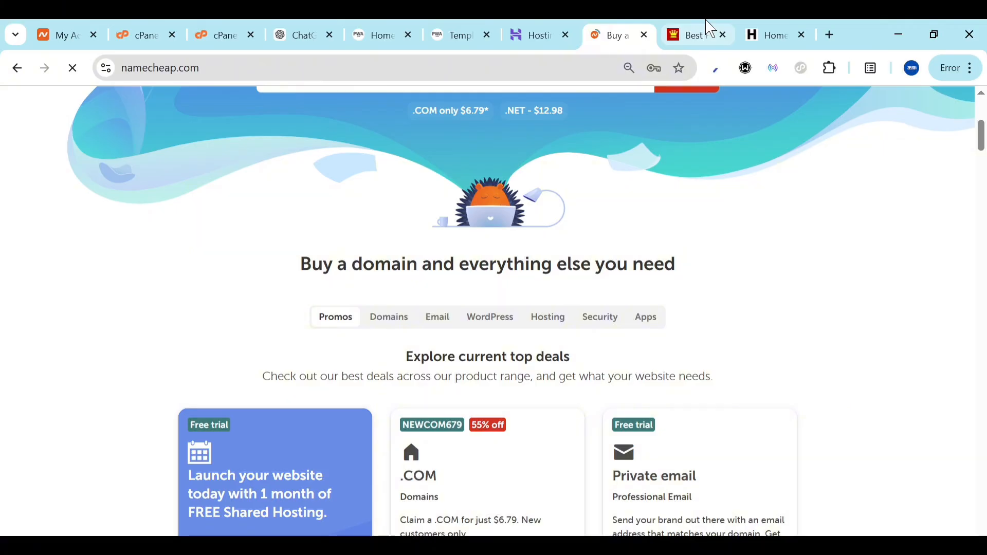
left_click(712, 30)
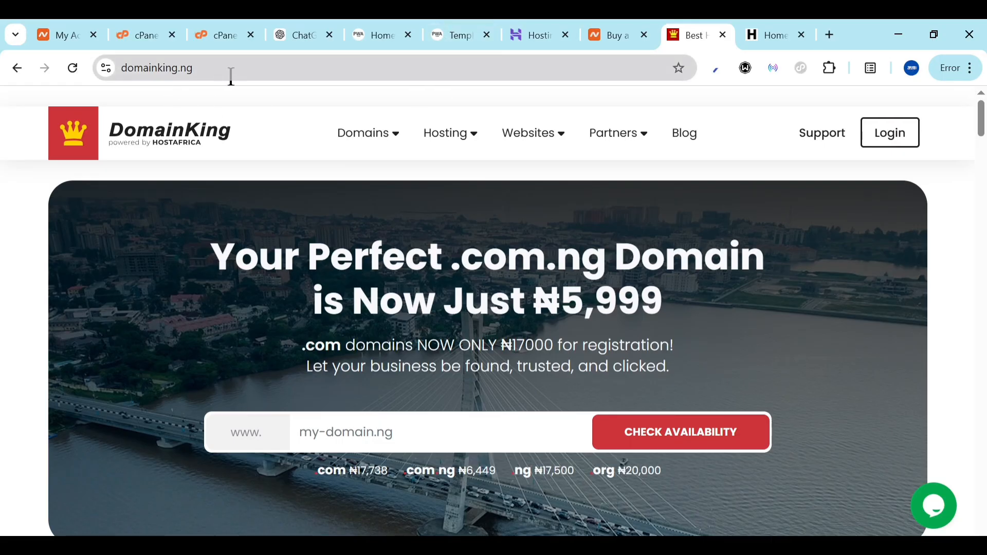
Revisit Namecheap, then go to cPanel Tools and dismiss the 'fil' search dropdown
left_click(630, 27)
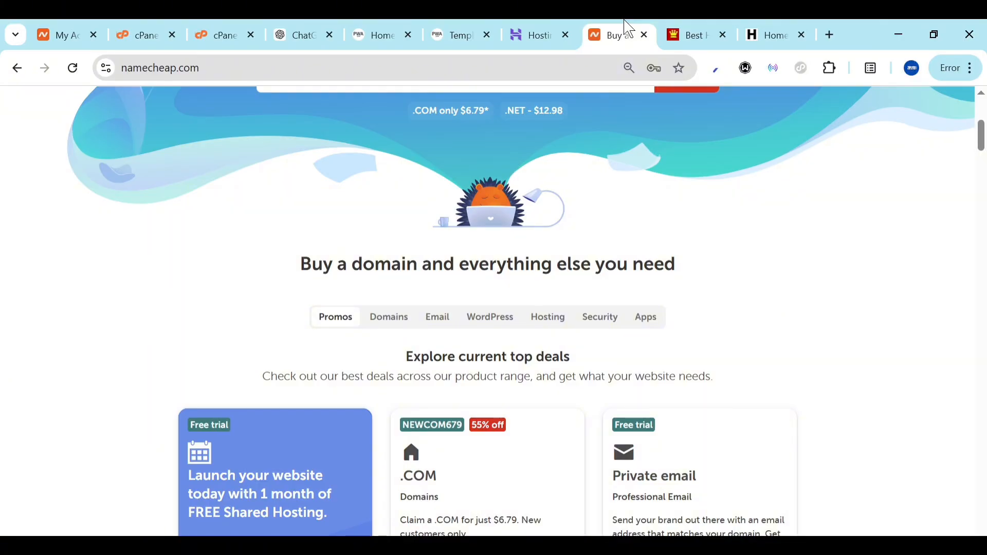
left_click(153, 27)
left_click(422, 166)
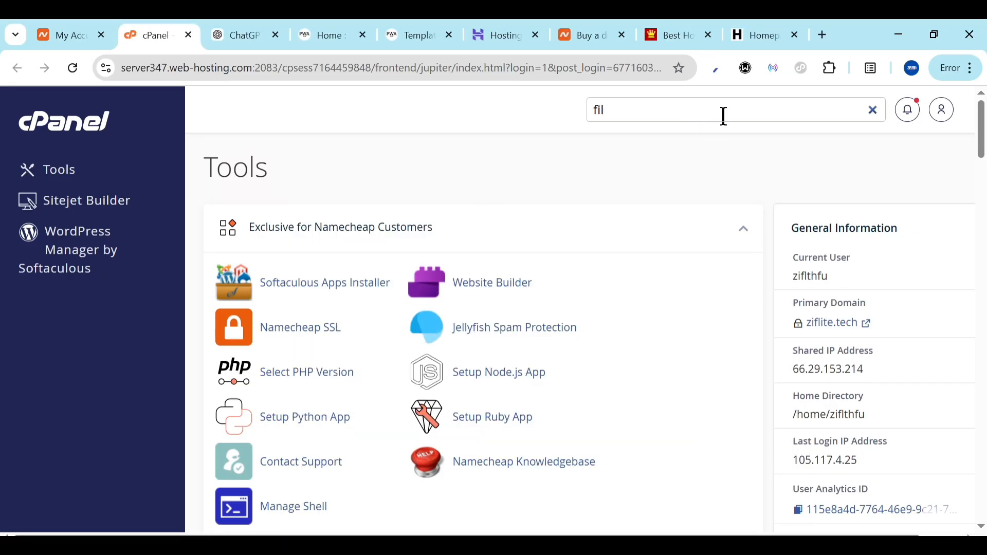
Reopen the 'fil' tool search results and launch File Manager from them
left_click(690, 114)
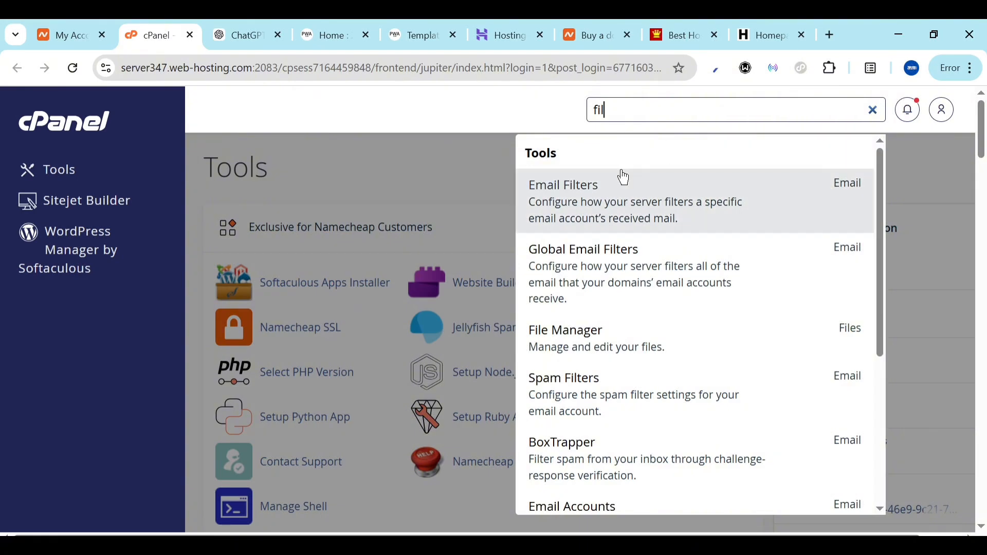
left_click(600, 344)
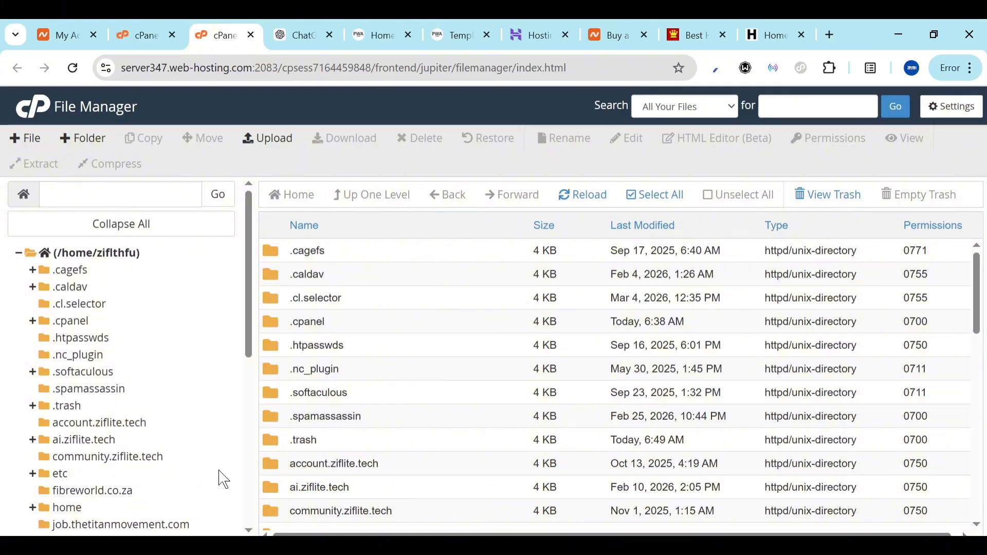
Browse through public_html and settle in the fibreworld.co.za folder holding writebot.zip (113.23 MB)
left_click(106, 491)
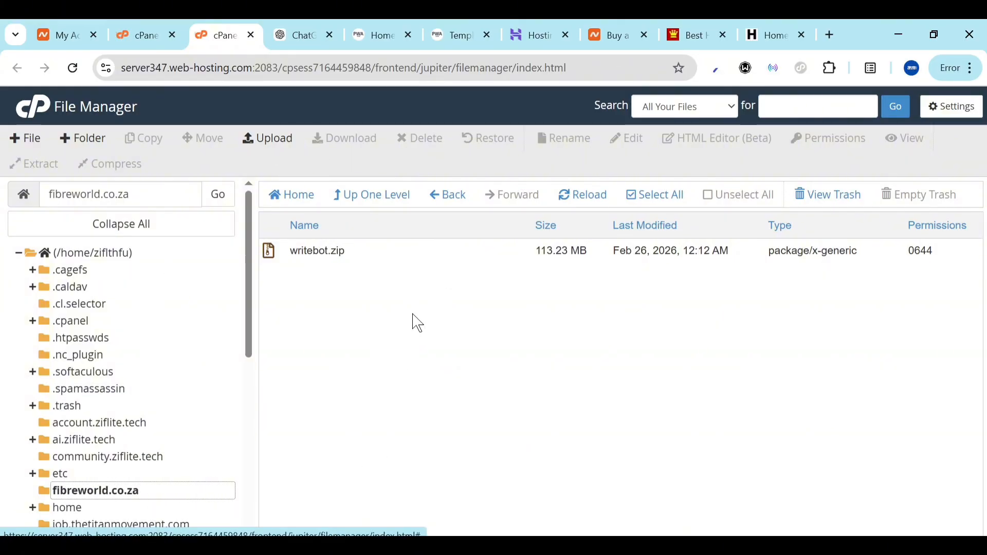
scroll(113, 425, "down", 7)
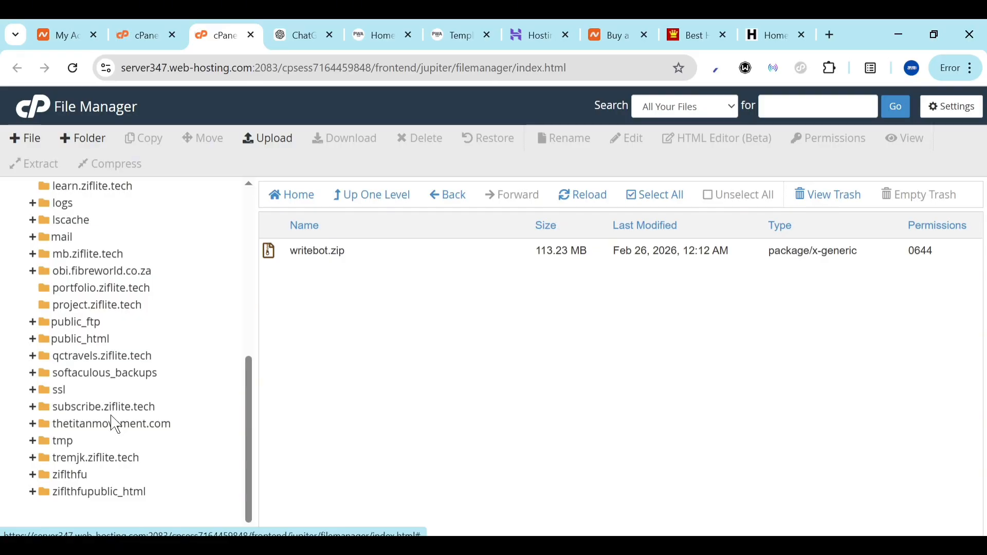
left_click(79, 341)
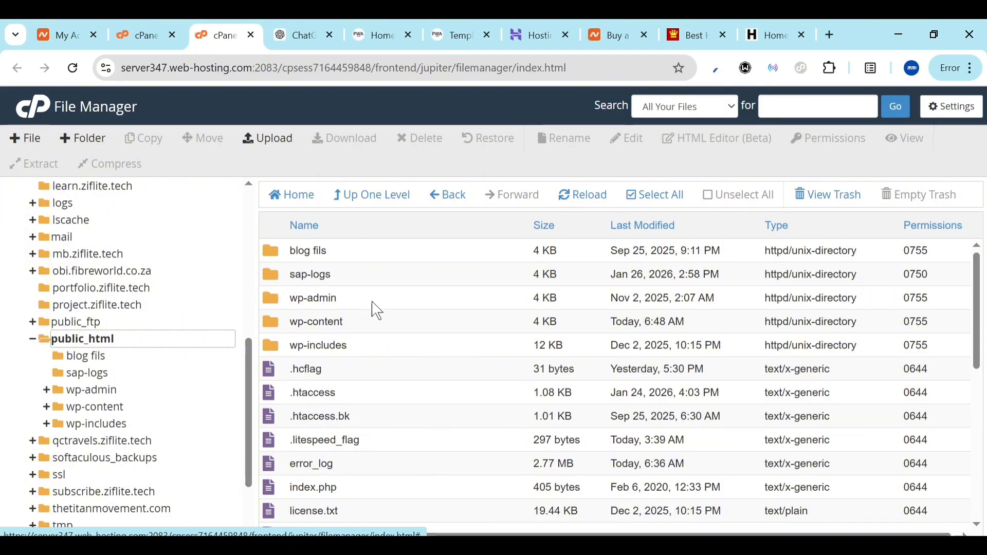
scroll(130, 469, "up", 10)
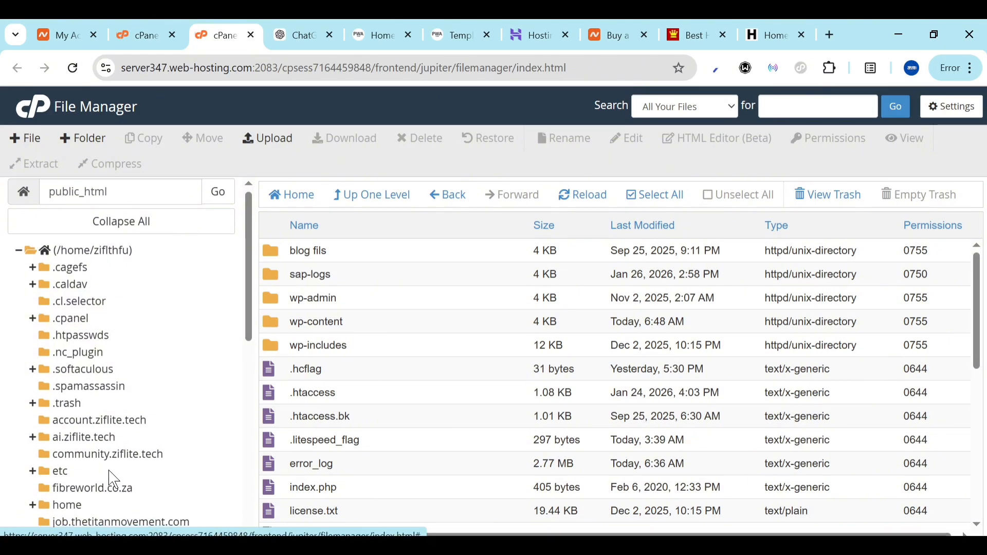
scroll(110, 474, "down", 4)
left_click(90, 265)
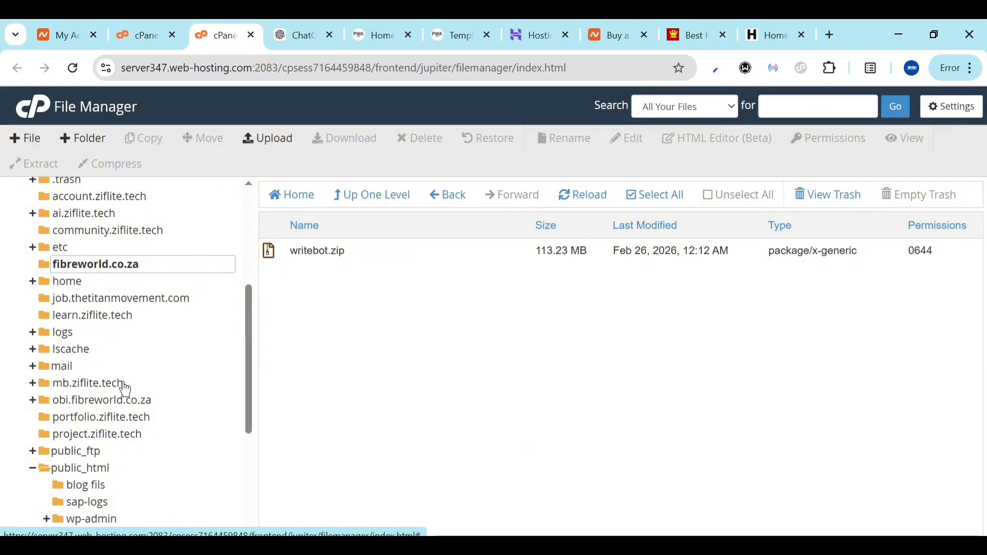
scroll(126, 388, "up", 1)
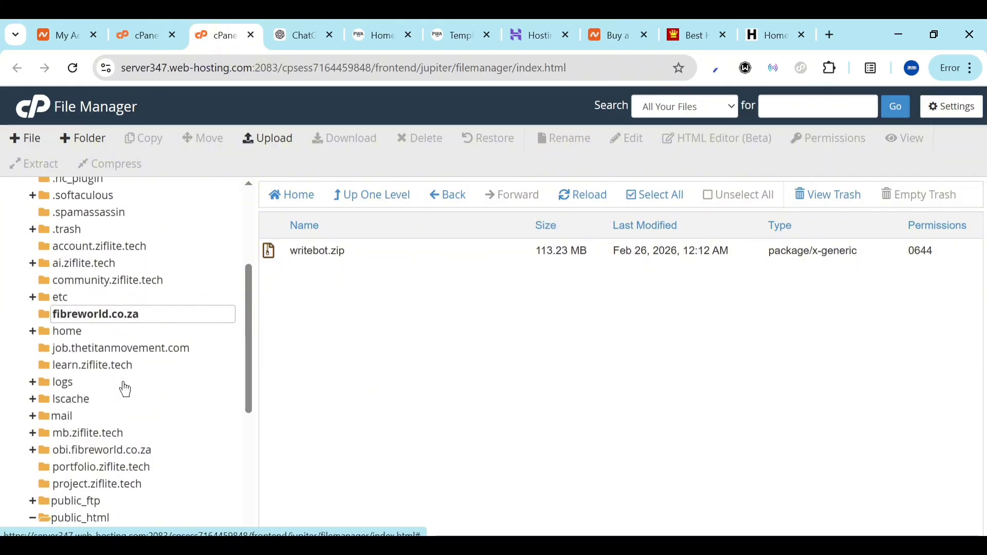
Select writebot.zip and start uploading the 120.02 MB ZillaPage zip into fibreworld.co.za
left_click(284, 251)
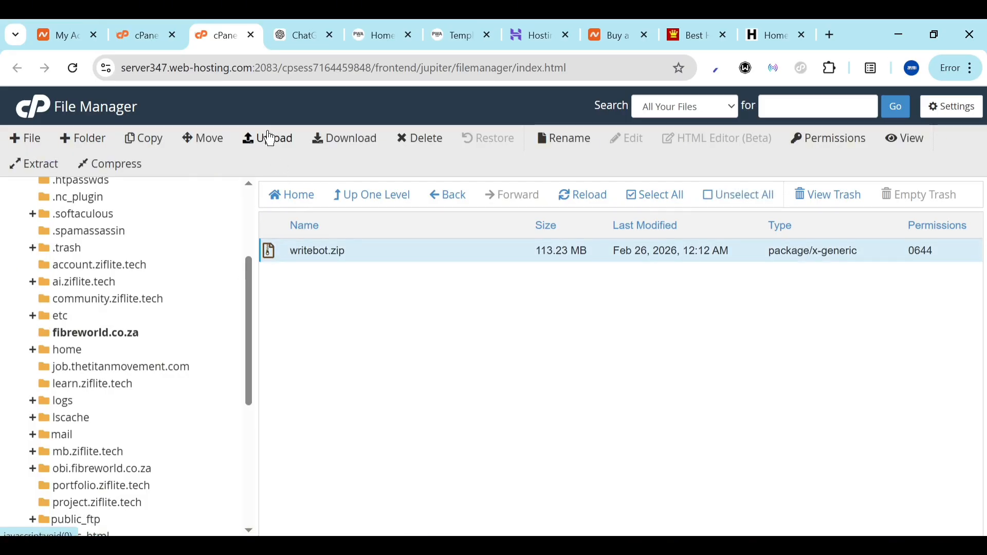
left_click(266, 139)
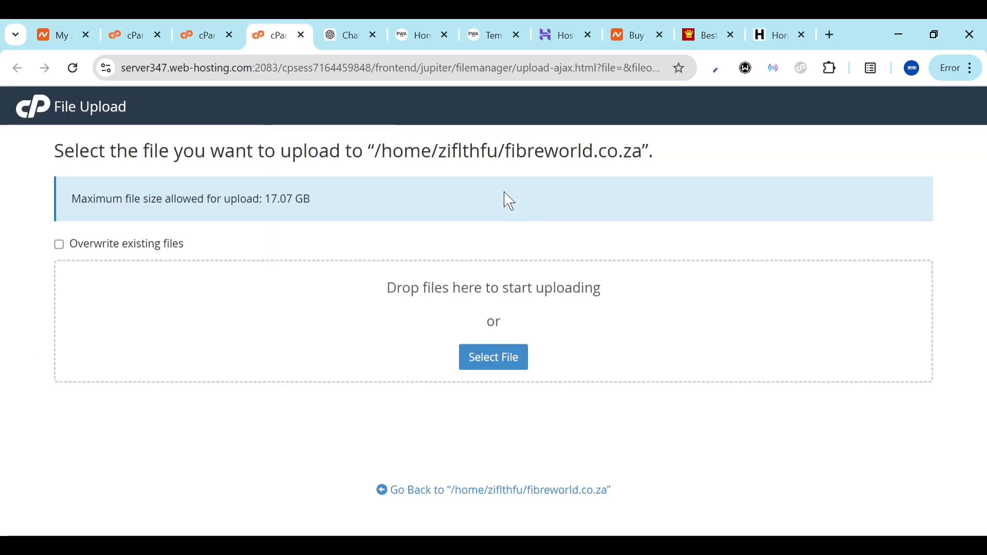
left_click(480, 360)
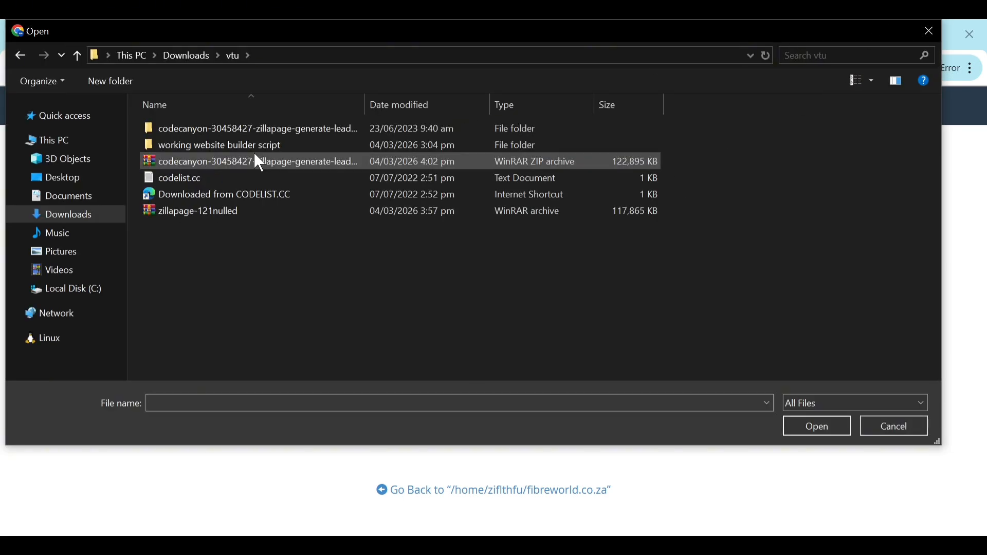
key("Escape")
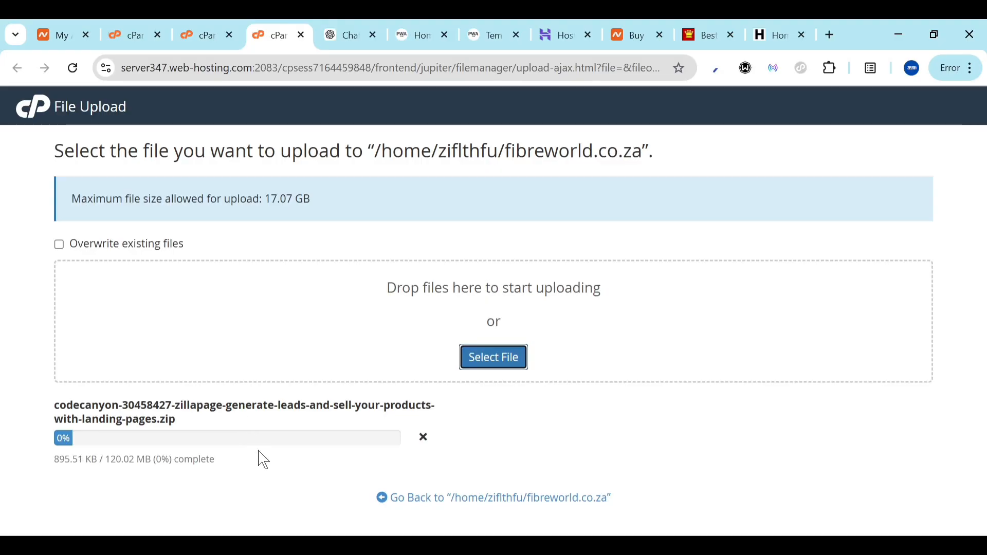
left_click(444, 500)
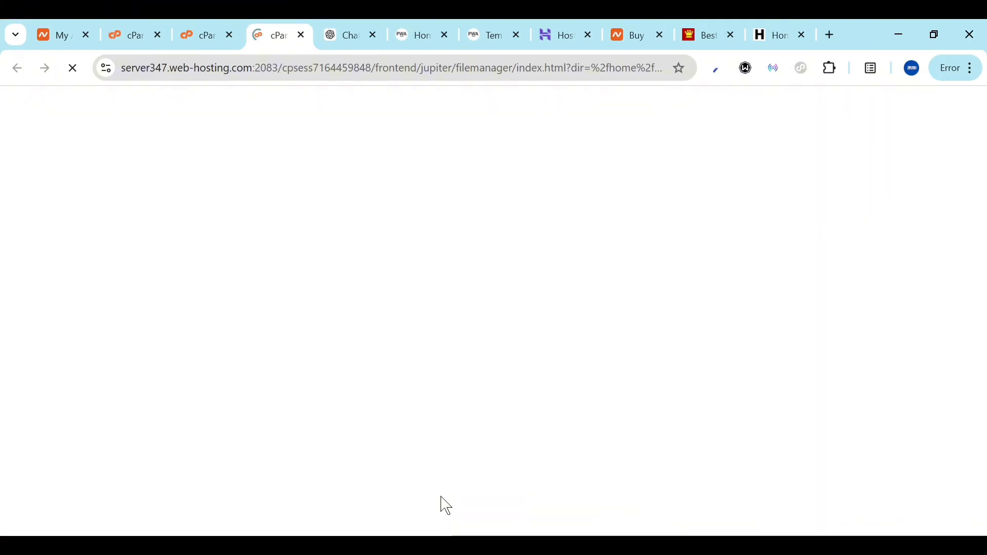
Close the extra tab and extract writebot.zip, producing app, config, public, storage and vendor folders
left_click(222, 23)
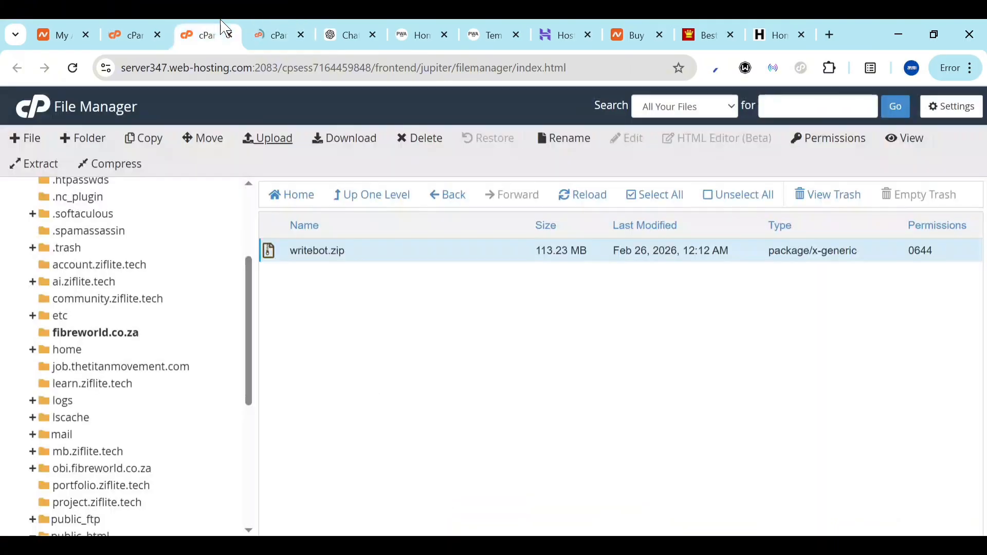
left_click(301, 35)
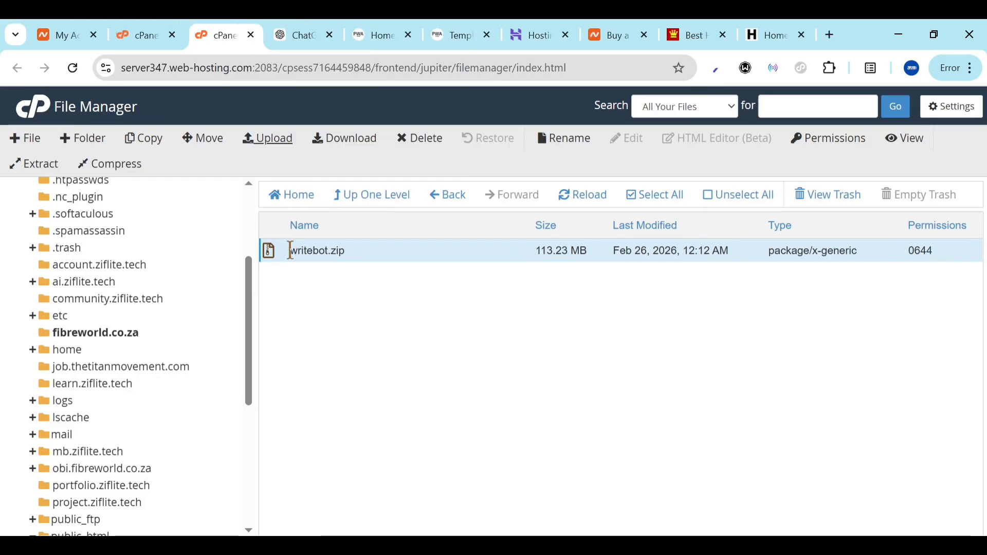
right_click(294, 257)
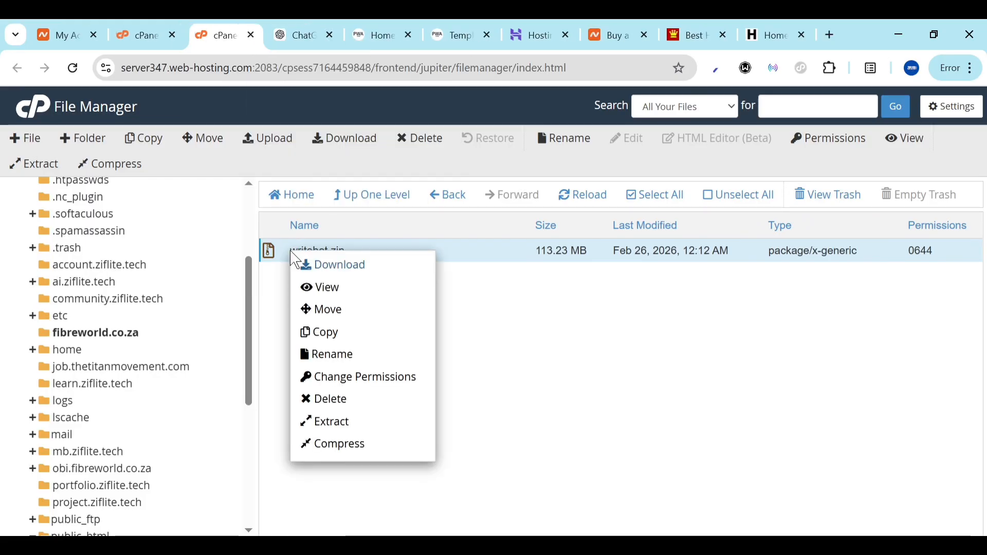
left_click(349, 425)
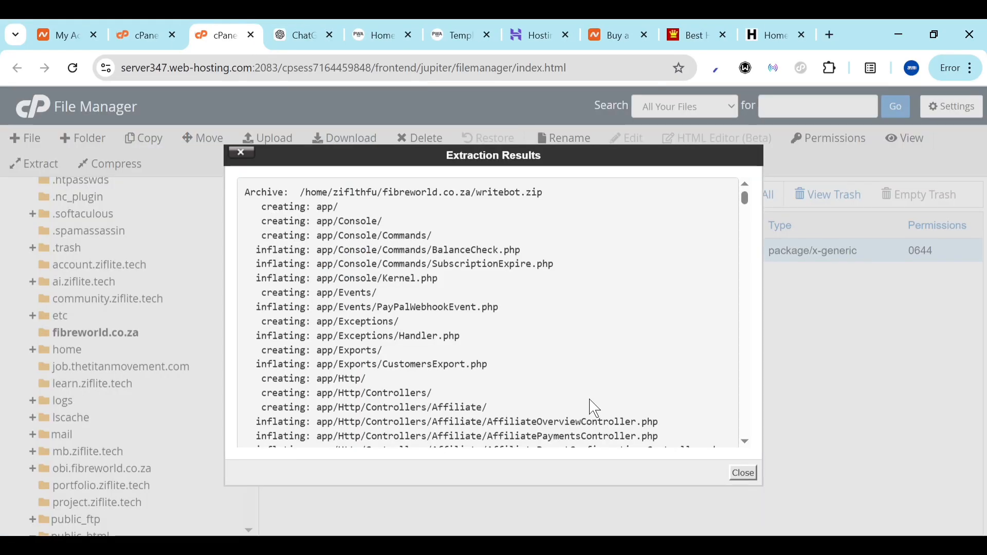
left_click(750, 477)
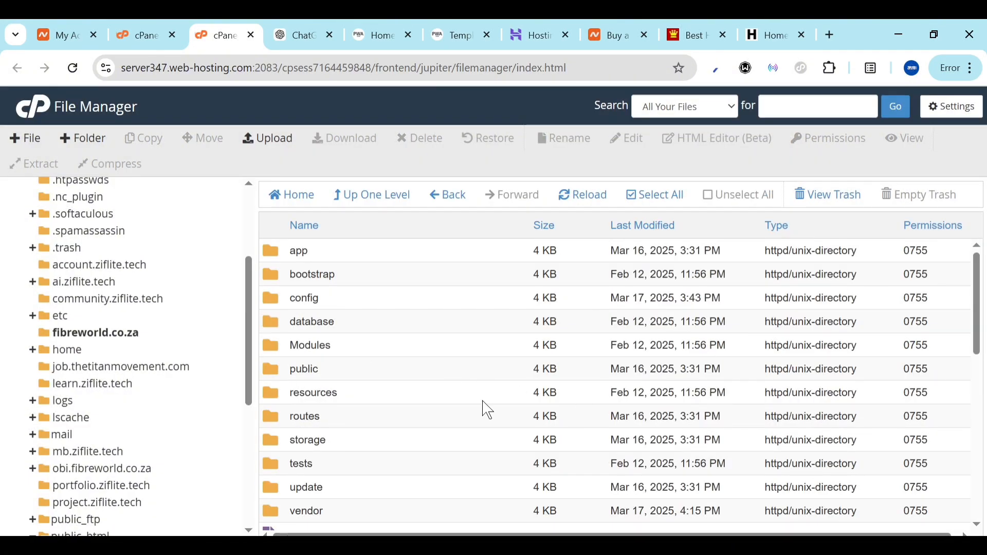
scroll(483, 410, "down", 5)
scroll(395, 379, "up", 6)
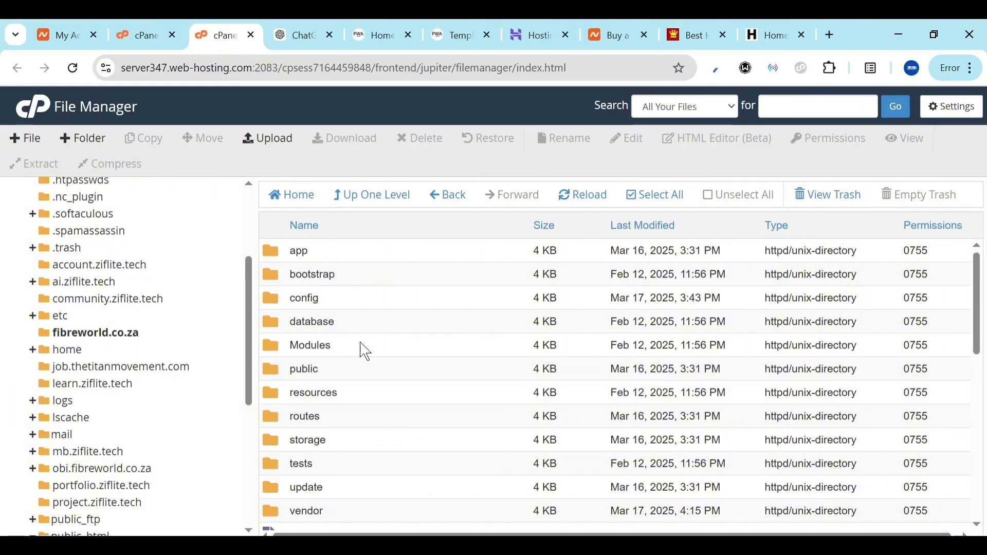
Open Manage My Databases via the cPanel search 'data', then place a new blank tab fourth
left_click(172, 21)
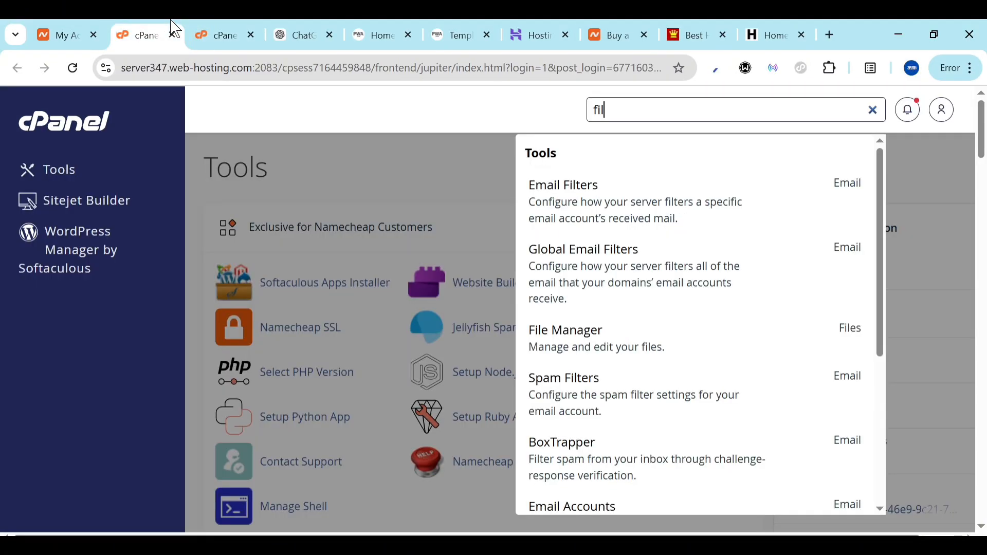
double_click(641, 117)
type("data")
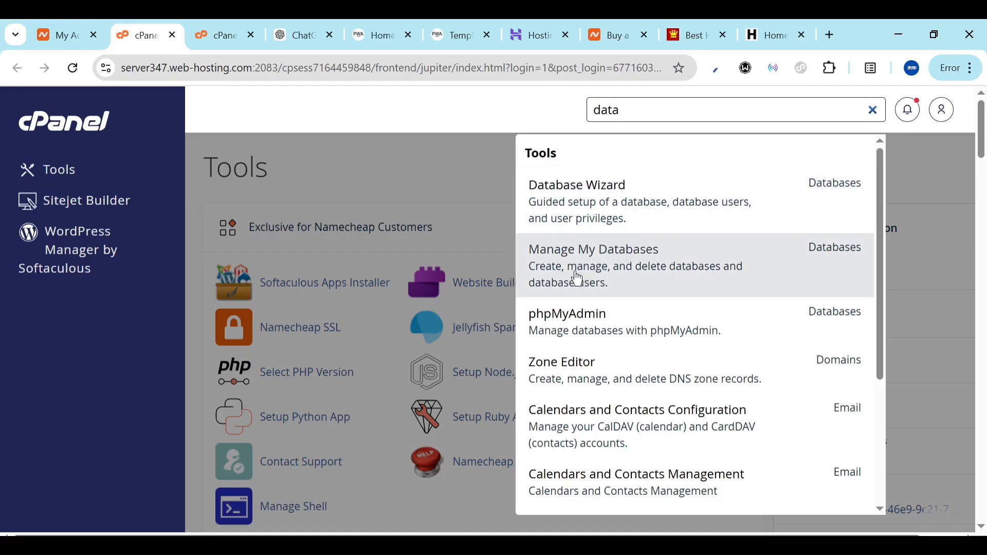
left_click(585, 281)
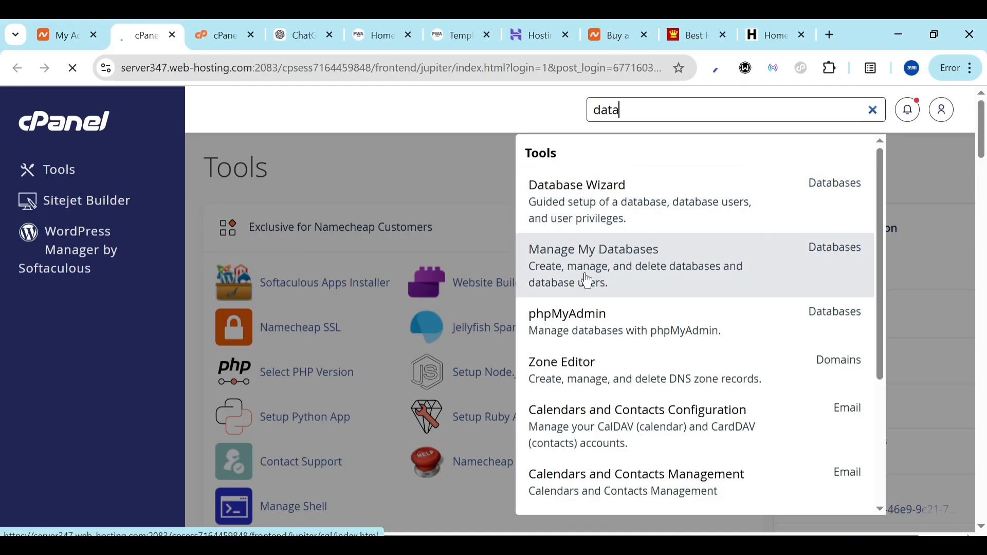
left_click(830, 33)
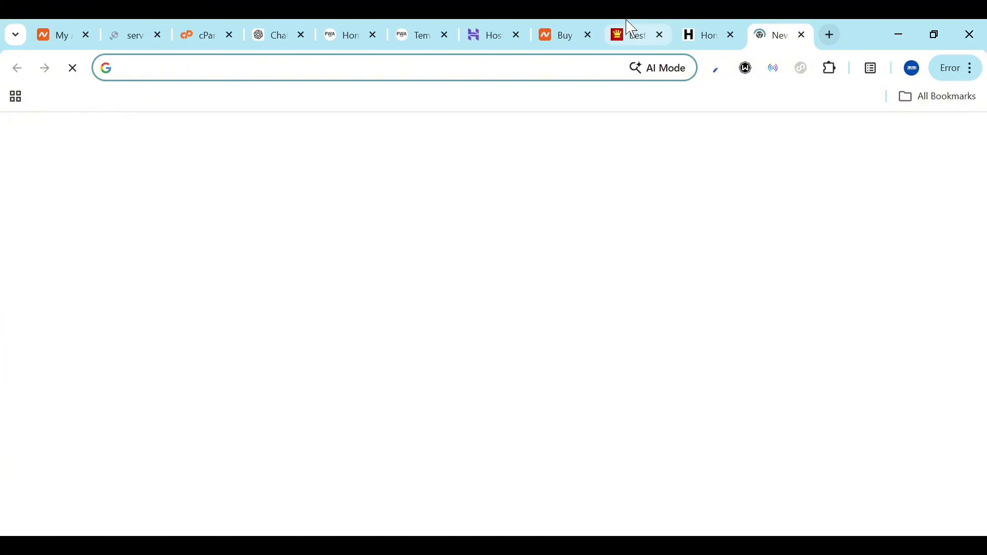
left_click_drag(786, 30, 298, 20)
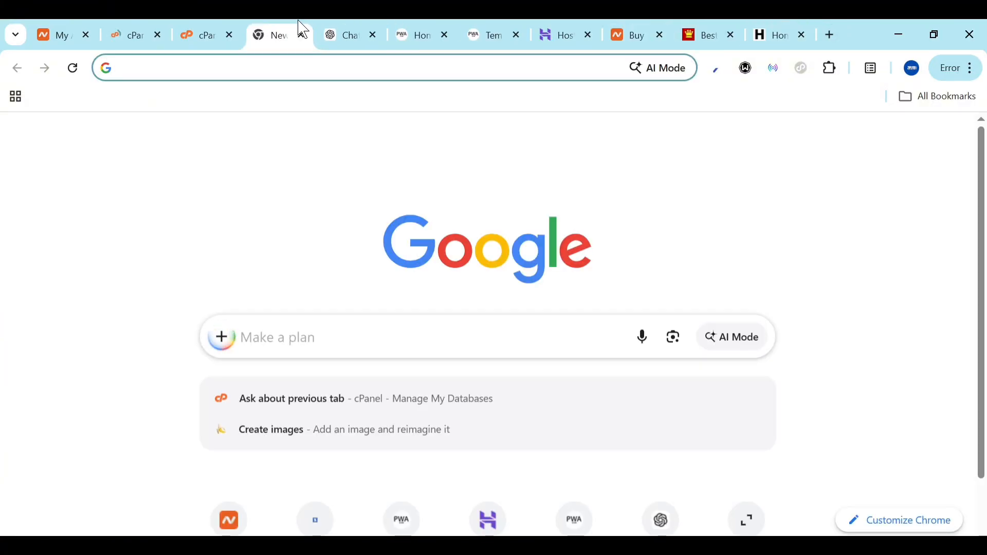
Load fibreworld.co.za and get past the installer's requirements notice and PHP checklist
type("fibreworld.co.za")
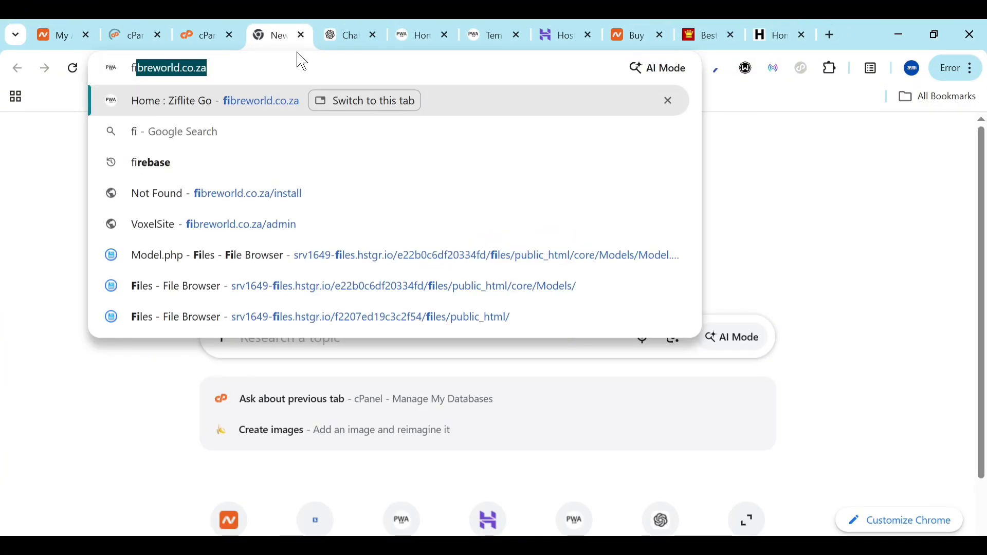
left_click(296, 68)
key("Return")
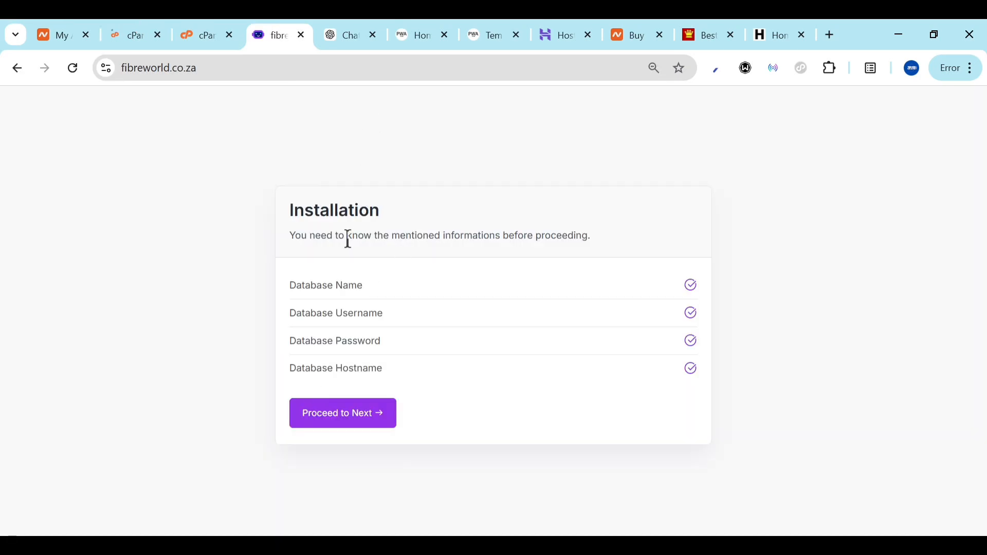
left_click(337, 415)
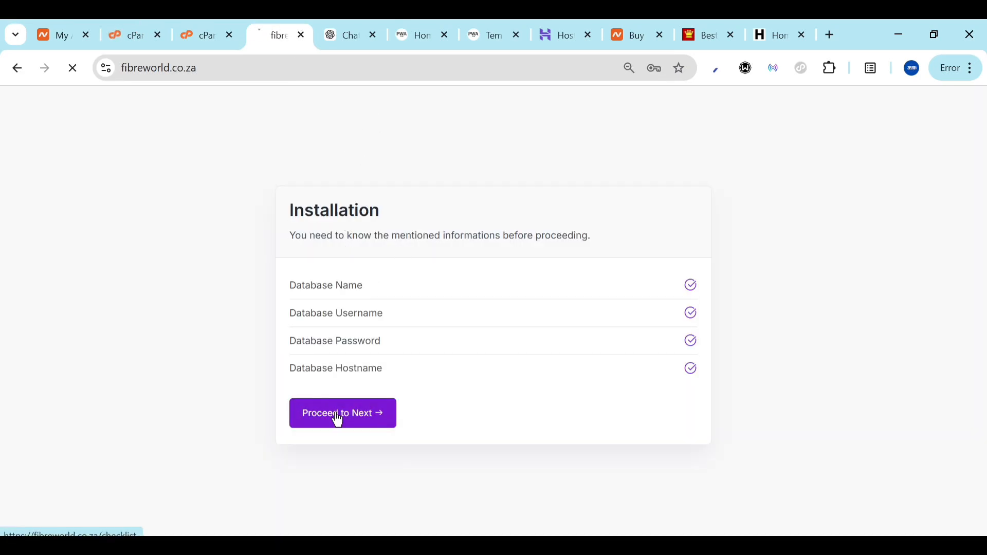
scroll(471, 287, "down", 1)
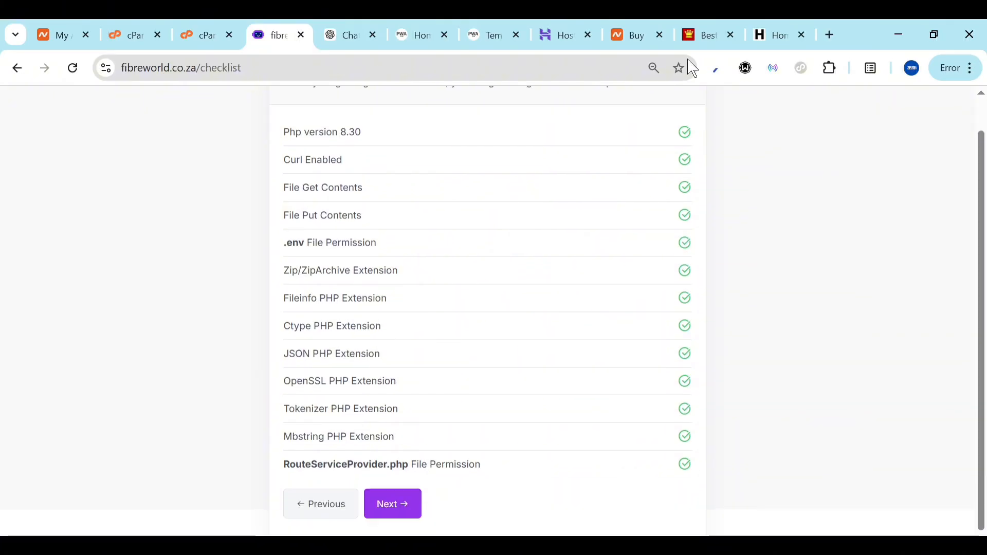
left_click(396, 510)
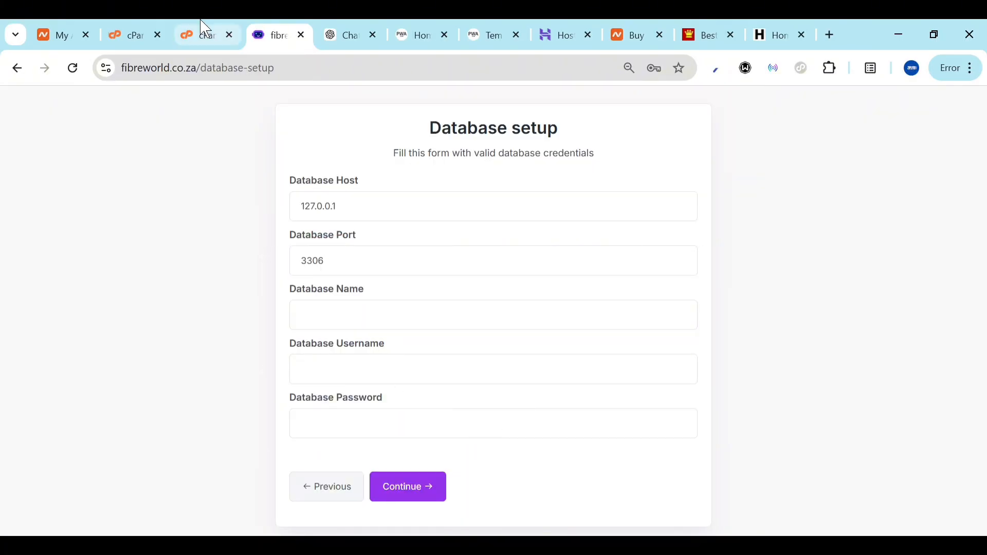
Create a new database named 'test' in Manage My Databases
left_click(144, 28)
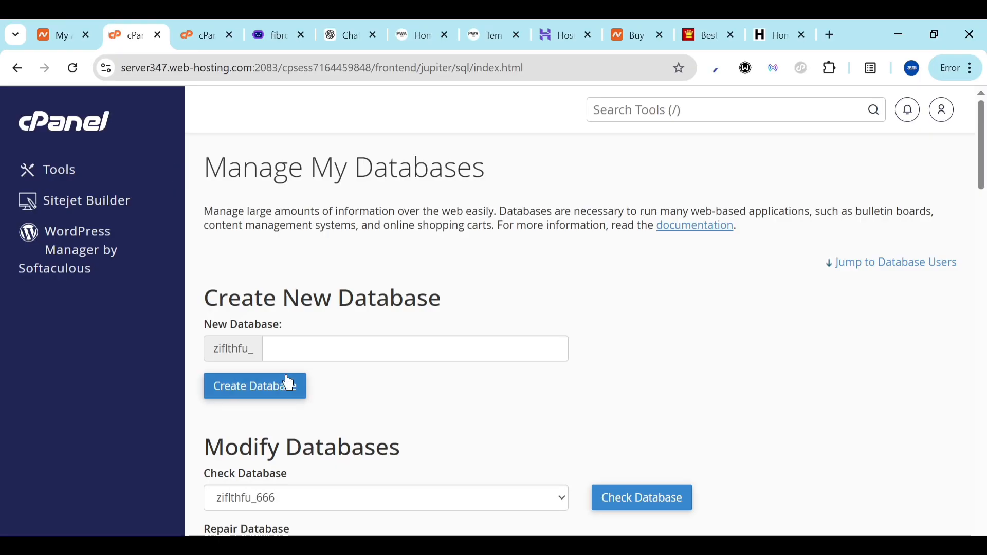
scroll(287, 381, "down", 5)
scroll(286, 375, "down", 3)
scroll(287, 374, "up", 8)
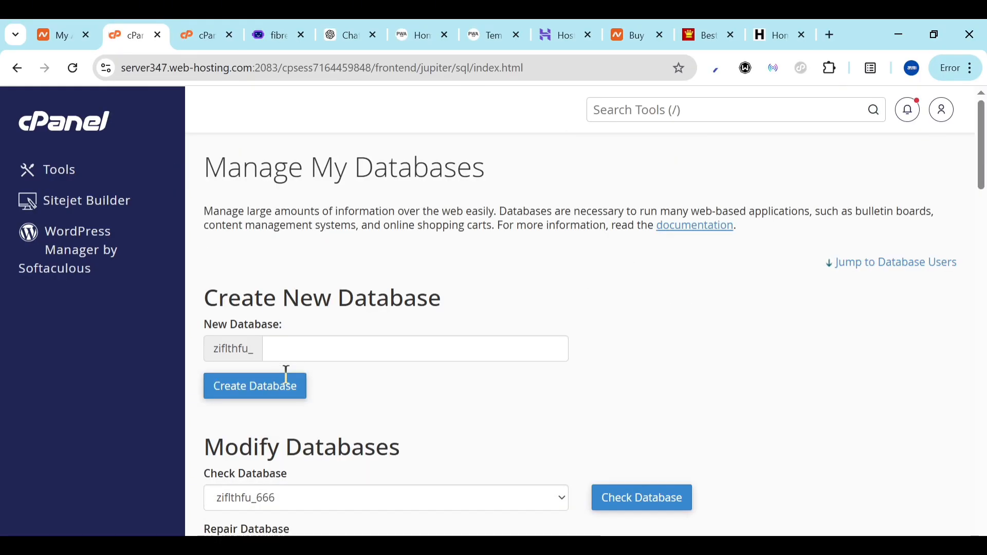
left_click(361, 341)
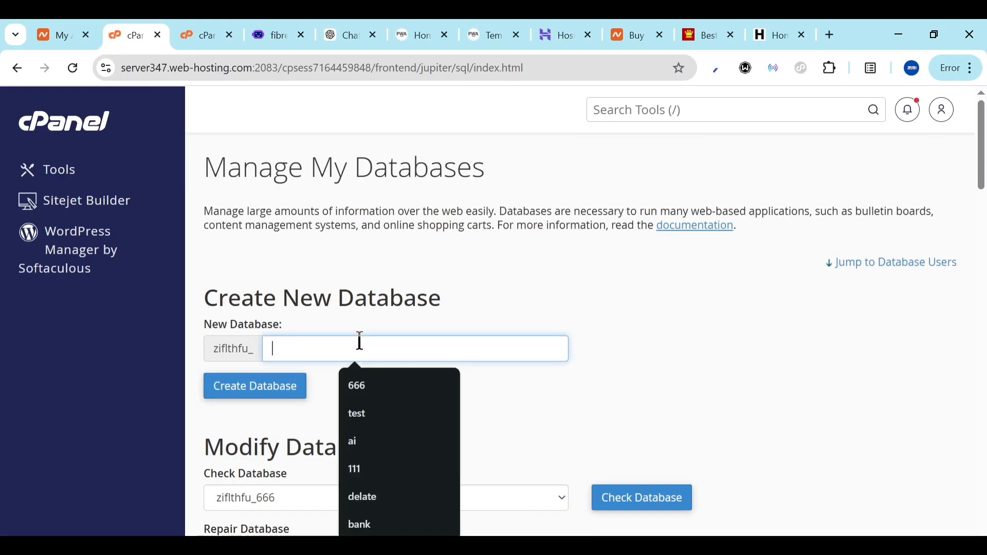
type("test")
key("ctrl+a")
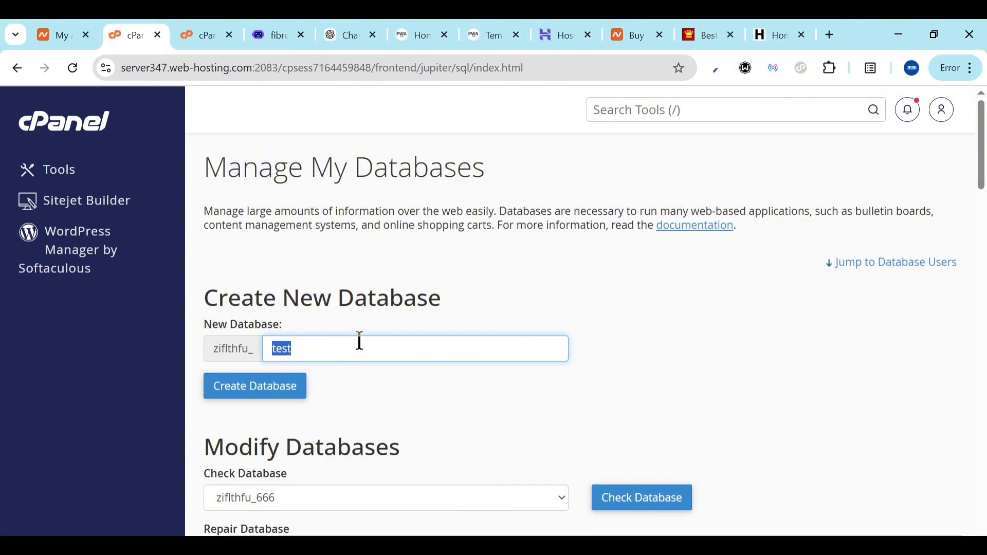
left_click(269, 394)
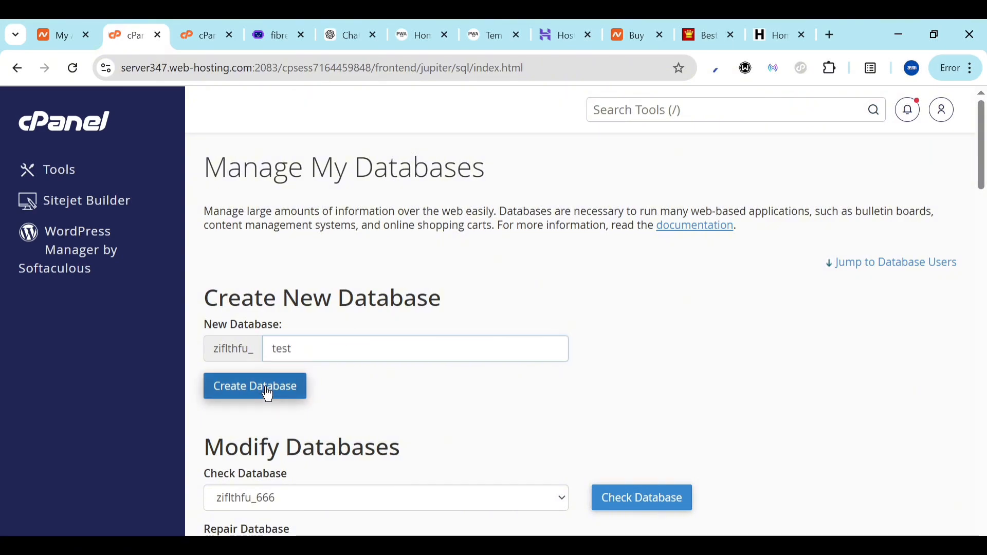
Add a database user named 'test' with a generated password
left_click(595, 272)
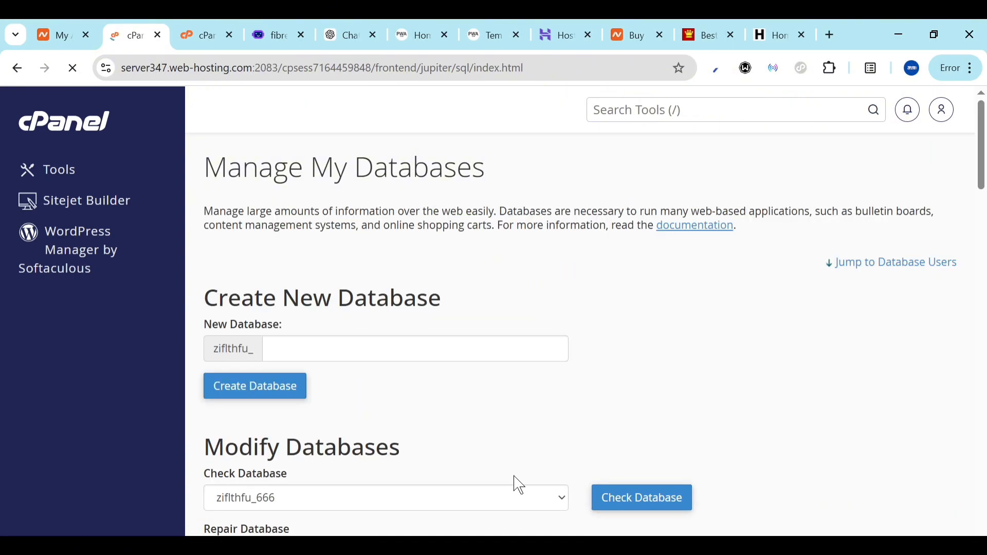
scroll(518, 483, "down", 10)
scroll(519, 485, "down", 3)
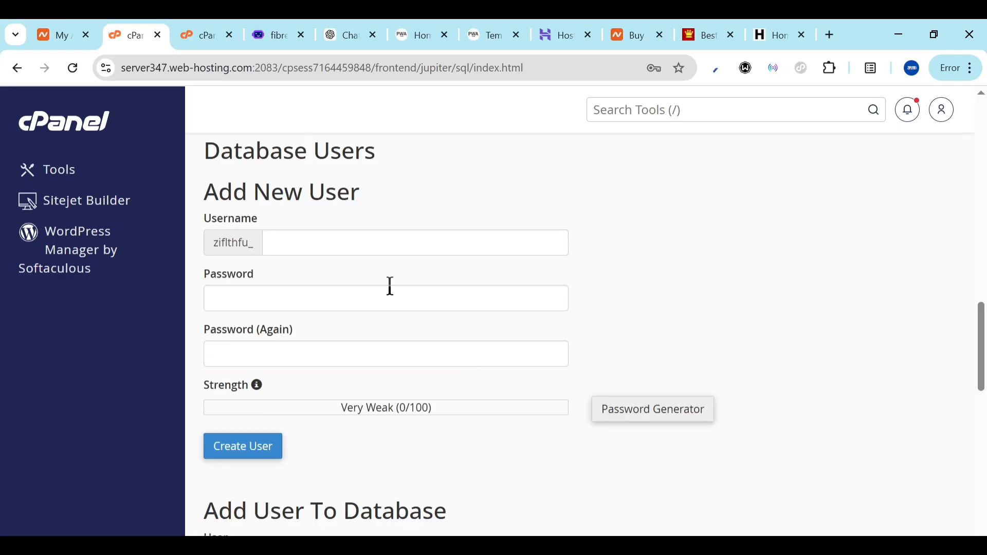
left_click(320, 240)
type("test")
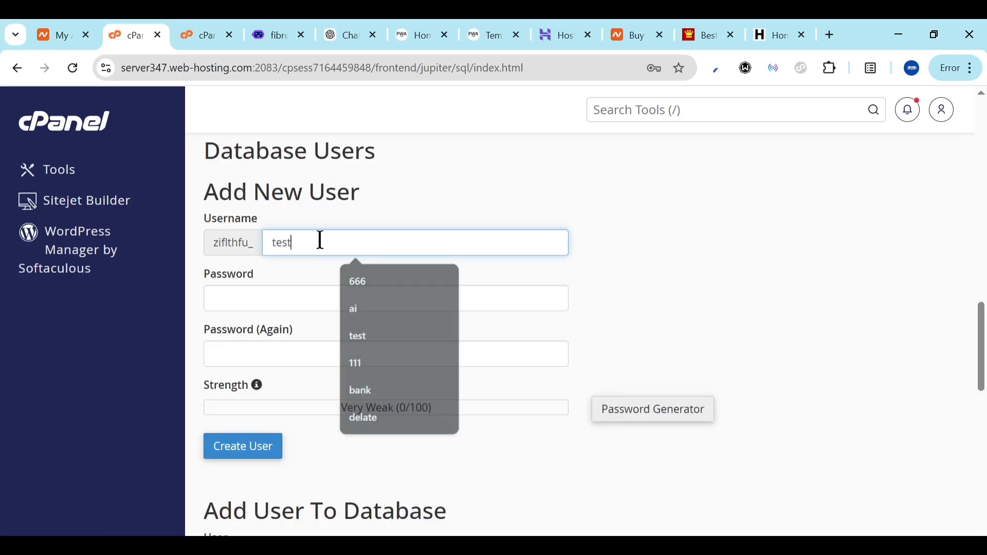
left_click(653, 419)
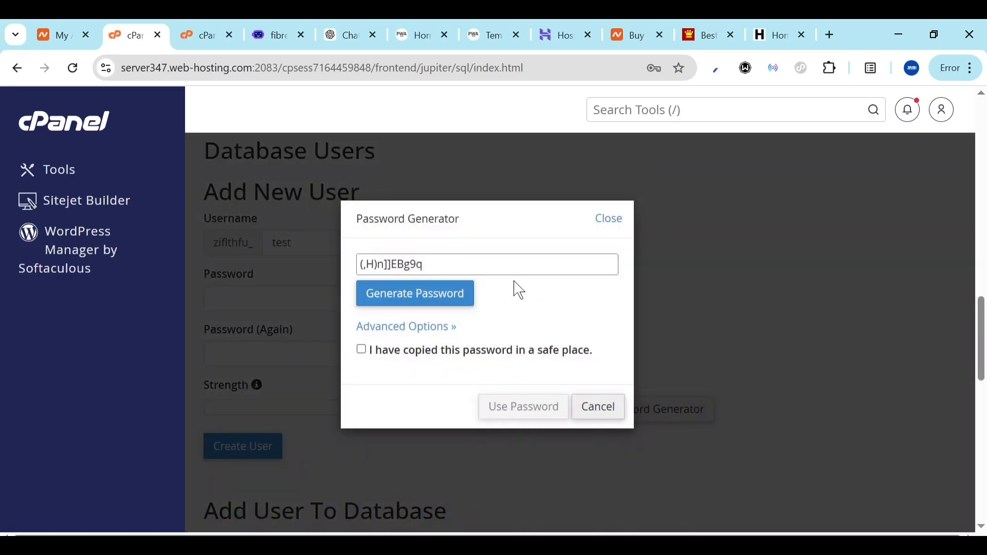
left_click(504, 264)
key("ctrl+a")
key("ctrl+c")
key("BackSpace")
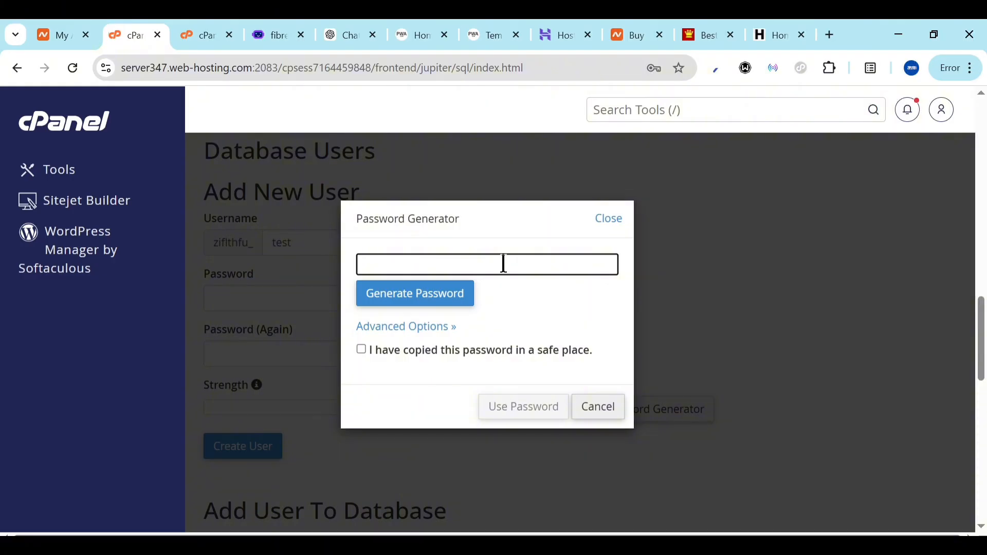
key("ctrl+v")
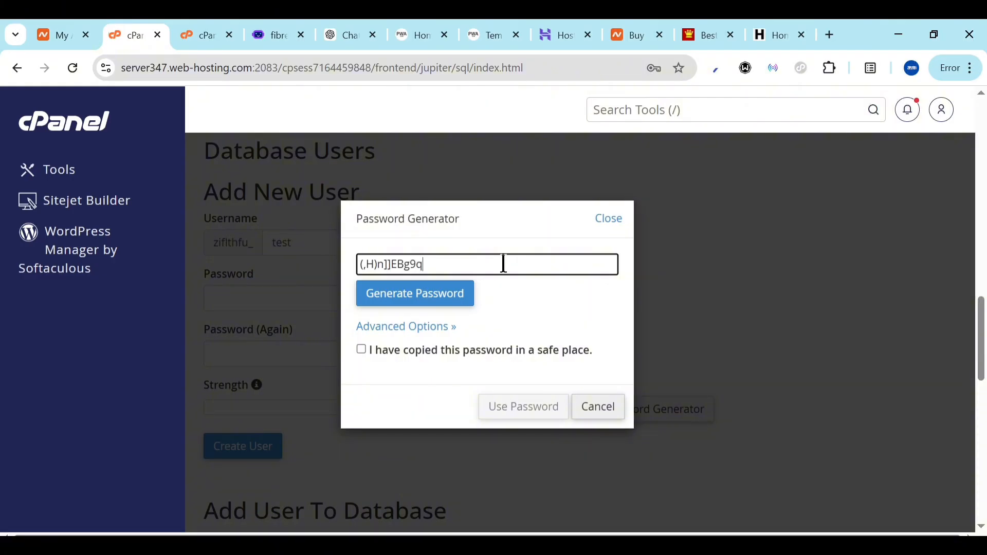
left_click(361, 351)
left_click(535, 408)
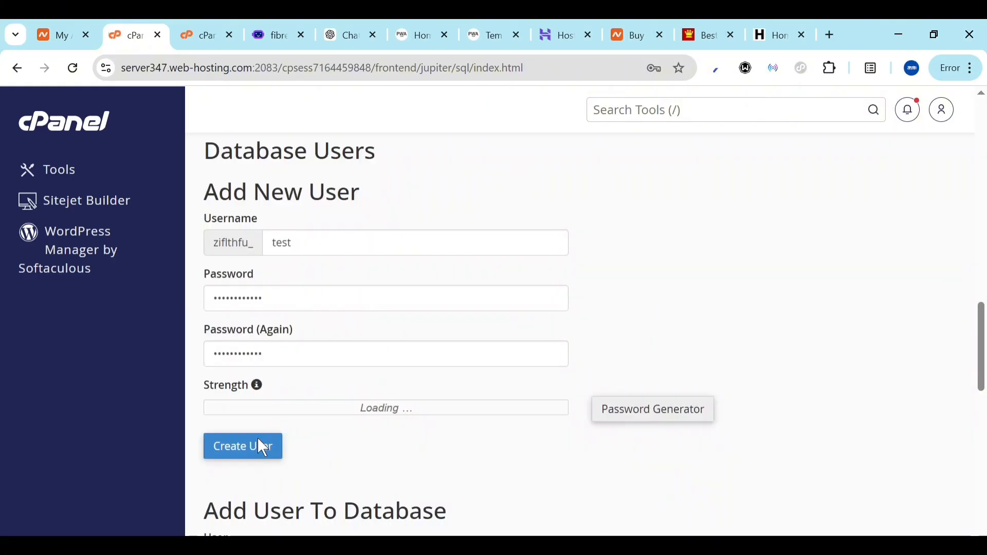
left_click(260, 445)
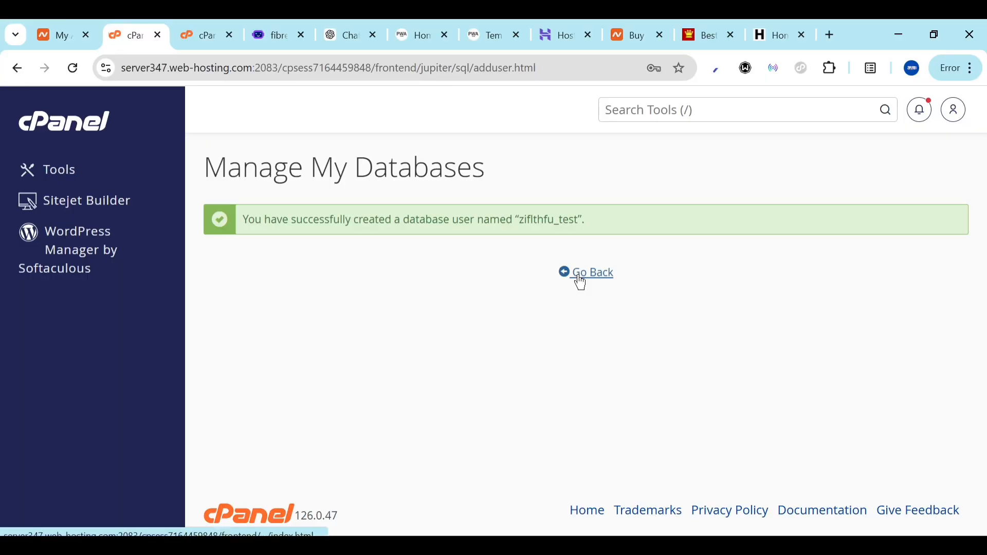
Add the test user to the test database
left_click(581, 283)
scroll(337, 448, "down", 10)
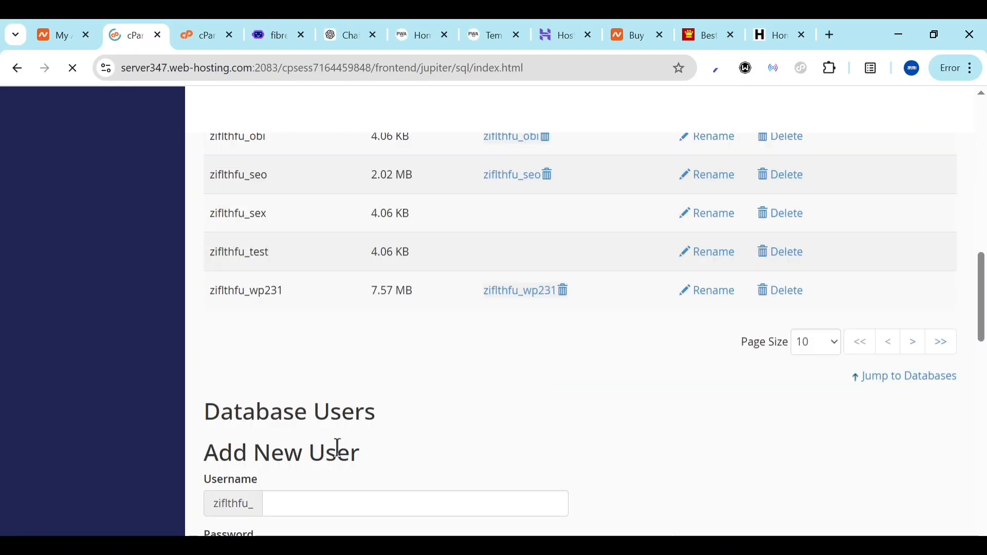
scroll(337, 449, "down", 3)
scroll(340, 456, "down", 4)
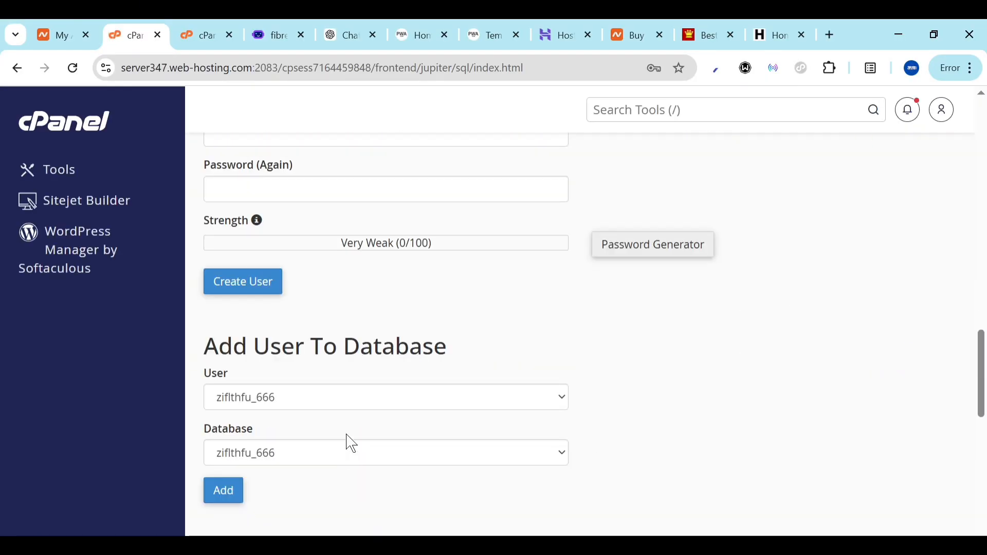
scroll(280, 360, "down", 1)
left_click(312, 389)
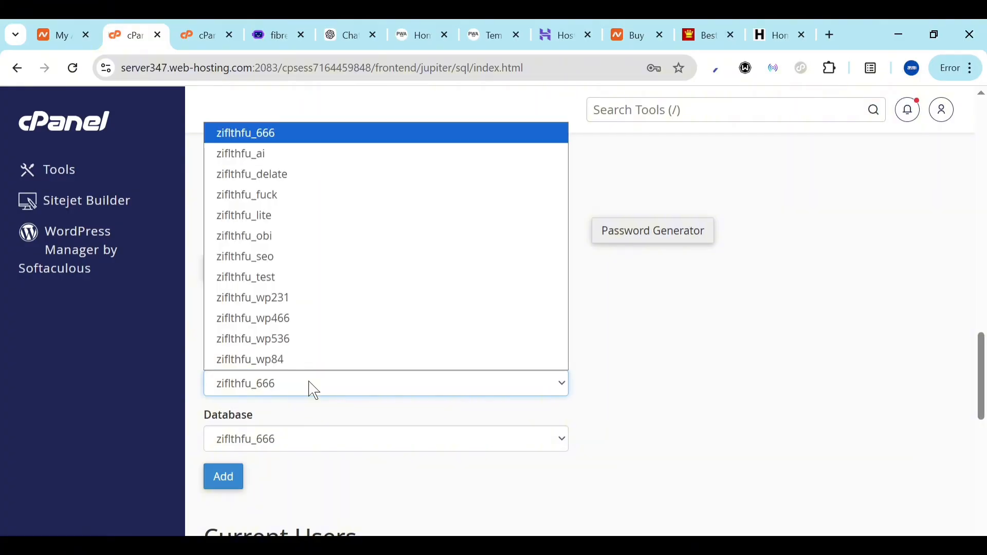
left_click(272, 280)
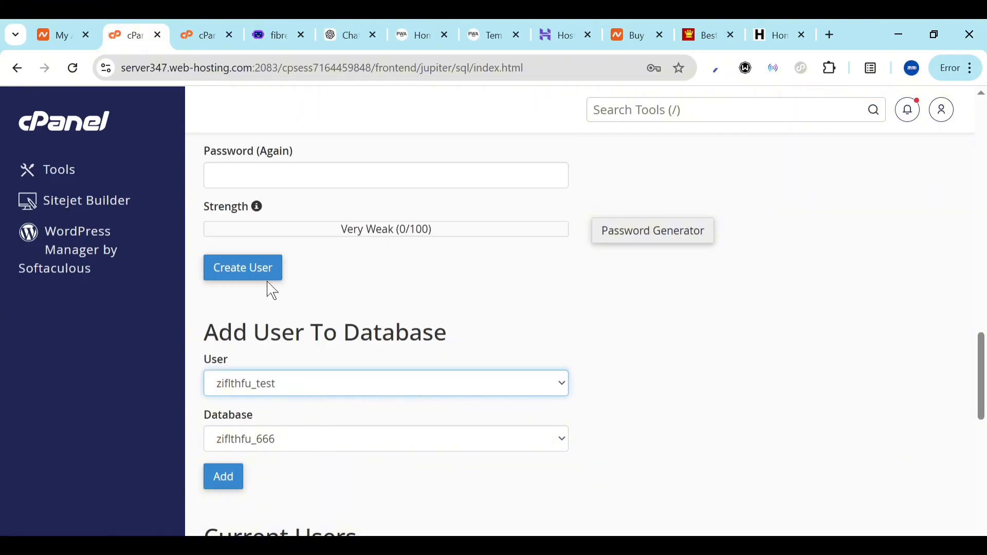
left_click(268, 442)
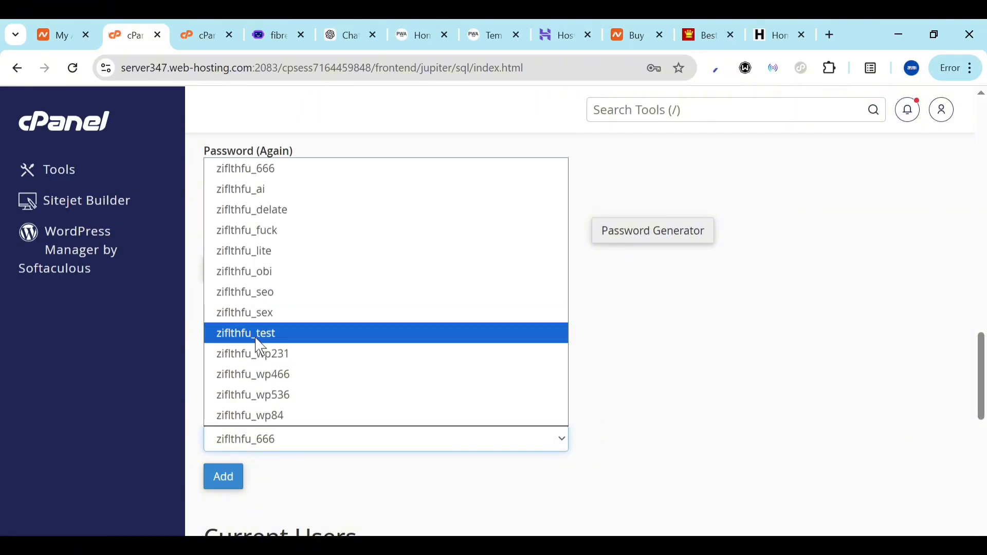
left_click(276, 334)
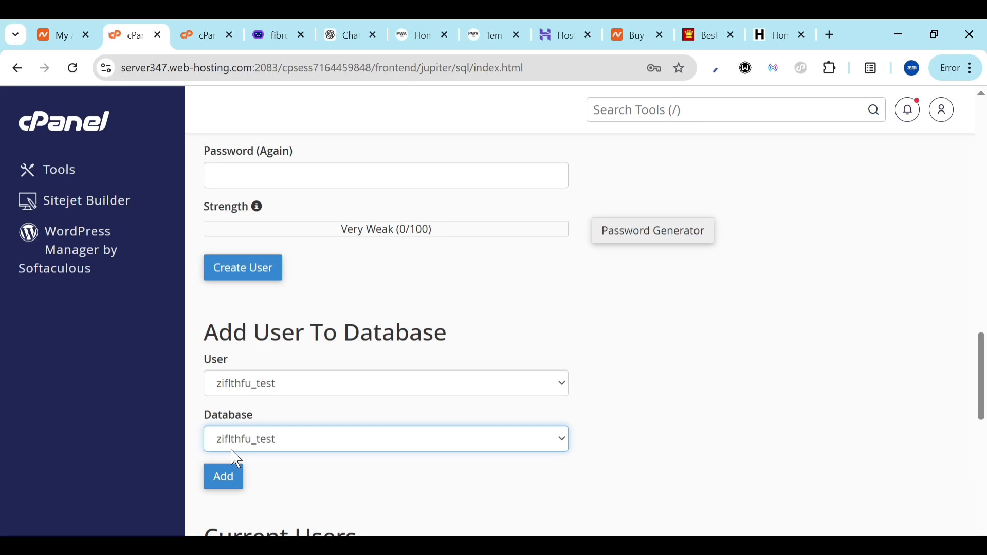
left_click(224, 476)
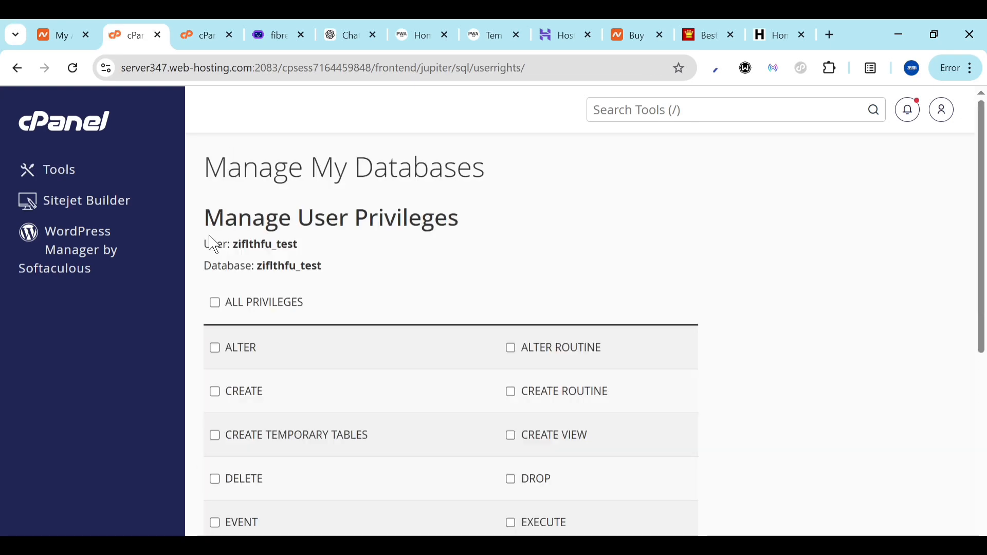
Grant the test user ALL PRIVILEGES on the test database and save
left_click(215, 303)
scroll(220, 309, "down", 6)
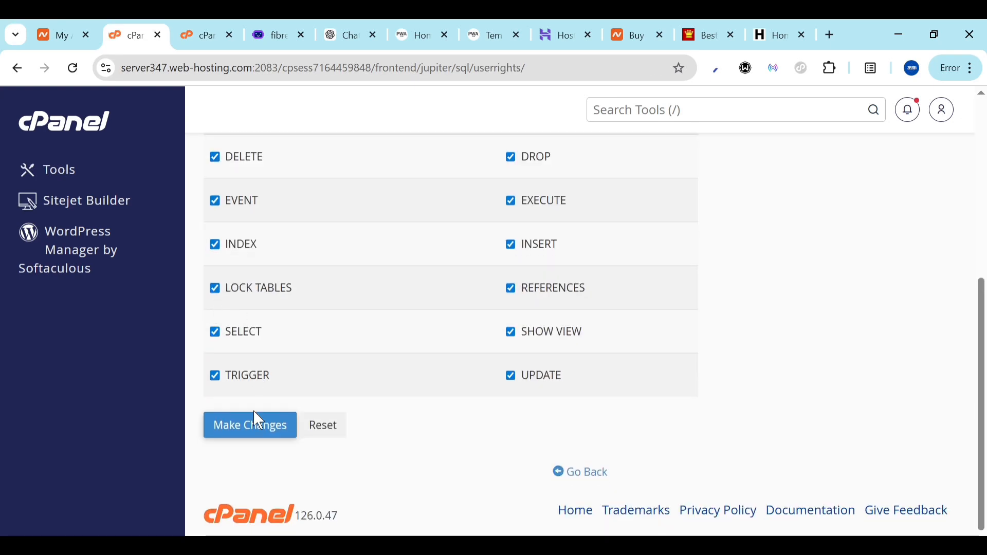
left_click(256, 426)
left_click(279, 29)
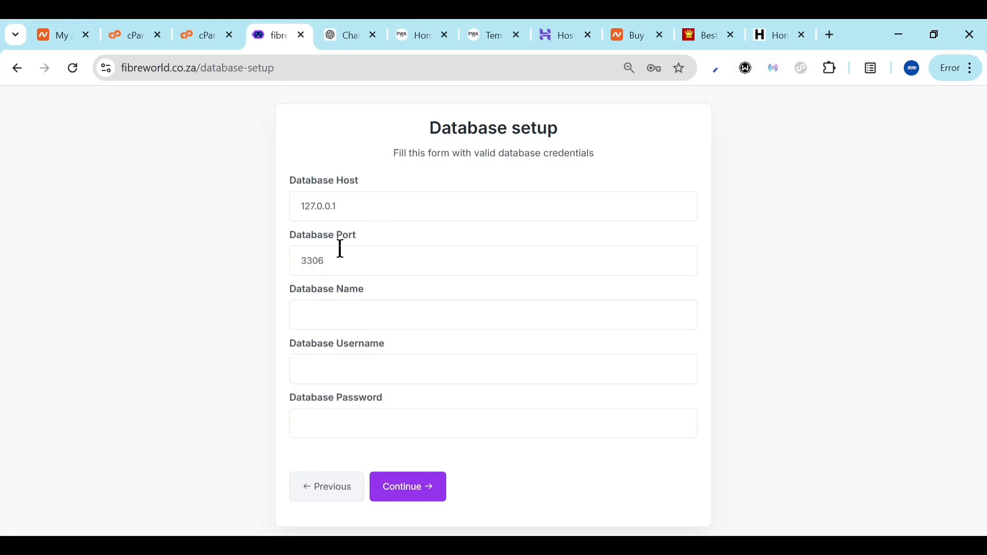
Paste the generated password into the installer's Database Password field
left_click(344, 313)
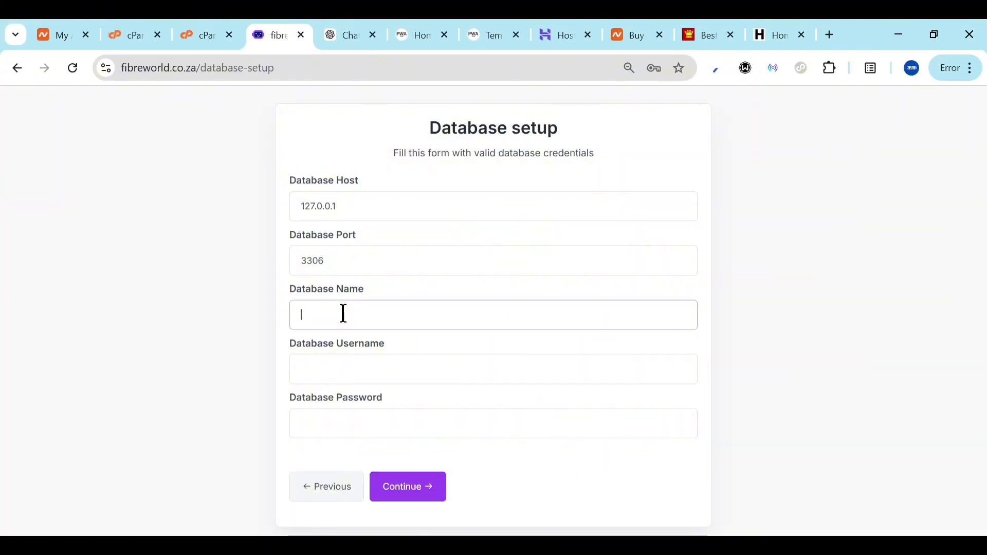
left_click(347, 423)
key("ctrl+v")
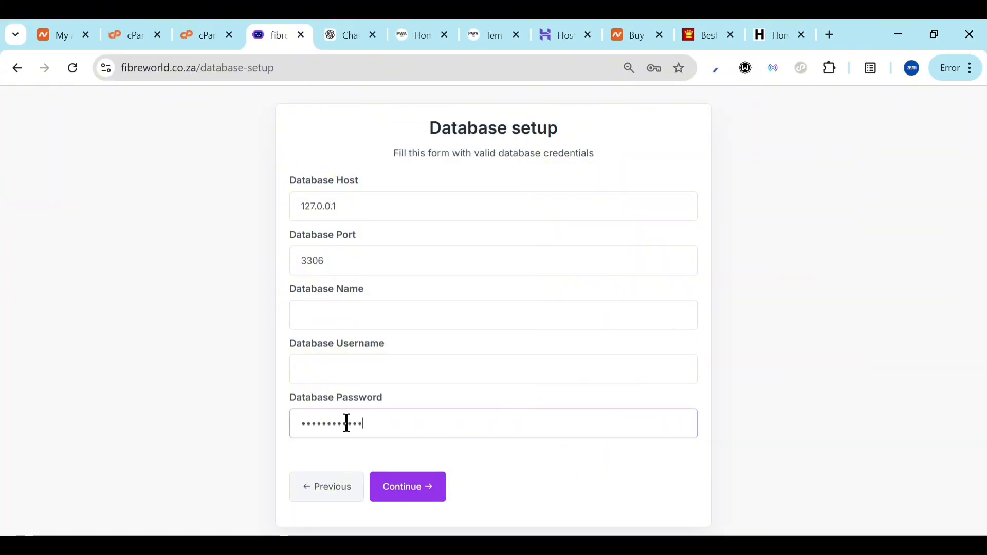
Copy the cPanel database user name into Database Name and Username, then submit
left_click(204, 33)
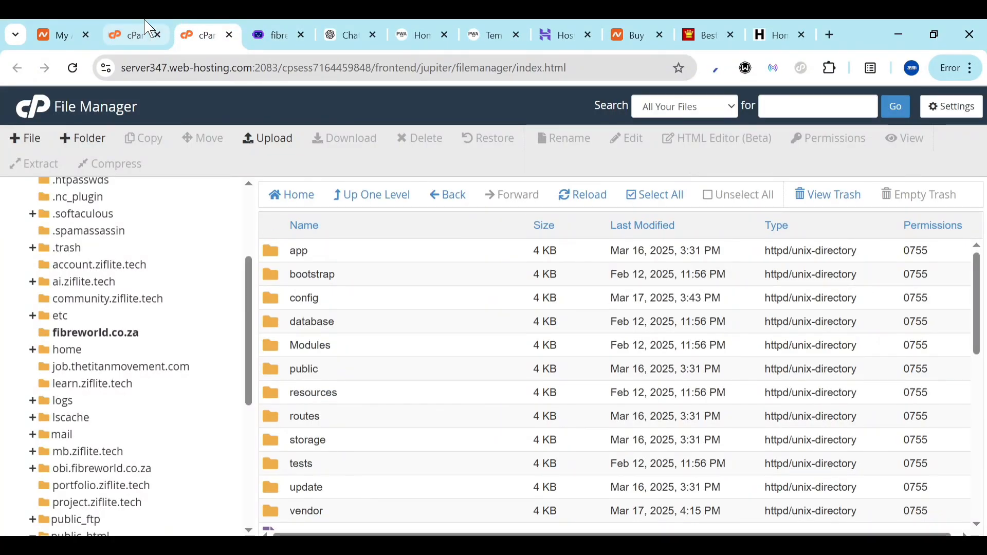
left_click(137, 32)
scroll(237, 196, "up", 7)
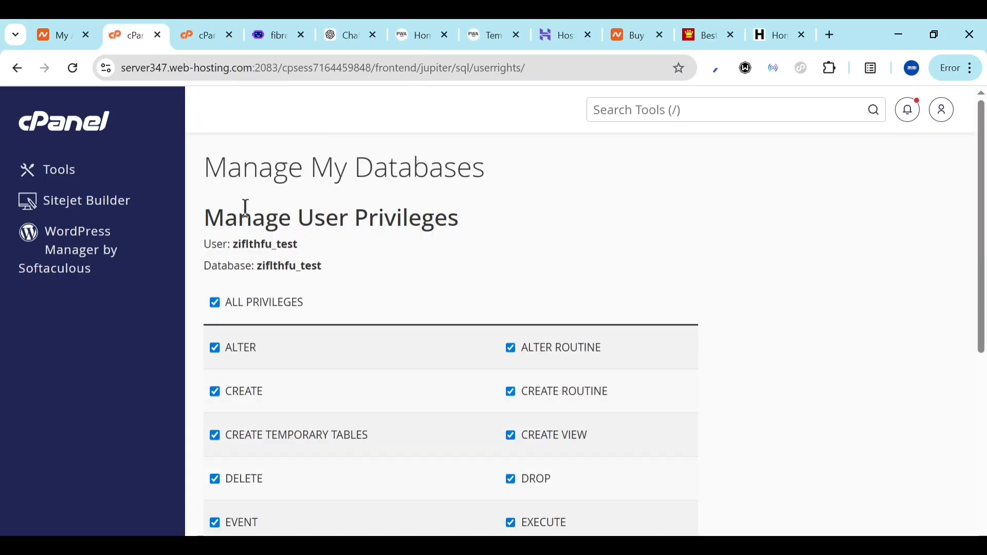
left_click_drag(234, 242, 337, 247)
key("ctrl+c")
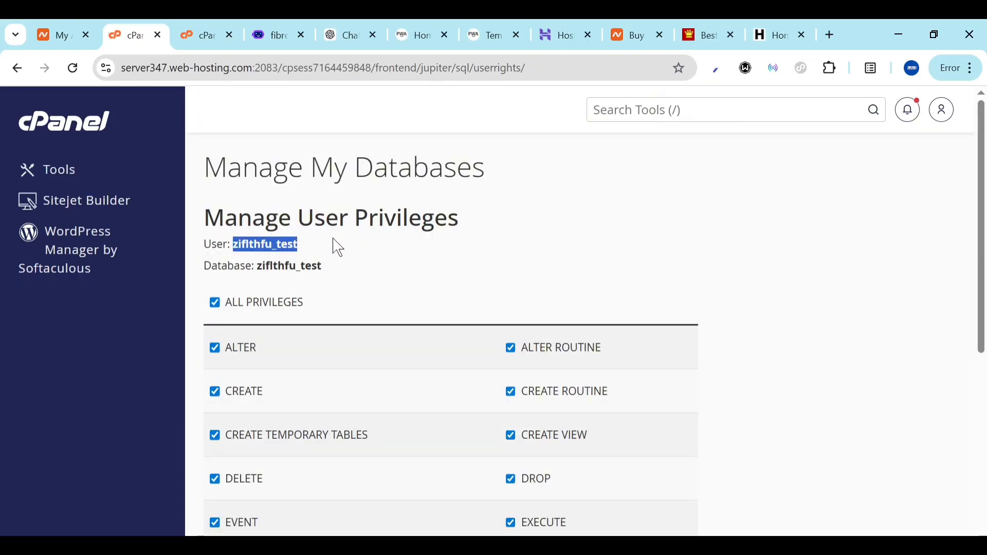
left_click(270, 33)
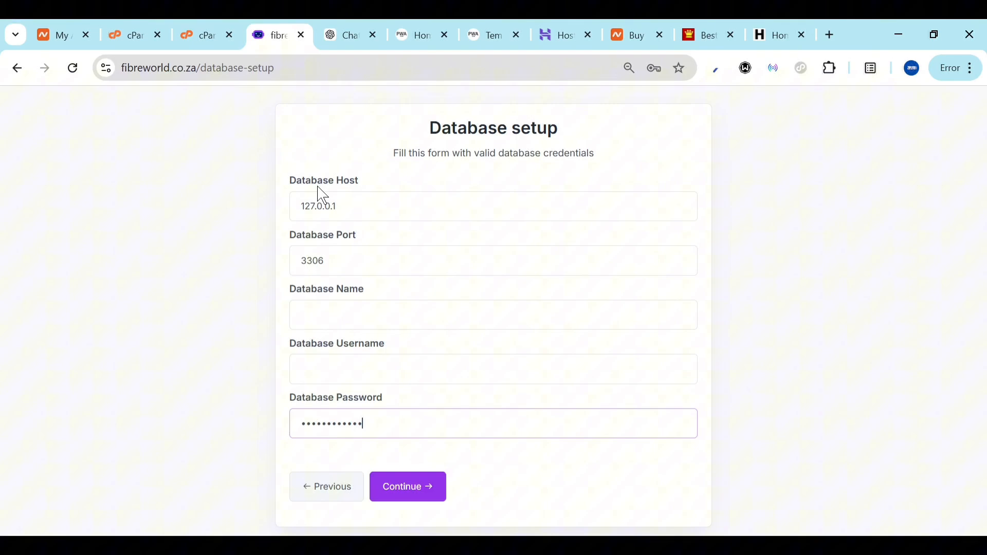
left_click(380, 320)
key("ctrl+v")
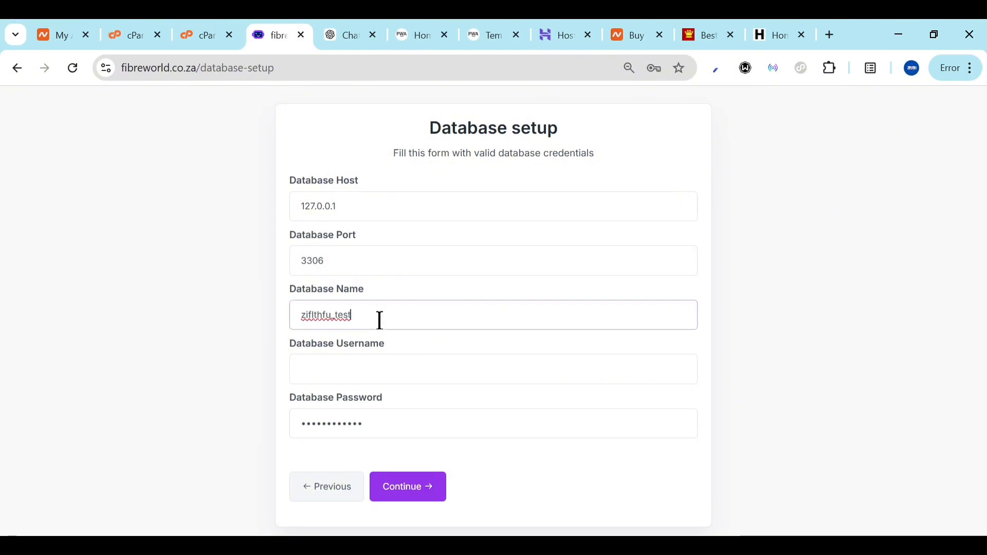
left_click(353, 371)
key("ctrl+v")
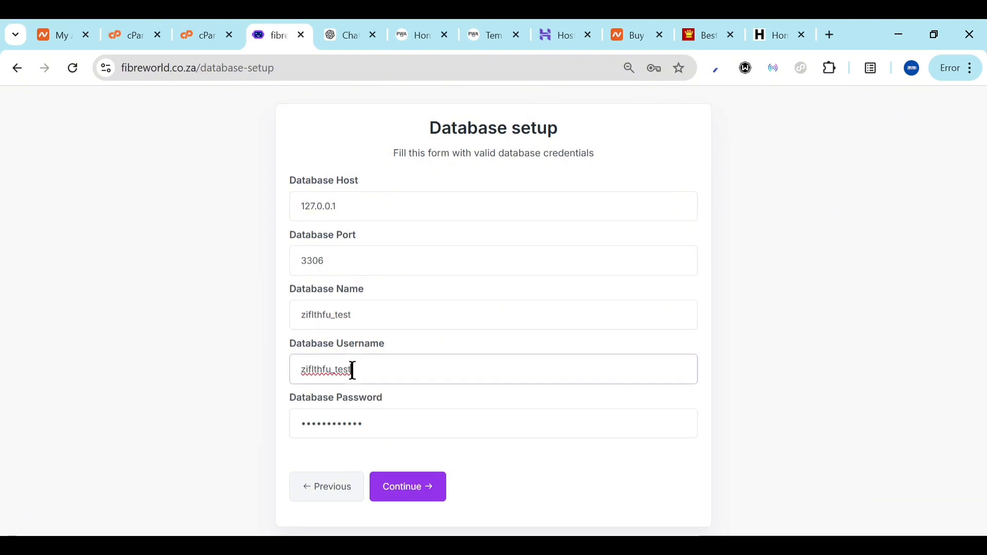
left_click(425, 492)
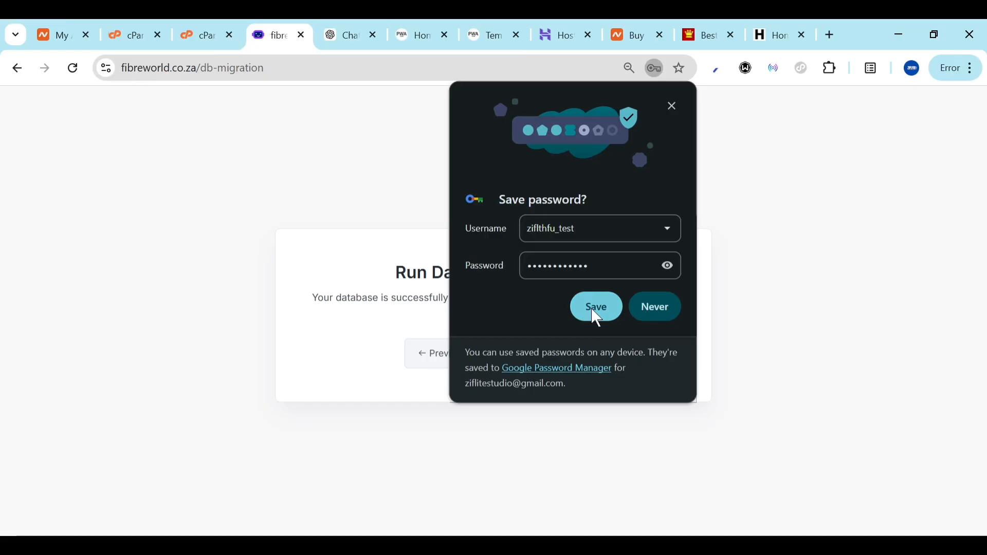
Run the database migration and enter the admin's name
left_click(661, 308)
left_click(510, 364)
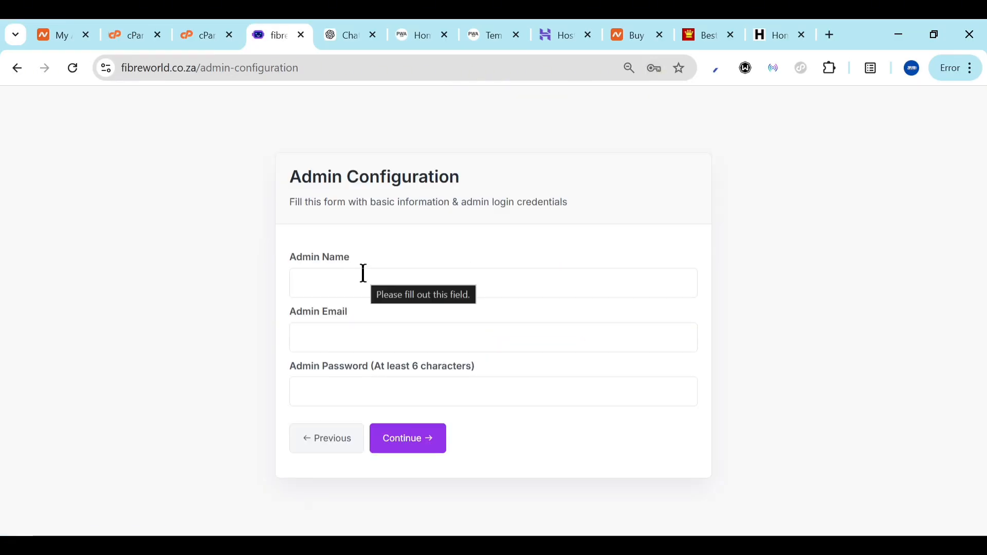
left_click(364, 273)
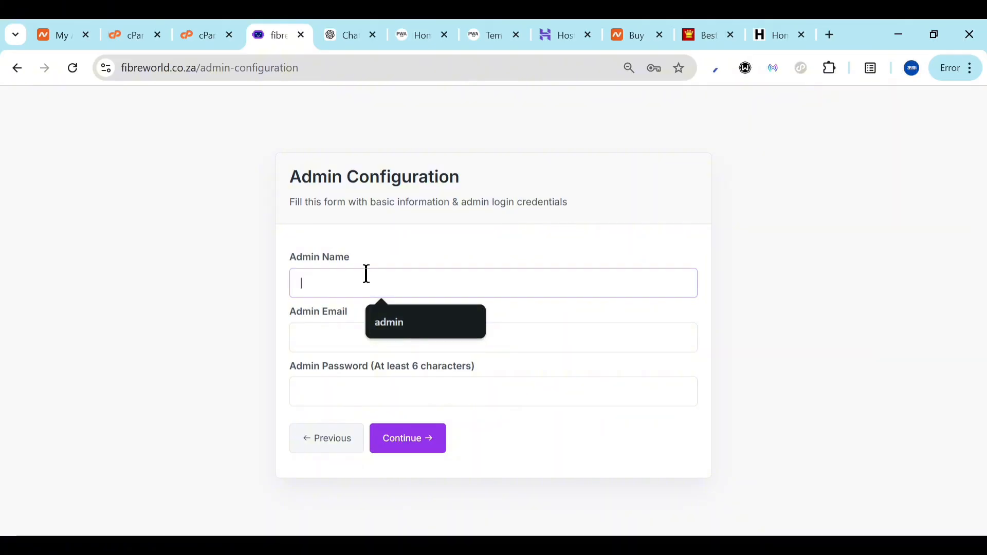
type("z")
key("BackSpace")
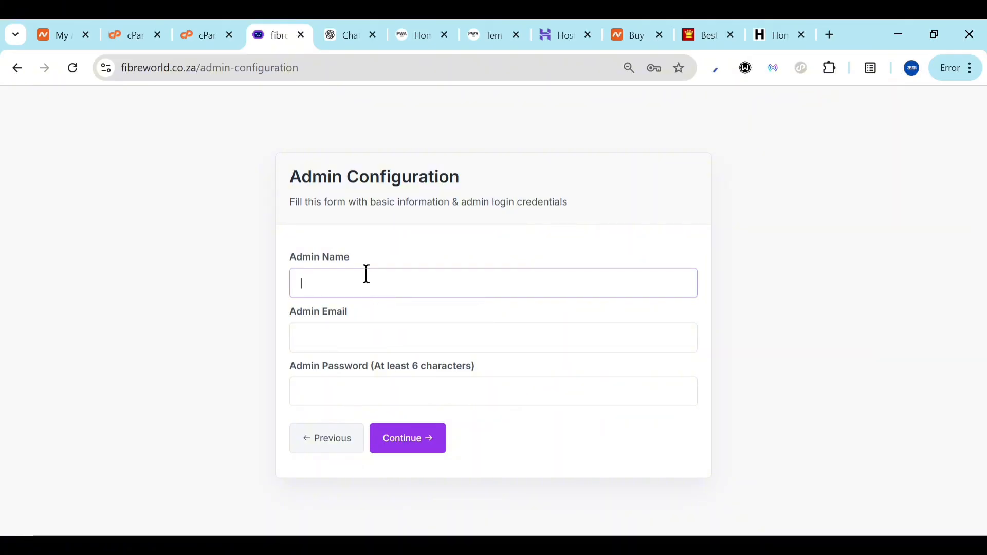
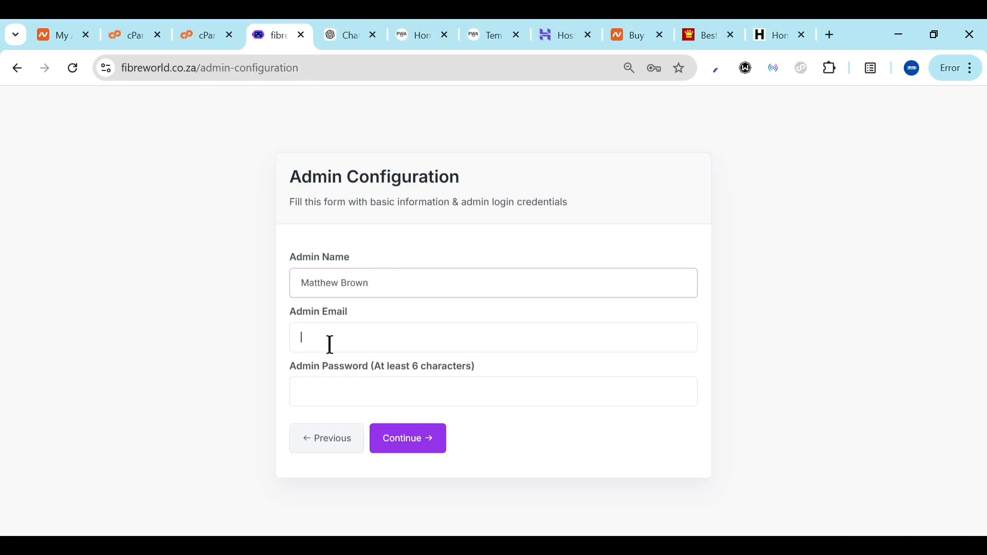
type("zifl")
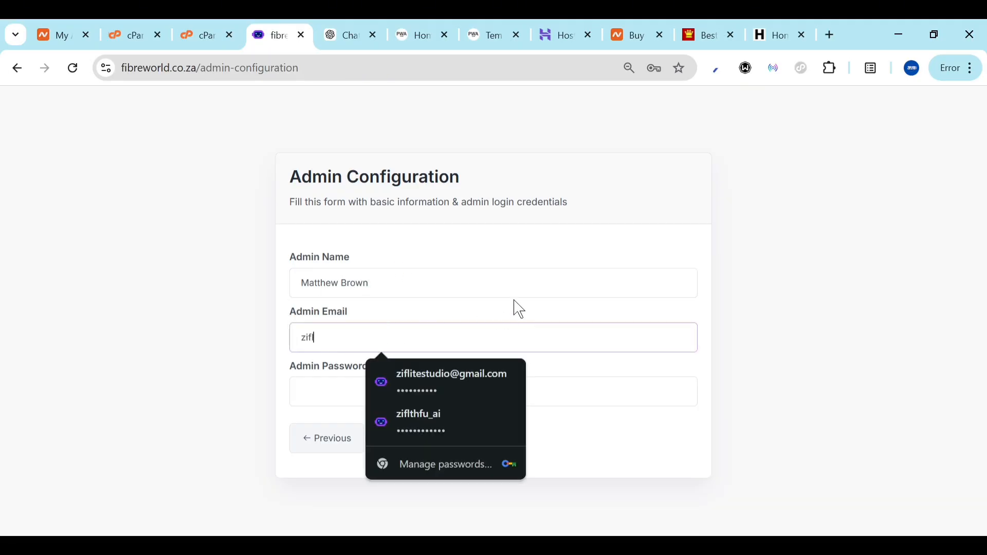
type("i")
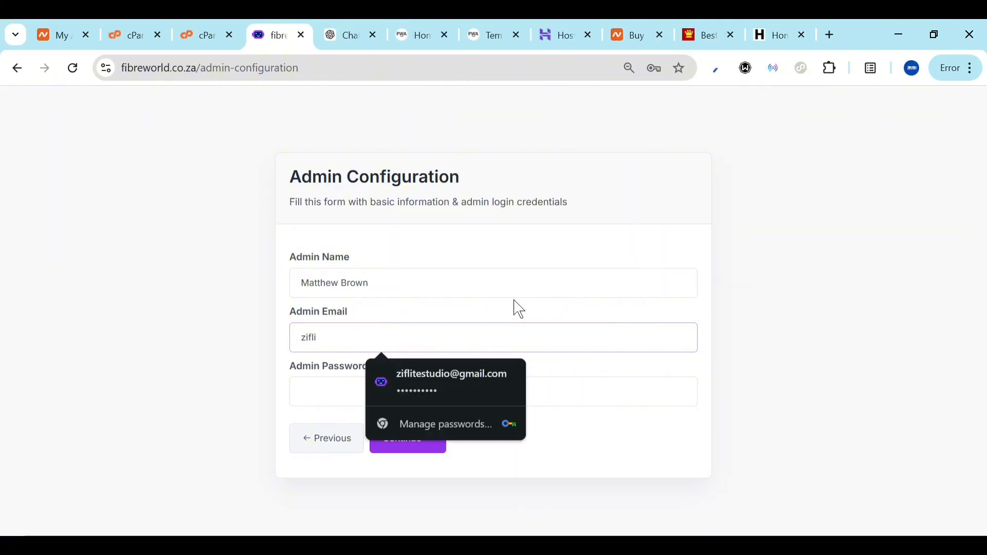
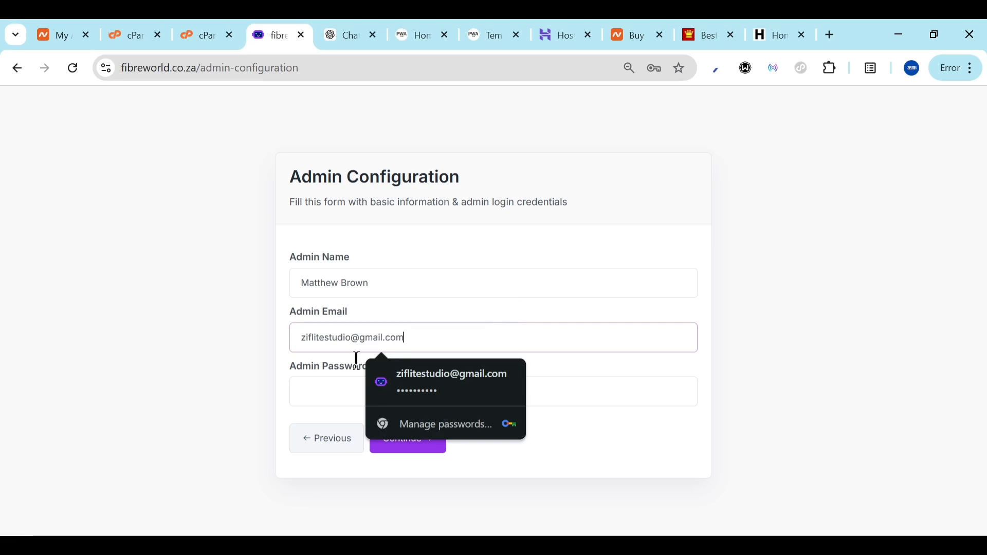
Set the admin password, finish the installation, and open the admin panel
left_click(327, 383)
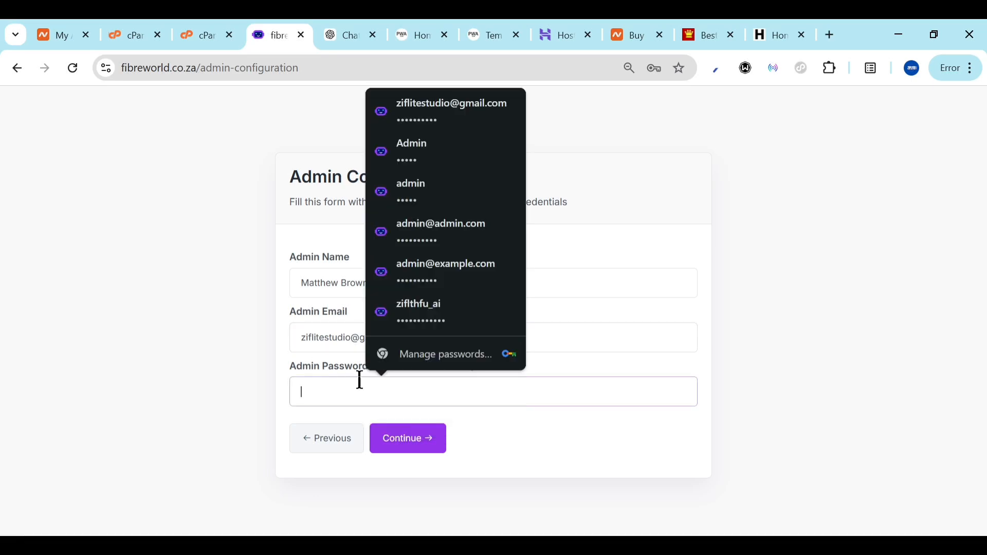
type("•••")
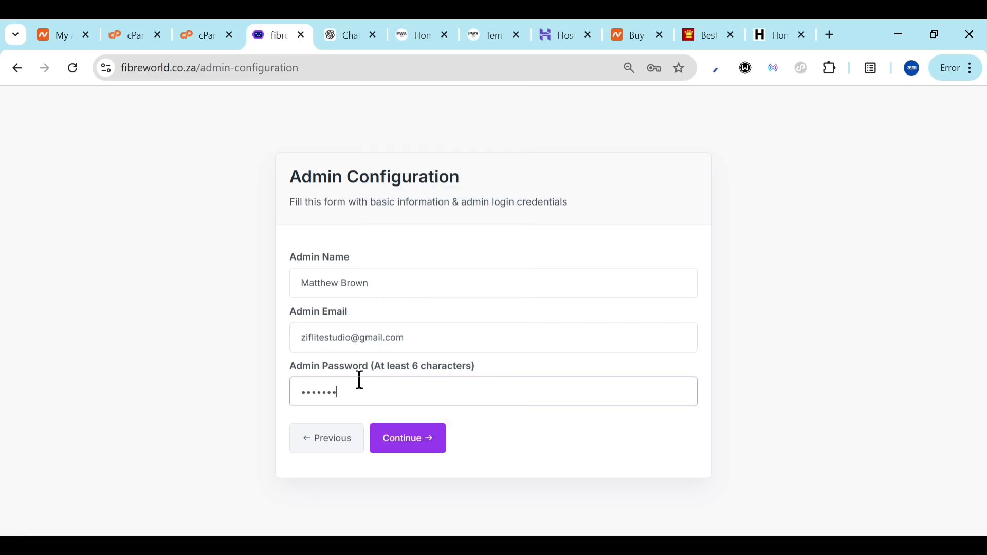
type("••••••••••")
left_click(424, 452)
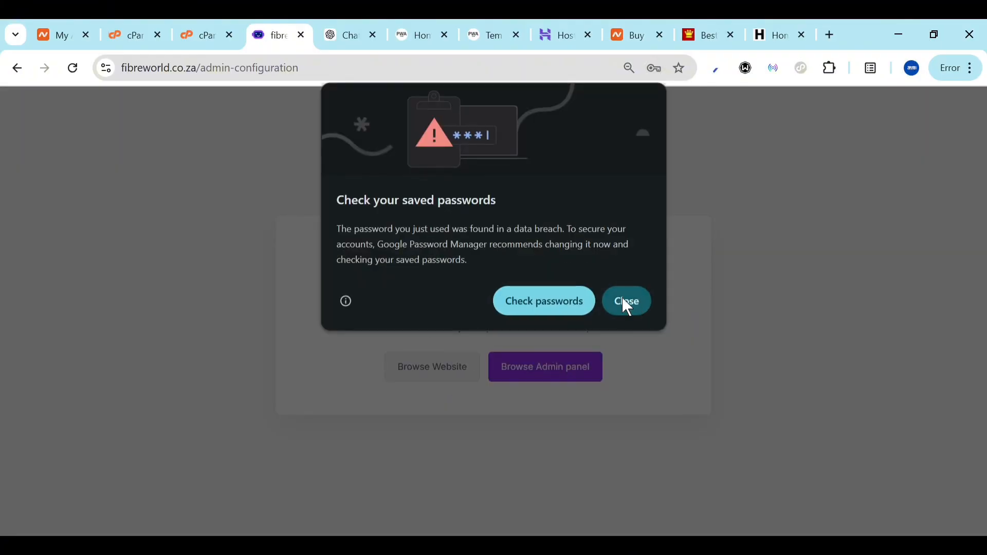
left_click(623, 298)
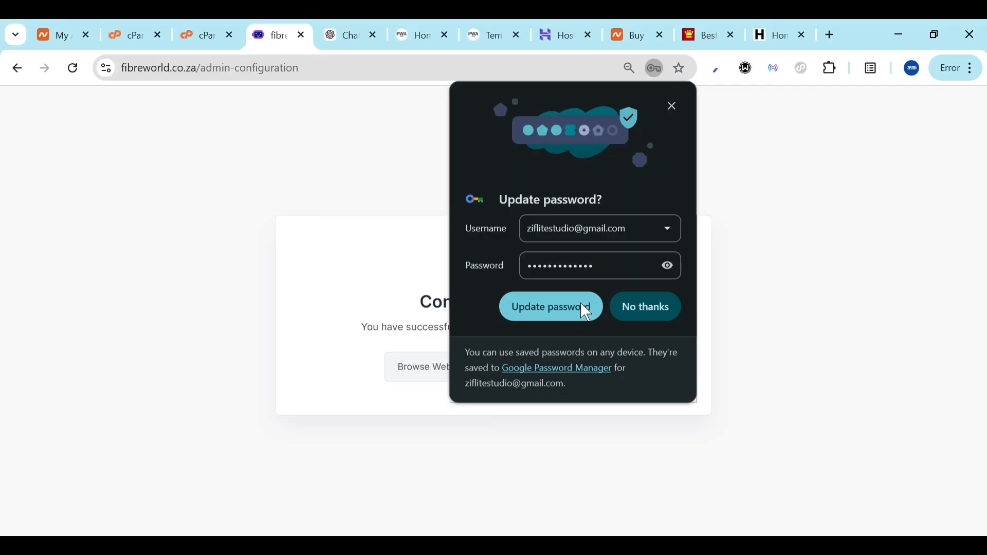
left_click(582, 305)
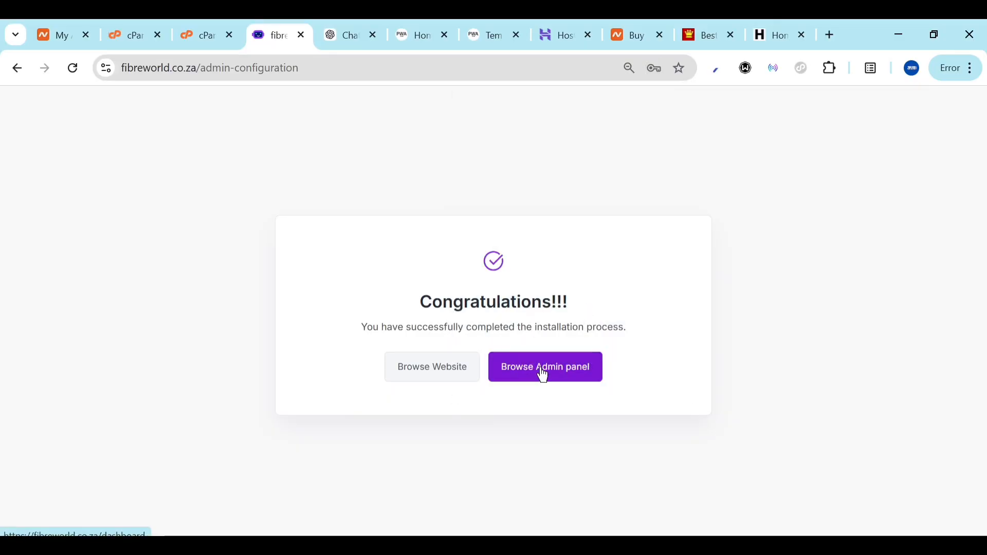
left_click(543, 369)
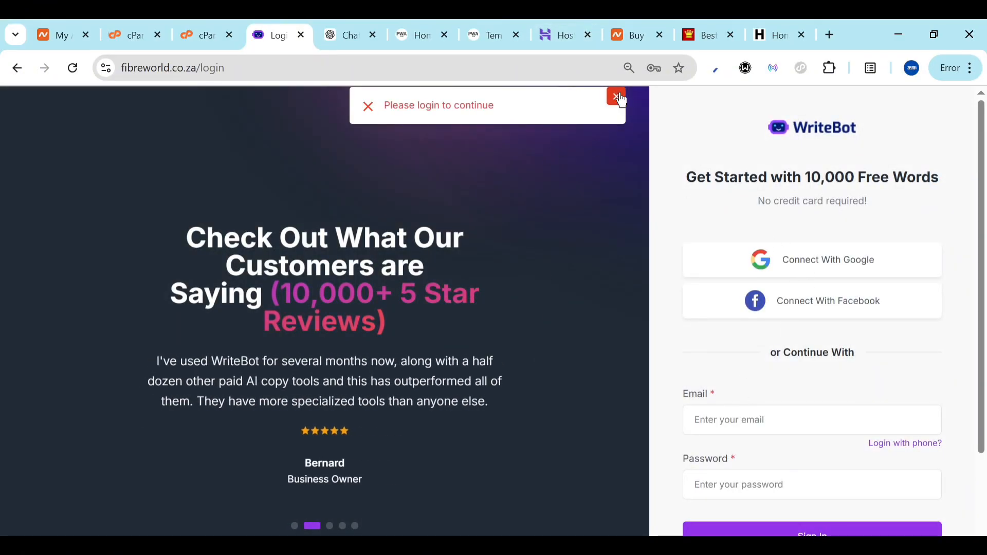
Sign in to the WriteBot admin panel with the saved credentials
left_click(748, 411)
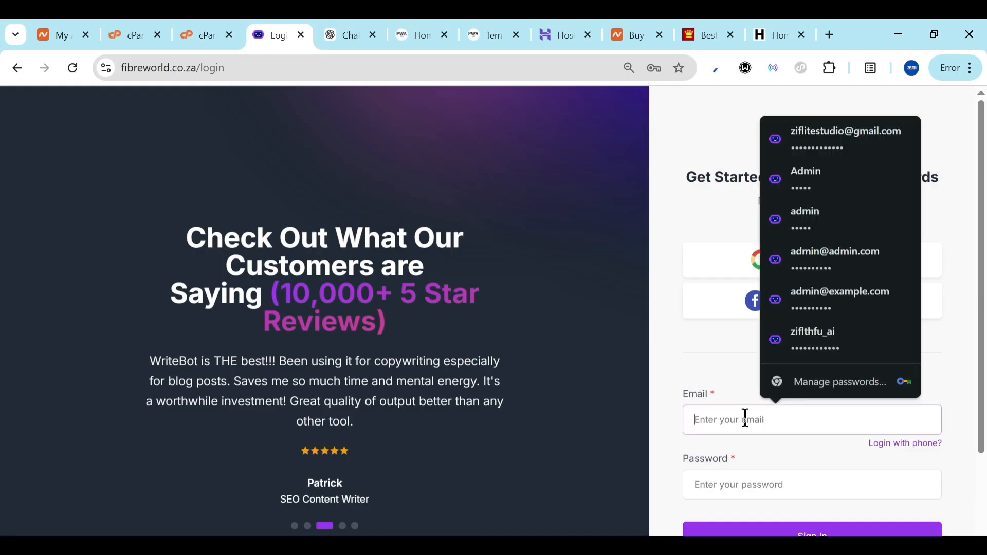
key("Down")
key("Return")
left_click(828, 520)
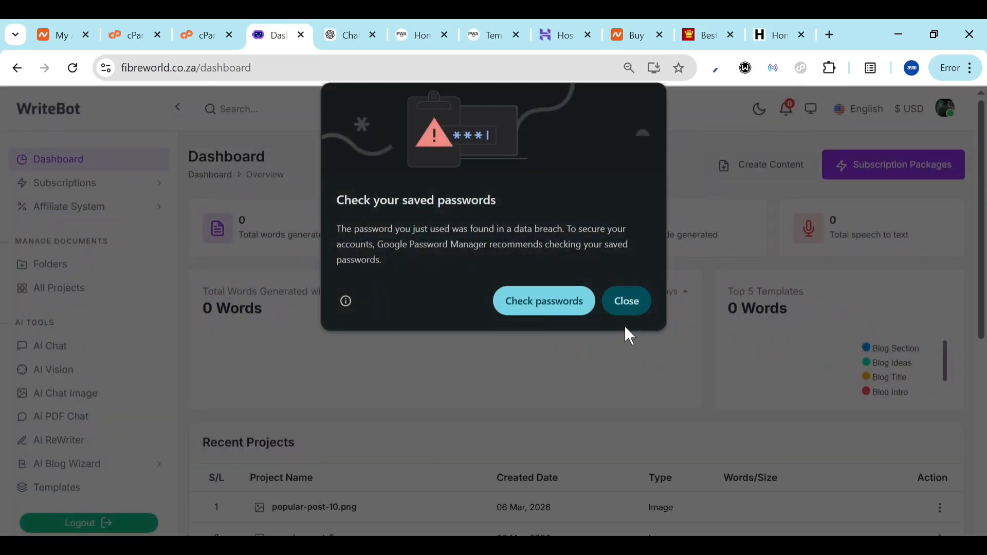
left_click(621, 312)
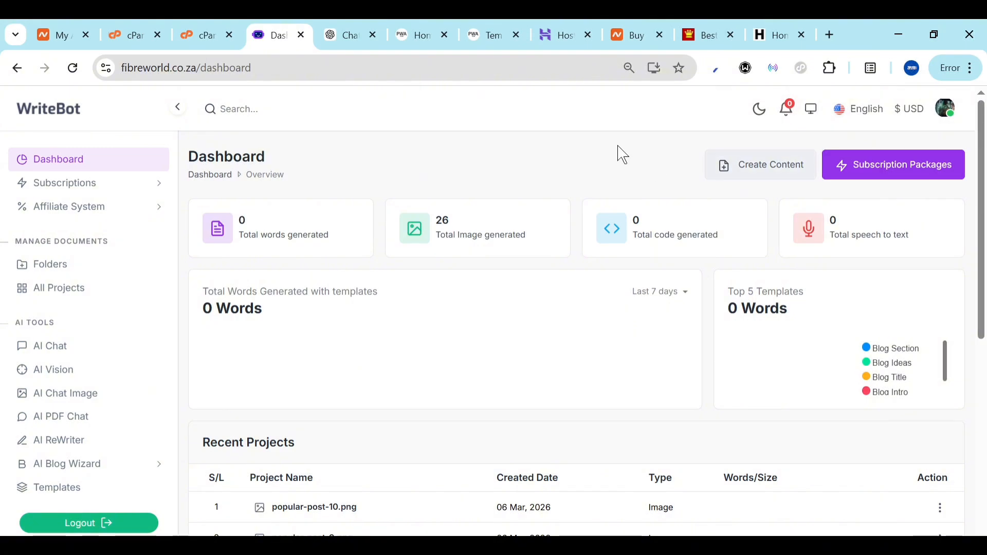
Open the live homepage in a new tab, then return to the admin dashboard
left_click(829, 30)
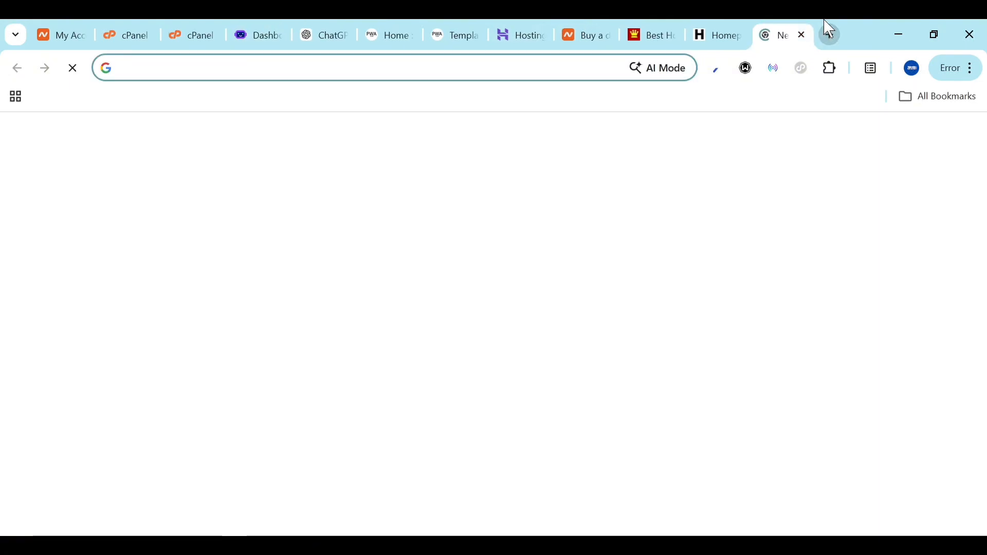
type("w")
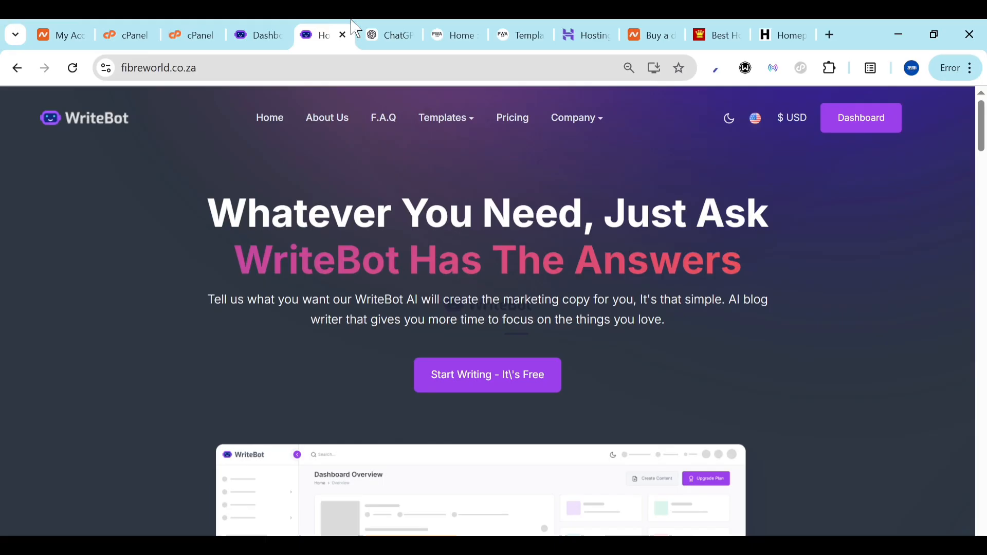
scroll(301, 367, "down", 5)
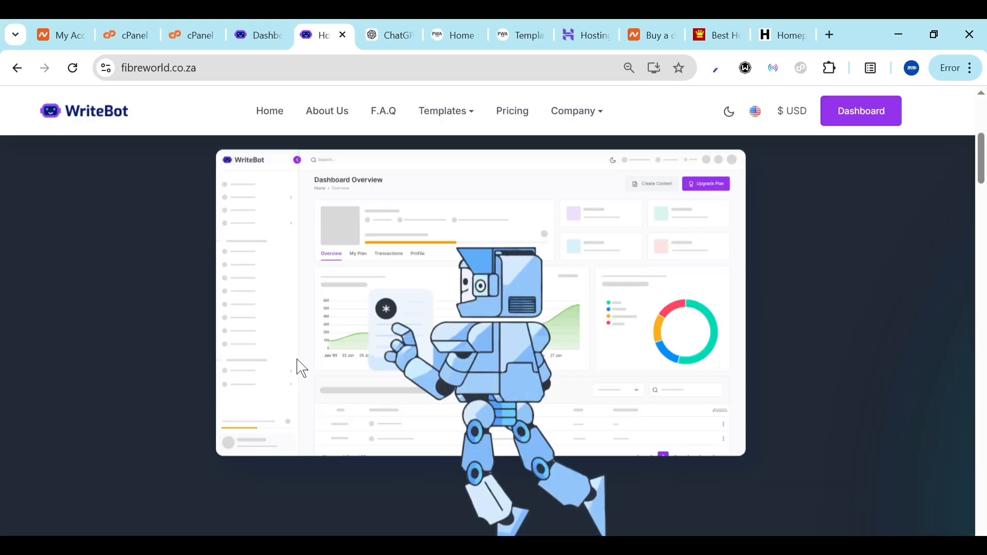
scroll(301, 368, "up", 5)
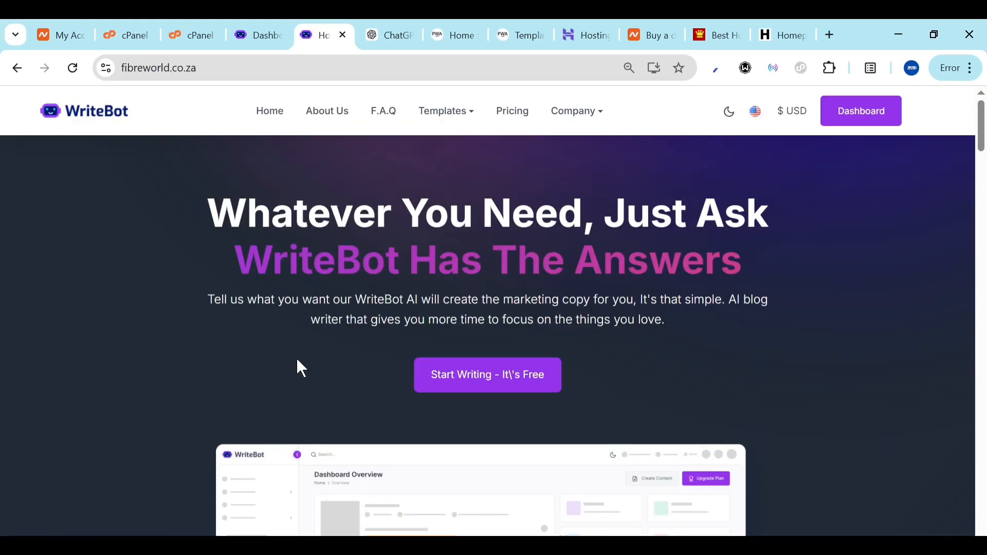
key("ctrl+shift+Tab")
scroll(350, 414, "down", 6)
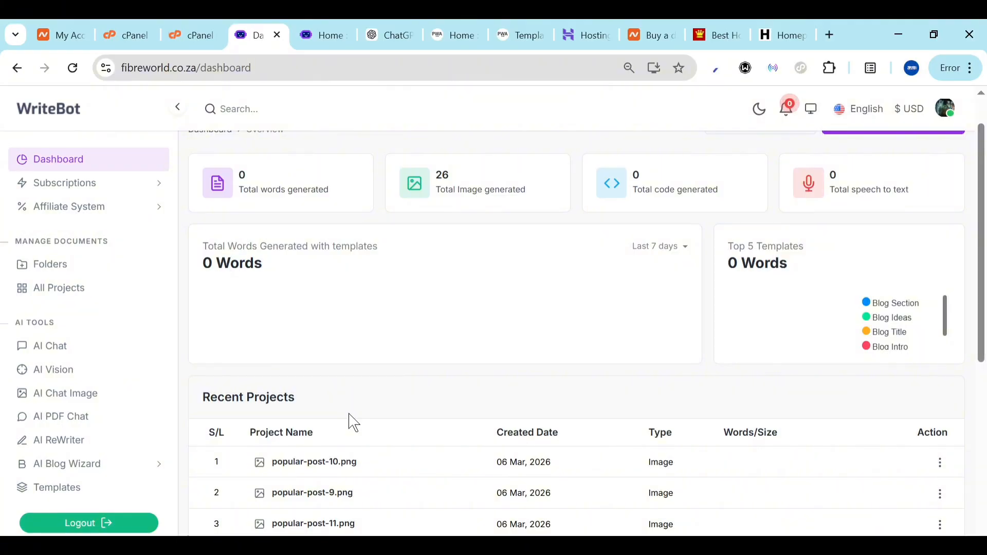
Open General Settings and rename the system title to 'Ziflite Go'
scroll(110, 347, "down", 10)
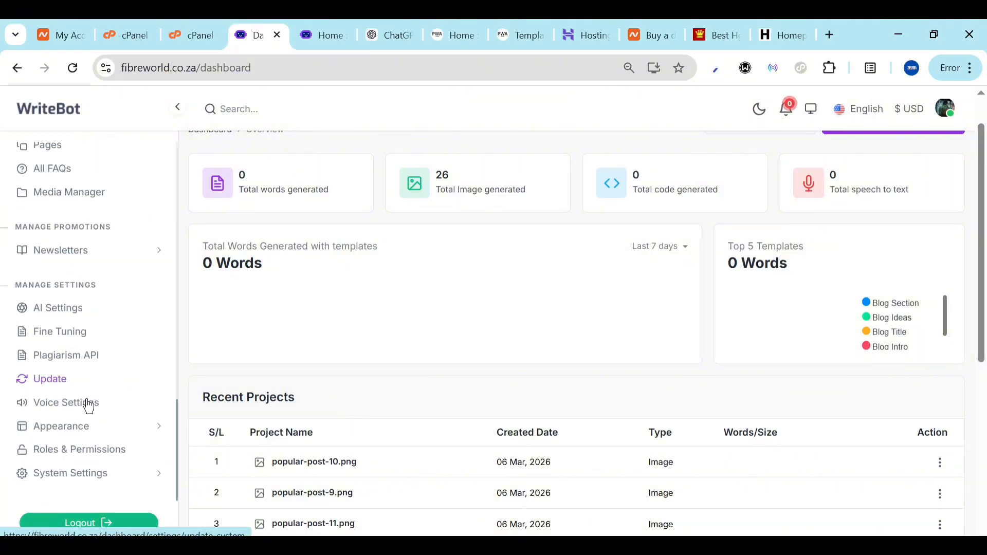
left_click(89, 479)
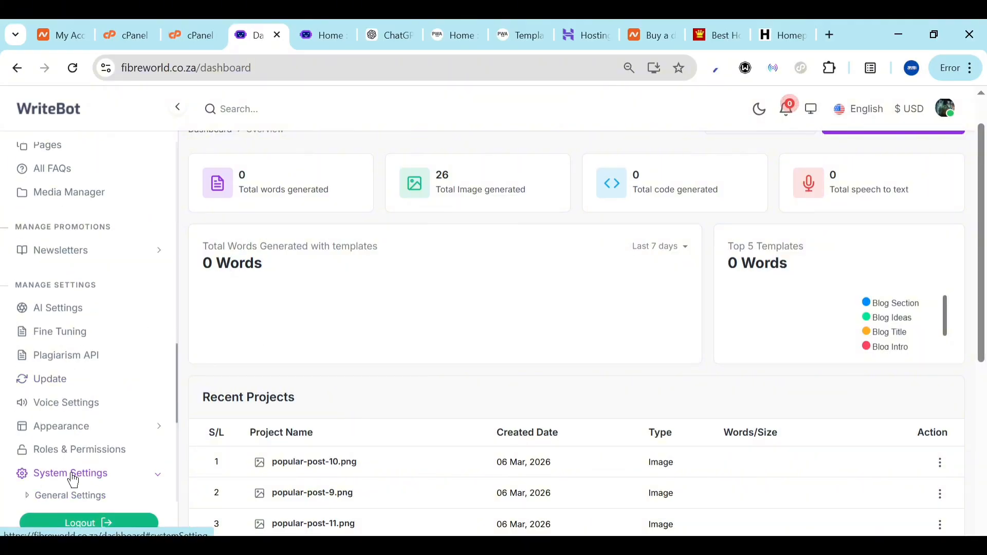
scroll(73, 481, "down", 4)
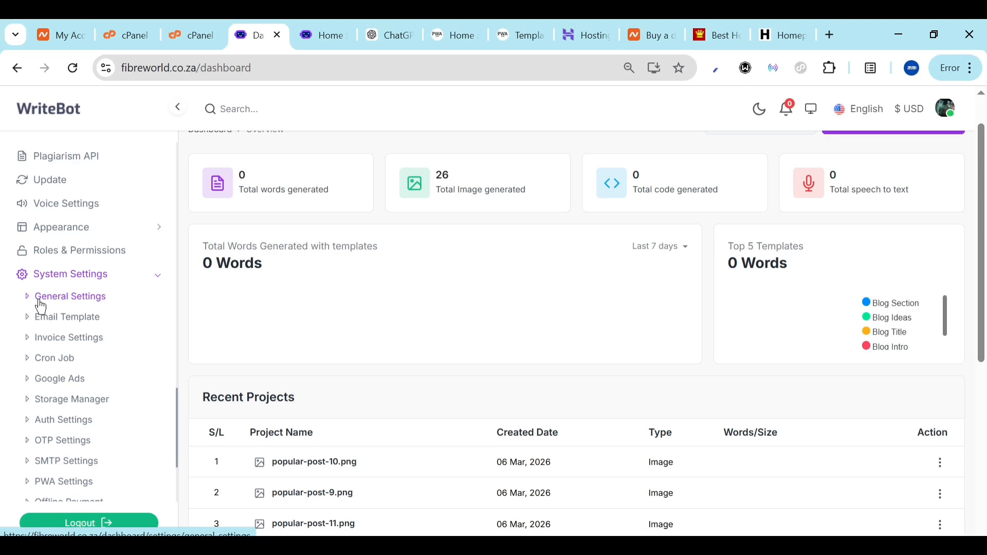
left_click(41, 304)
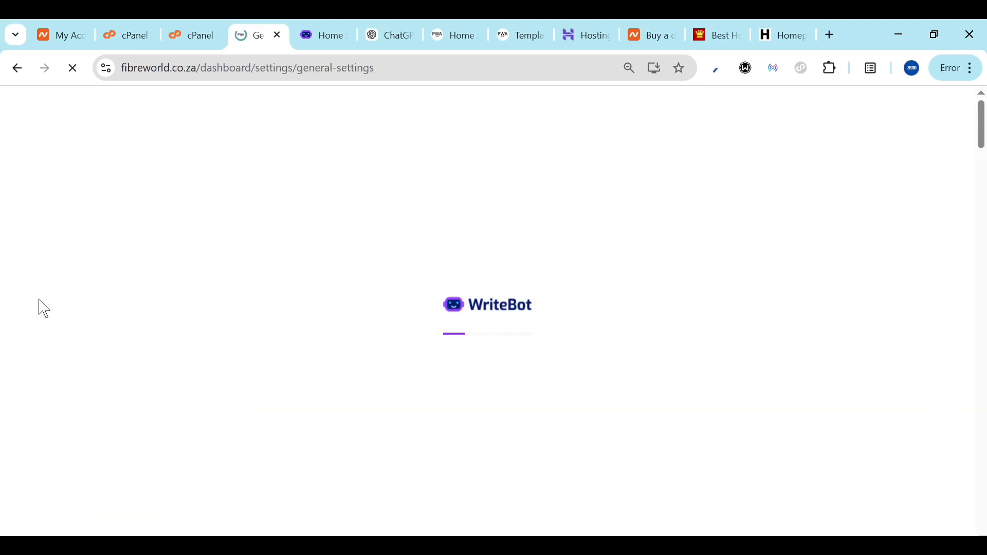
triple_click(340, 277)
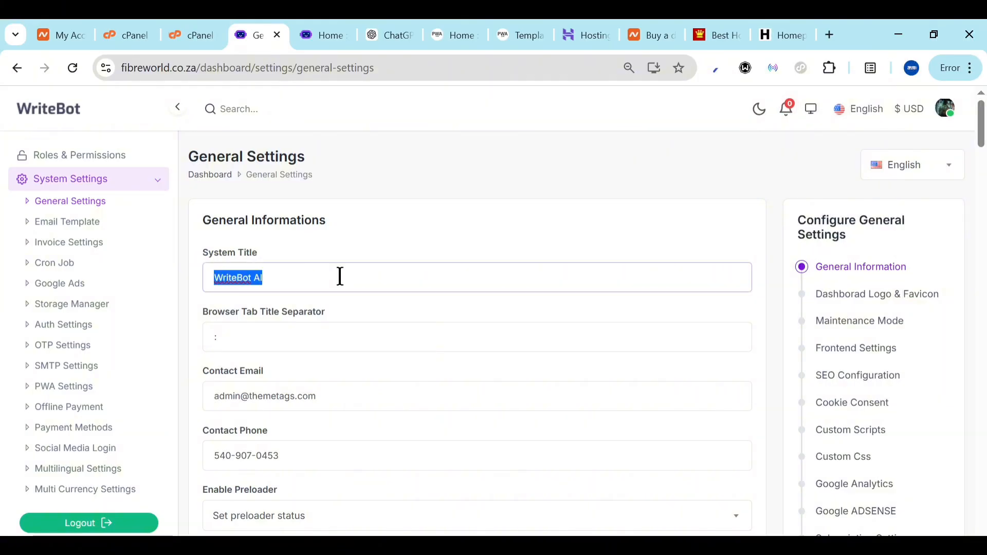
type("Ziflite ")
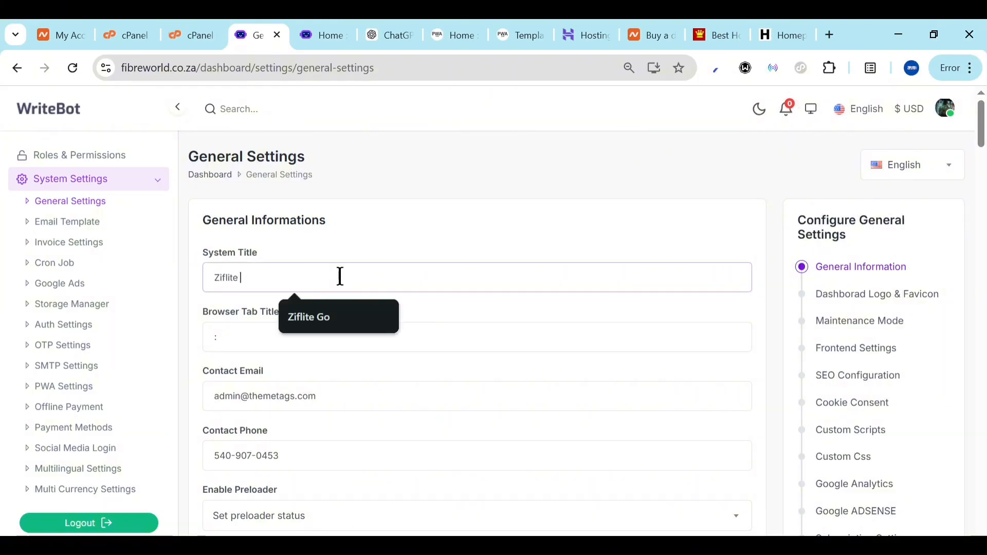
type("Go")
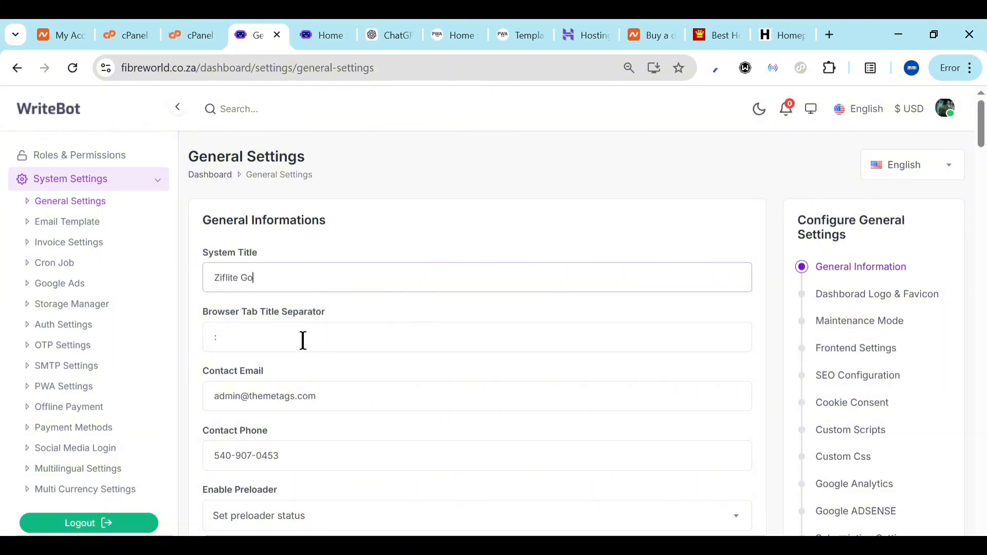
Replace the contact email with the saved address, leaving the preloader status unchanged
scroll(318, 288, "down", 2)
triple_click(327, 321)
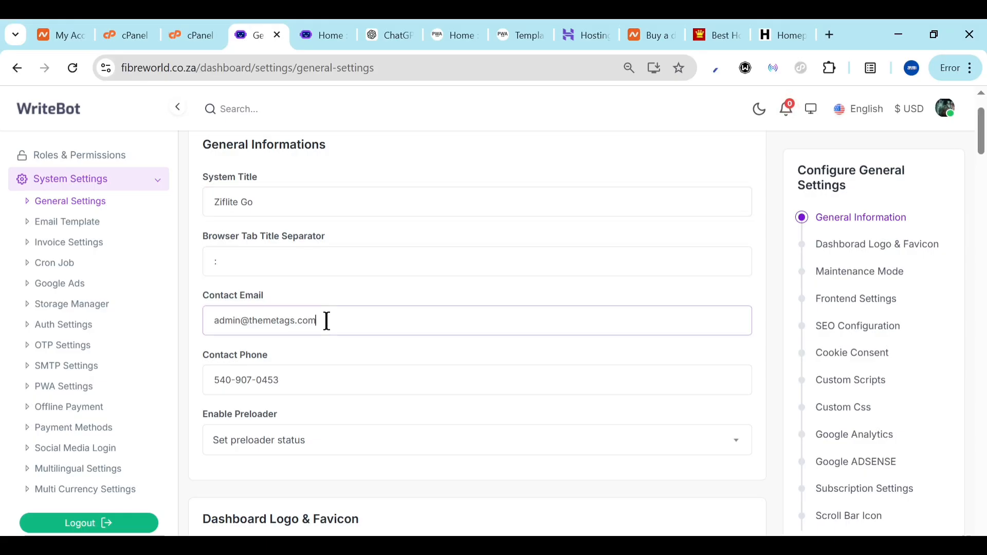
type("Zifl")
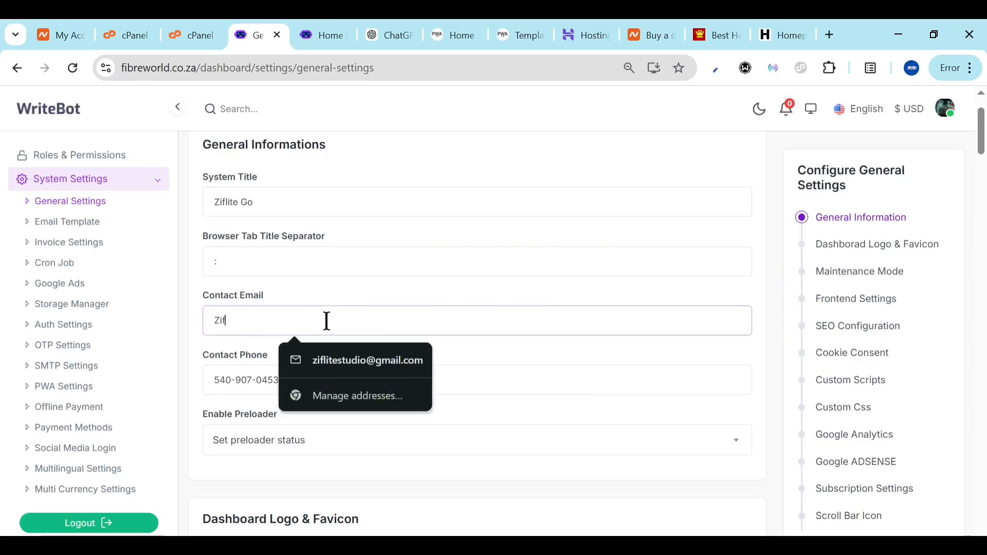
left_click(360, 363)
left_click(406, 370)
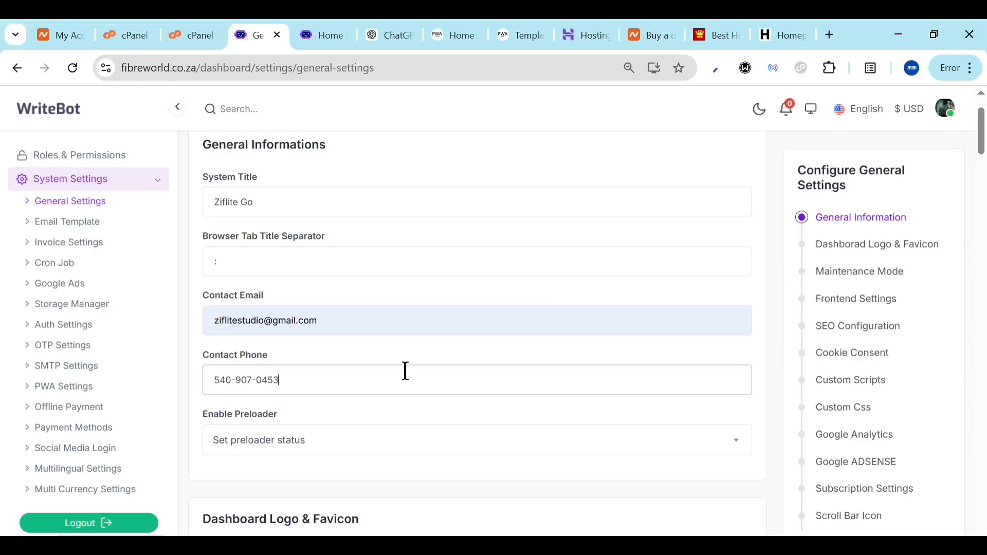
scroll(396, 360, "down", 2)
left_click(349, 317)
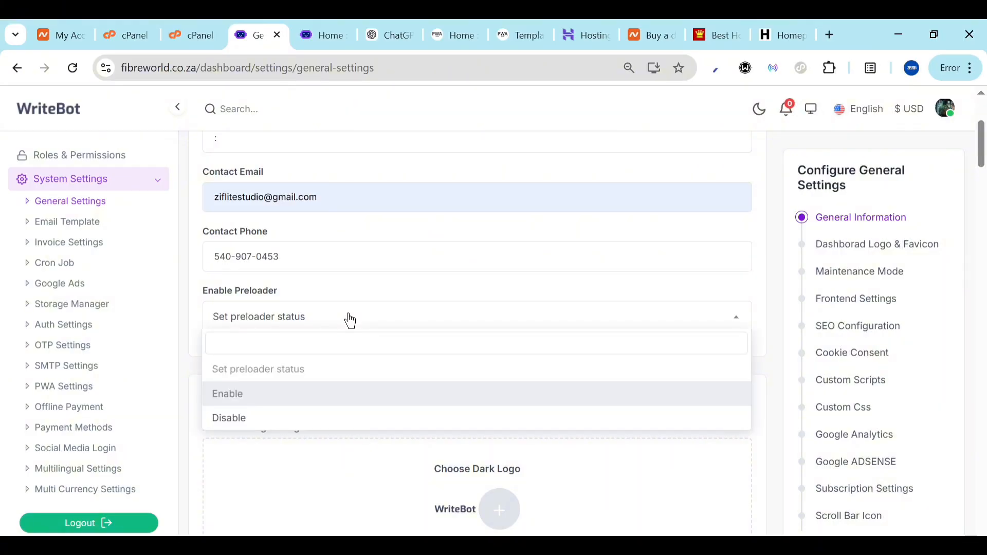
left_click(351, 320)
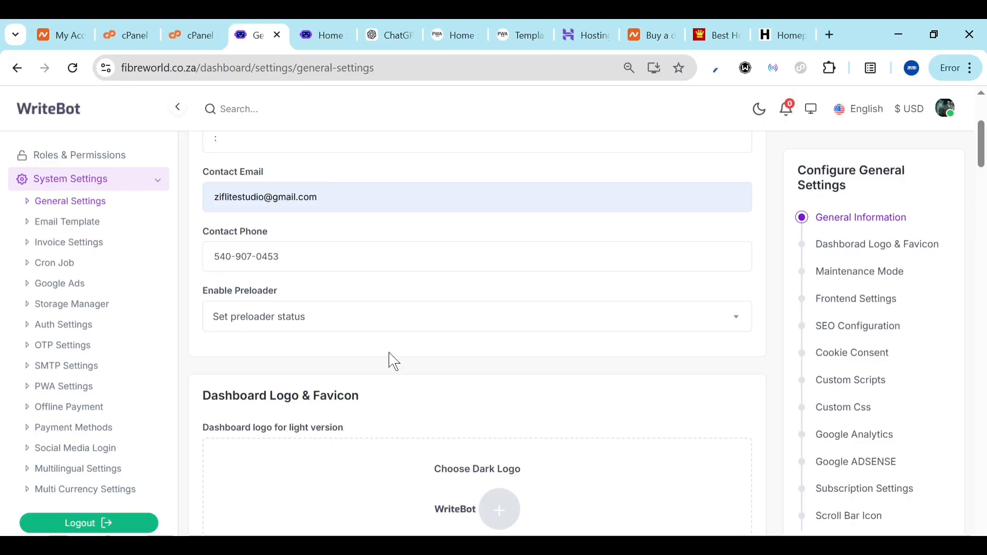
Compare the frontend status with the live landing page, keeping it Enabled
scroll(388, 404, "down", 3)
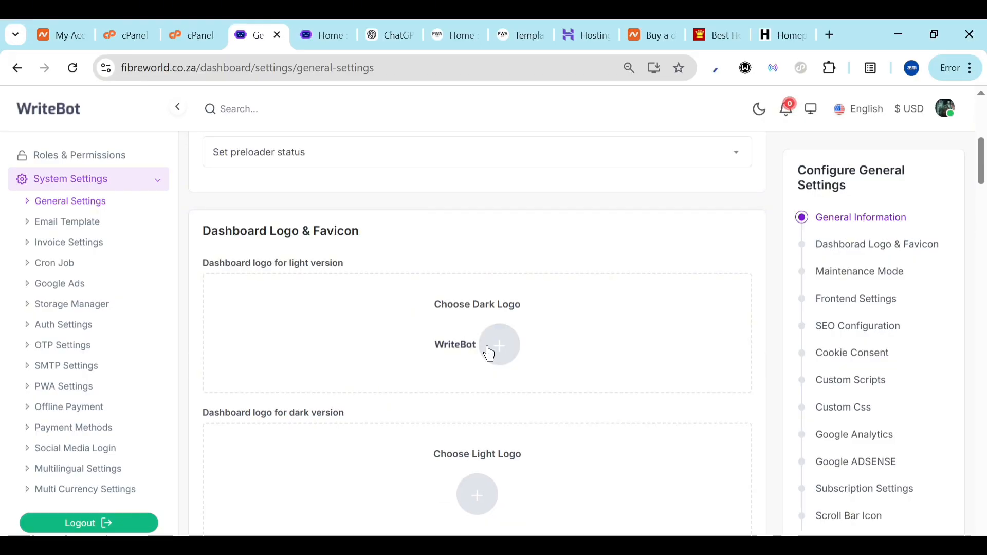
scroll(363, 483, "down", 9)
scroll(366, 484, "up", 4)
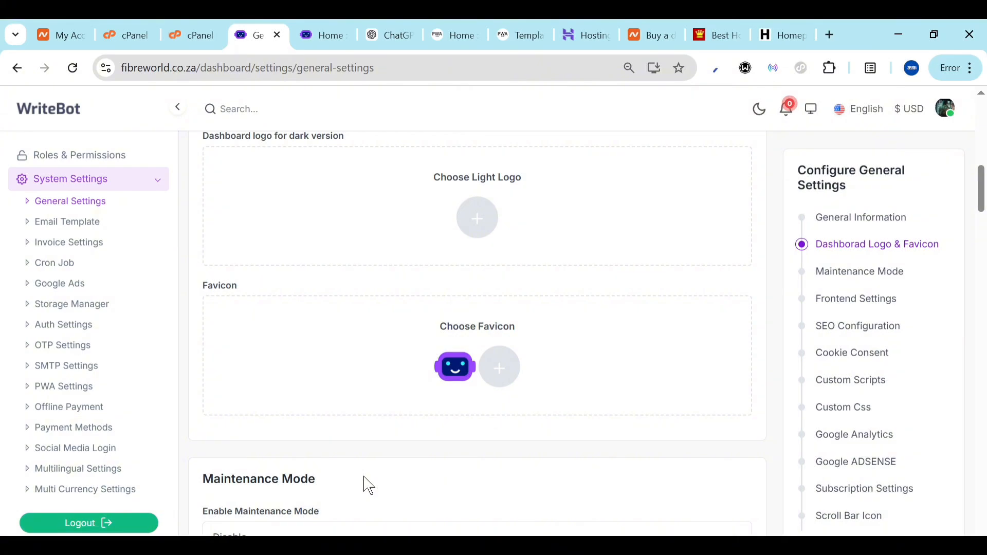
scroll(367, 485, "down", 5)
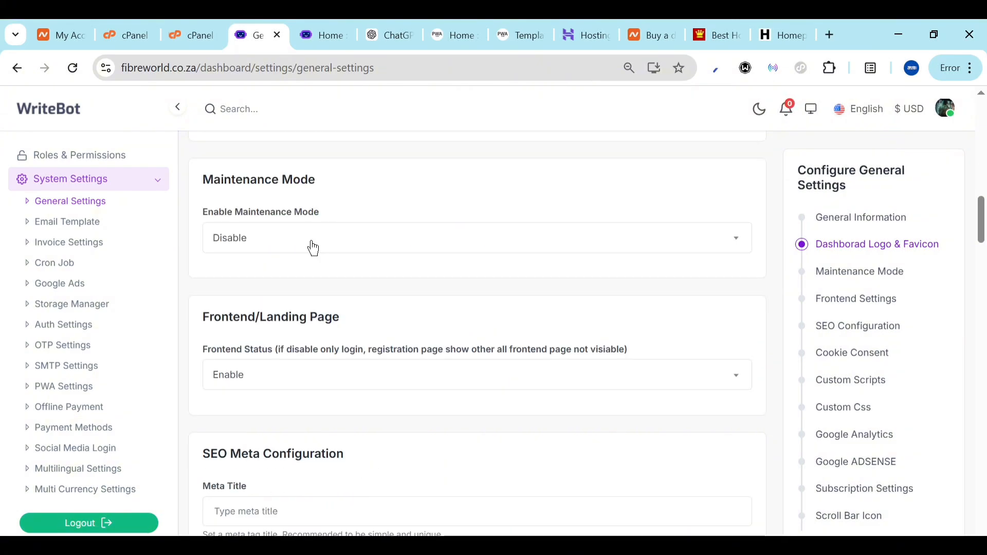
scroll(348, 250, "down", 2)
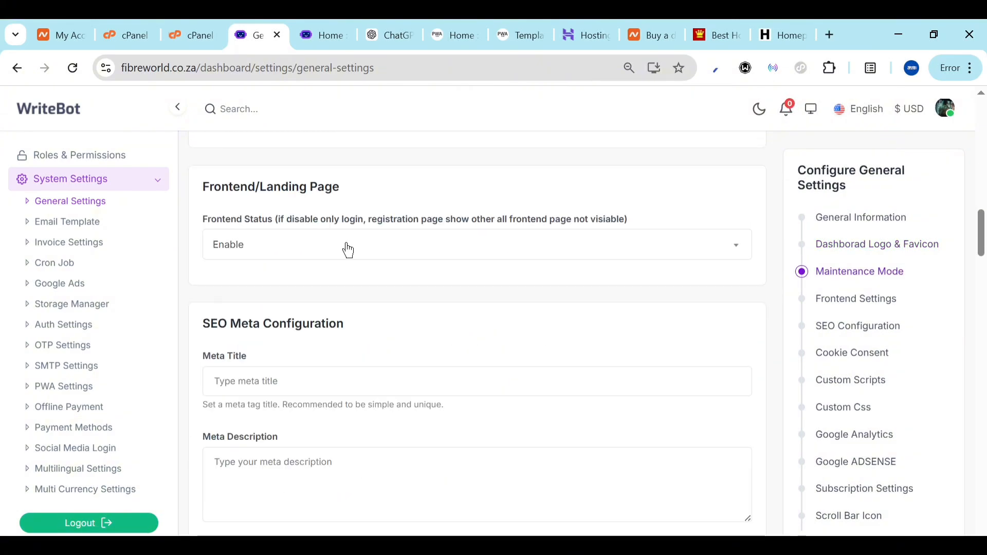
left_click(348, 250)
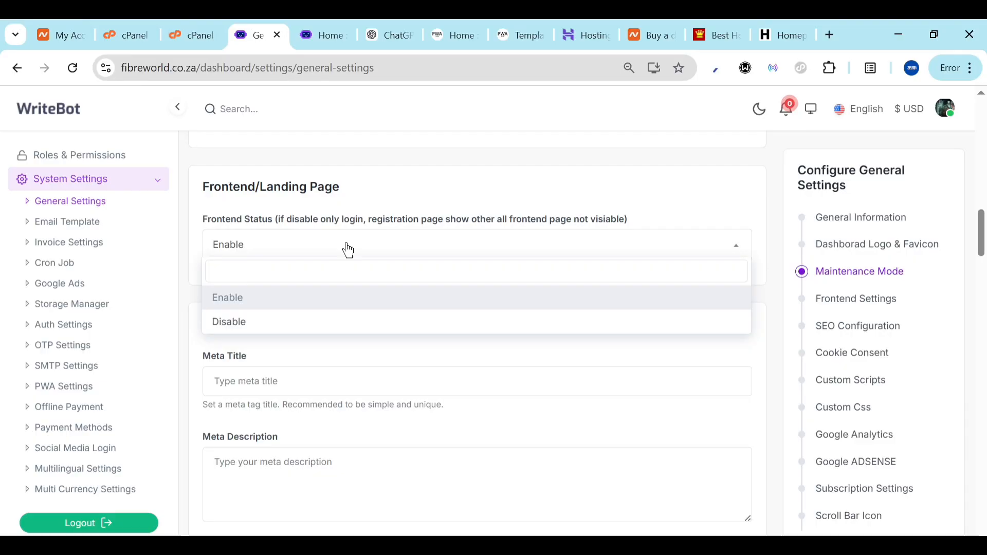
left_click(343, 28)
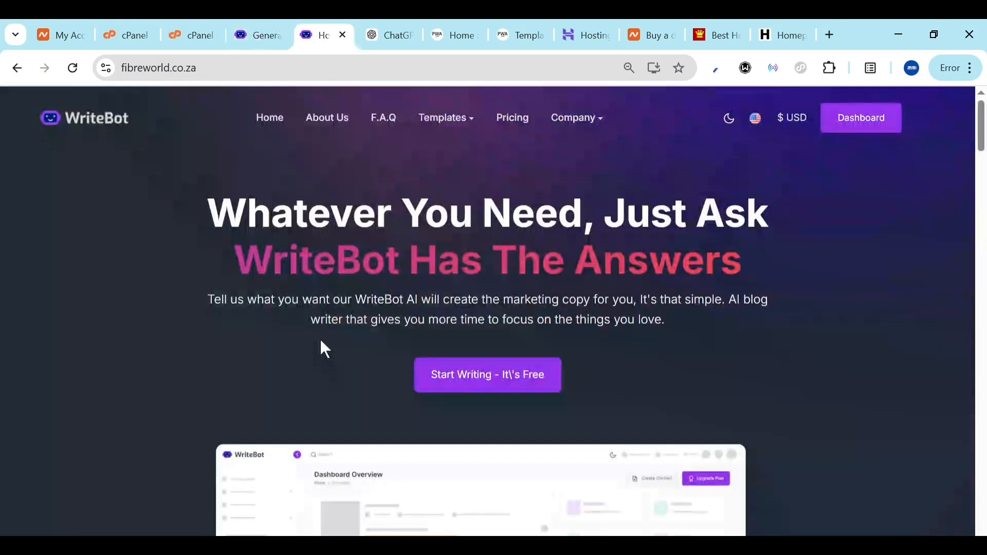
left_click(289, 24)
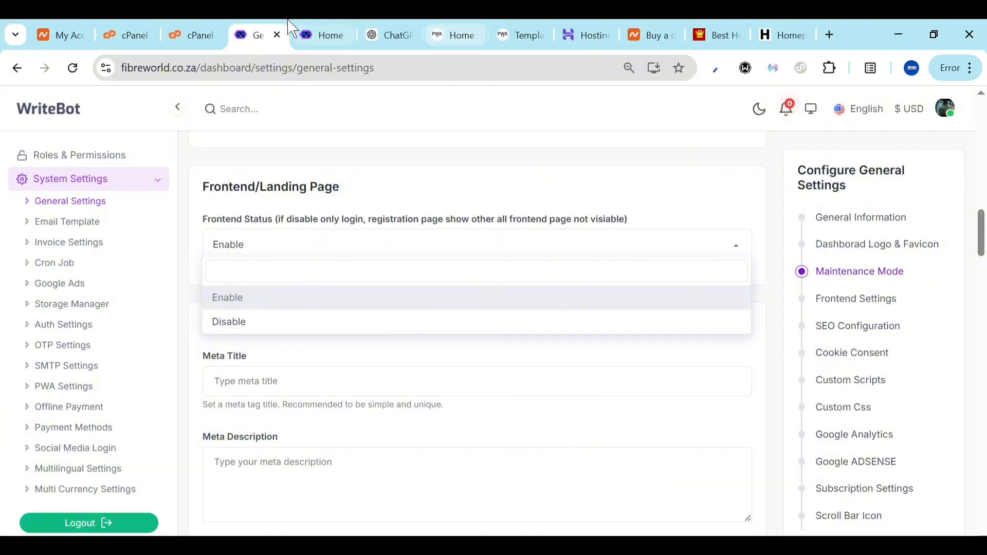
left_click(314, 30)
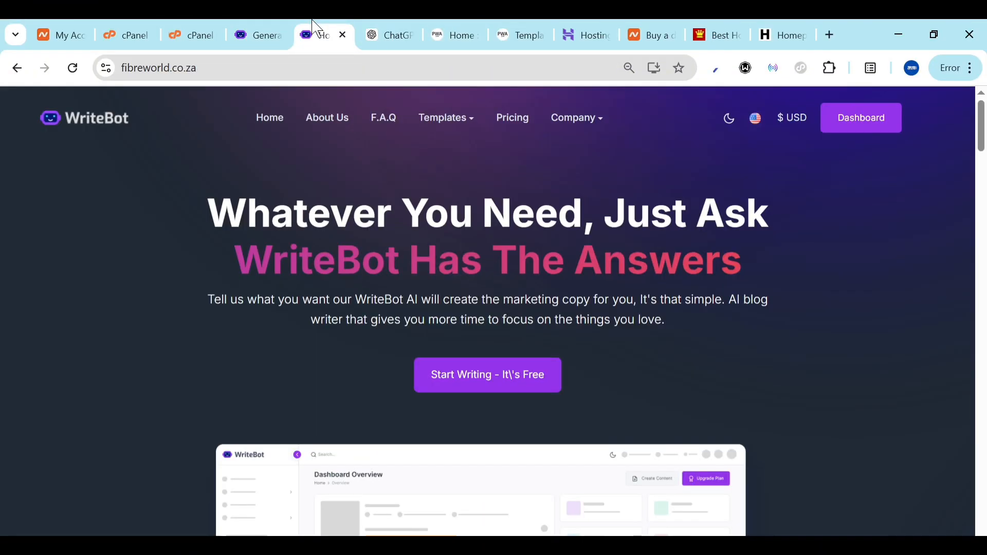
left_click(242, 26)
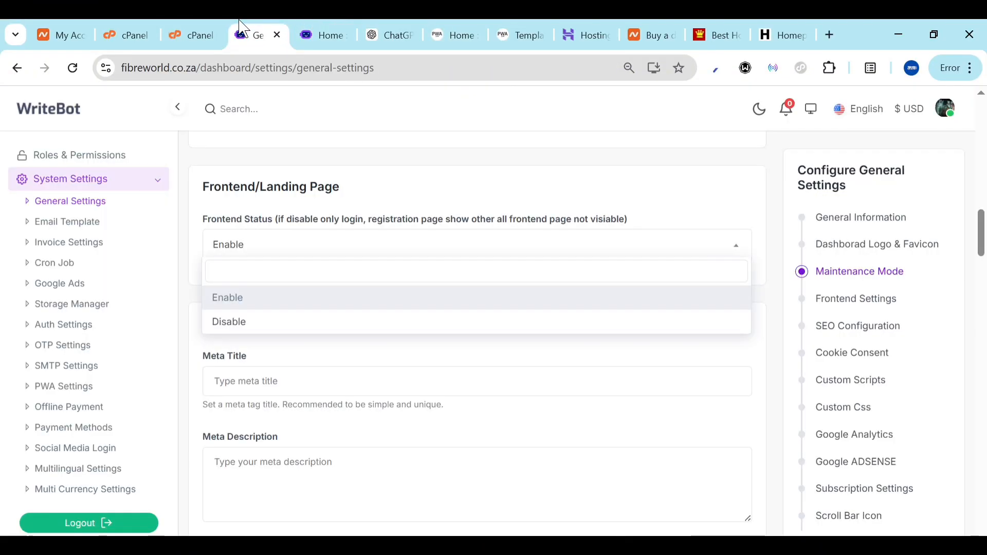
left_click(183, 292)
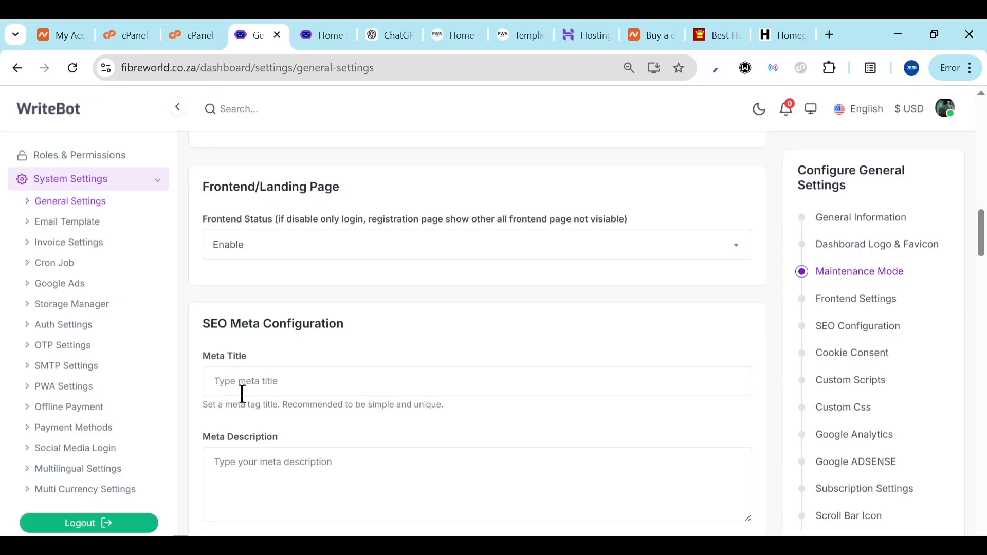
Review the remaining sections down to Cookie Consent's Save Configuration button
scroll(286, 439, "down", 12)
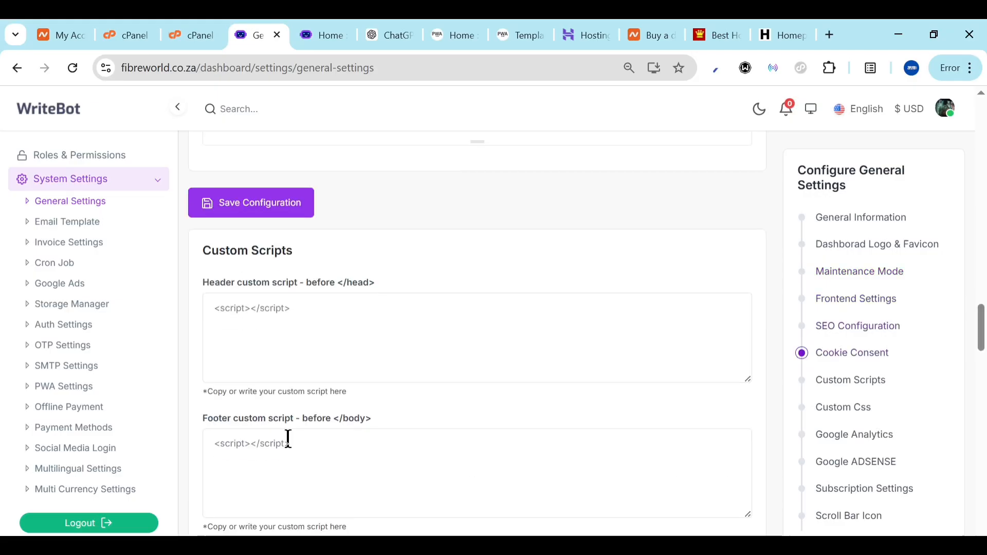
scroll(288, 438, "up", 4)
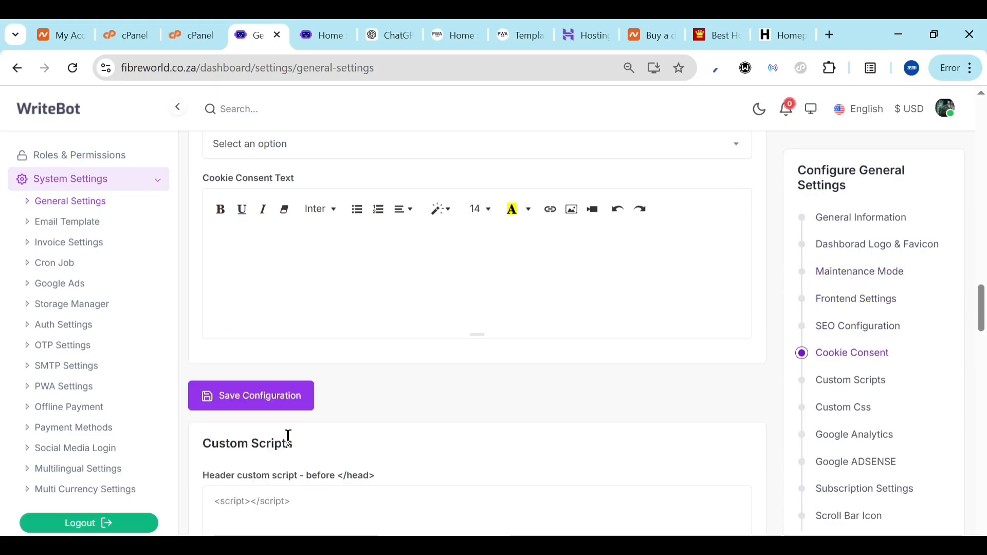
scroll(381, 269, "down", 8)
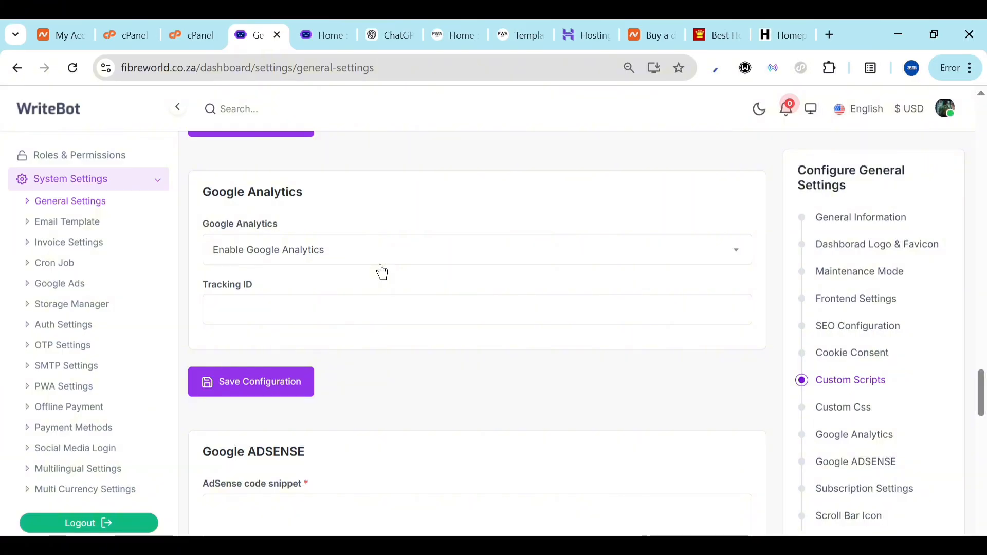
scroll(309, 385, "down", 5)
scroll(310, 386, "down", 4)
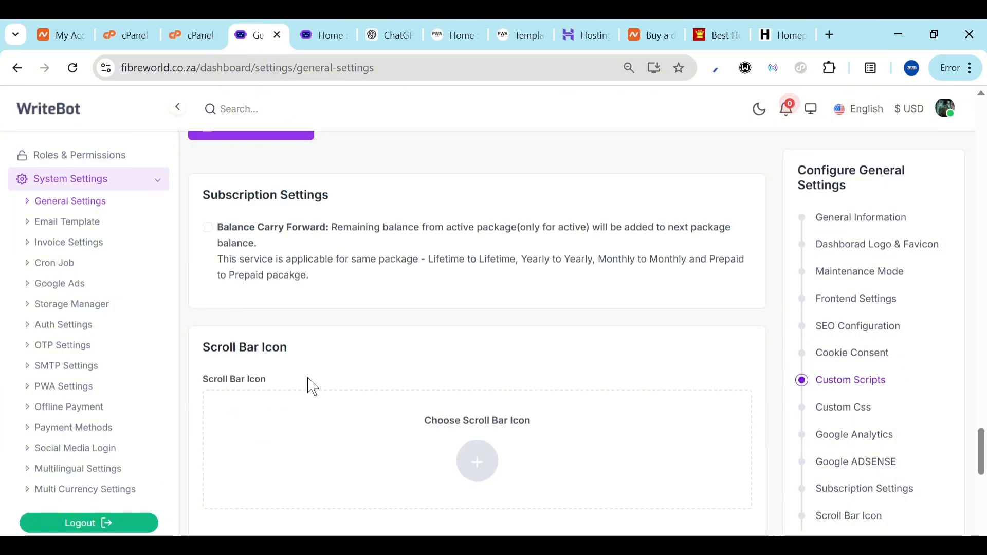
scroll(308, 385, "up", 2)
scroll(305, 506, "down", 1)
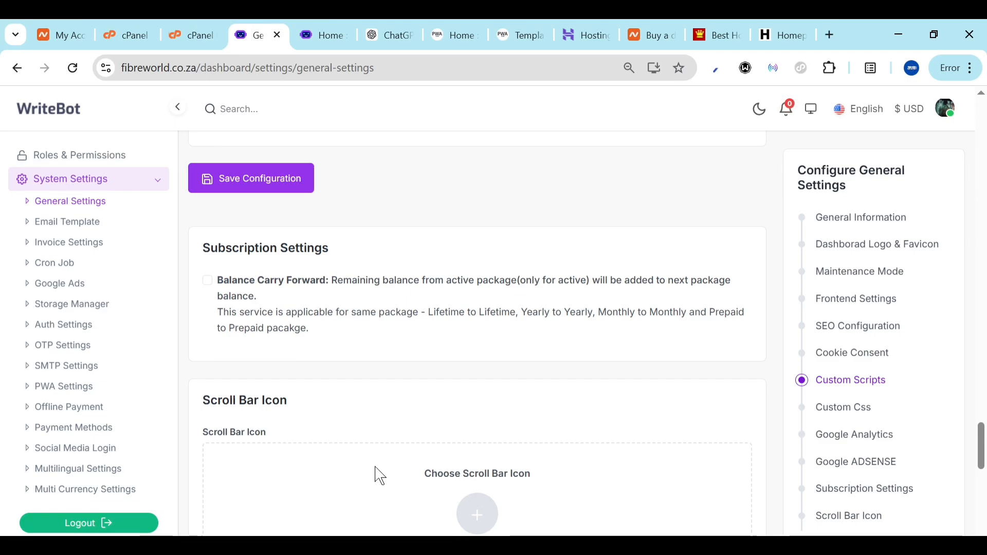
scroll(244, 426, "up", 3)
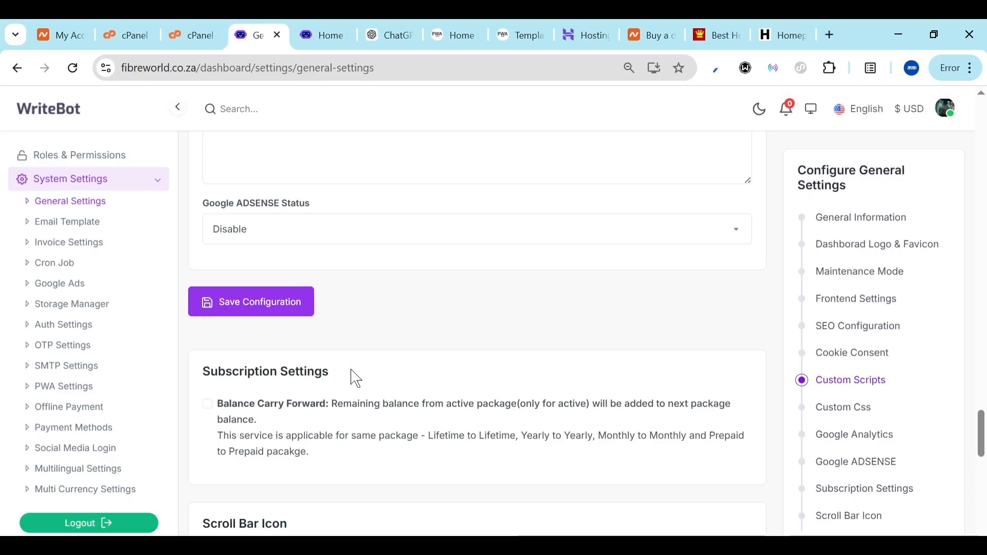
scroll(355, 388, "up", 4)
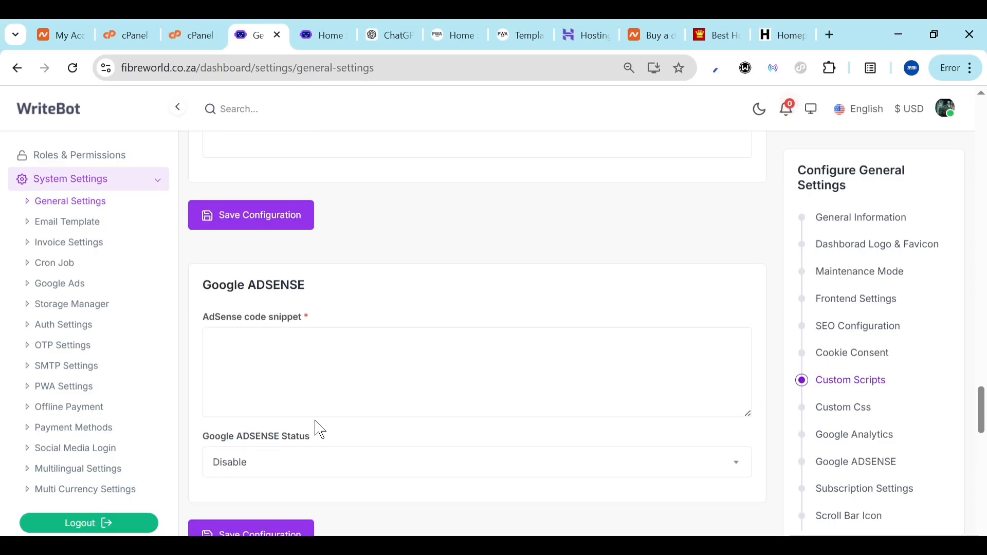
scroll(316, 430, "up", 8)
scroll(320, 430, "up", 1)
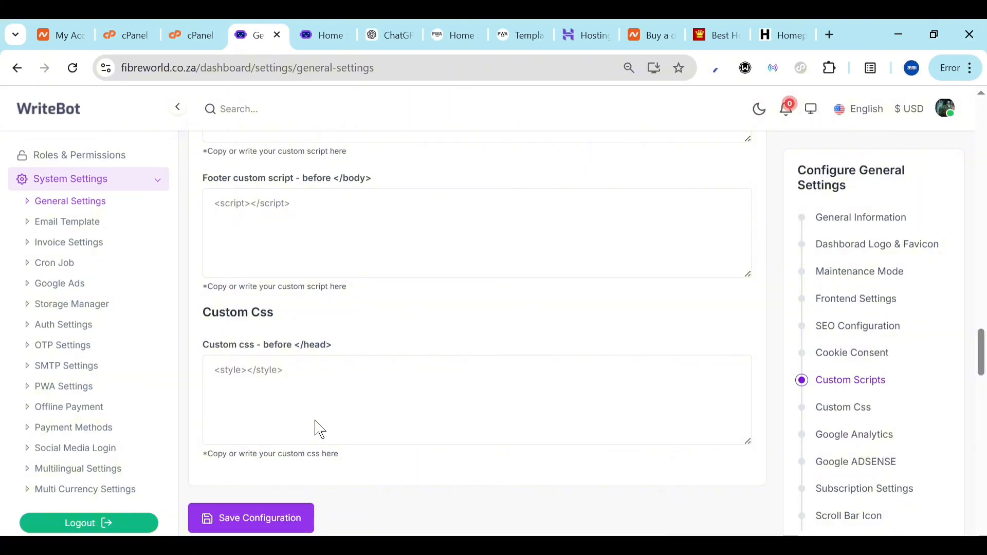
scroll(320, 430, "up", 8)
scroll(320, 430, "up", 12)
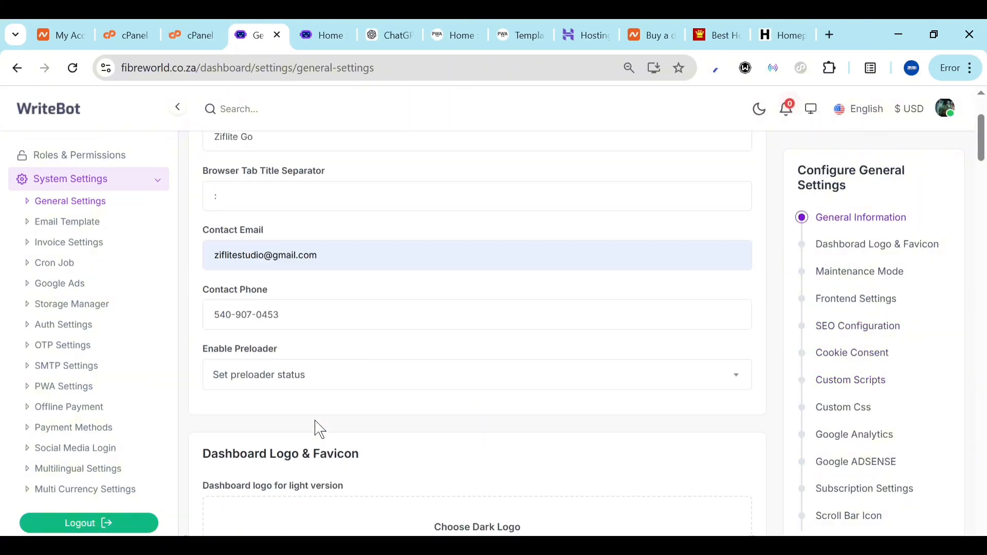
scroll(320, 430, "down", 12)
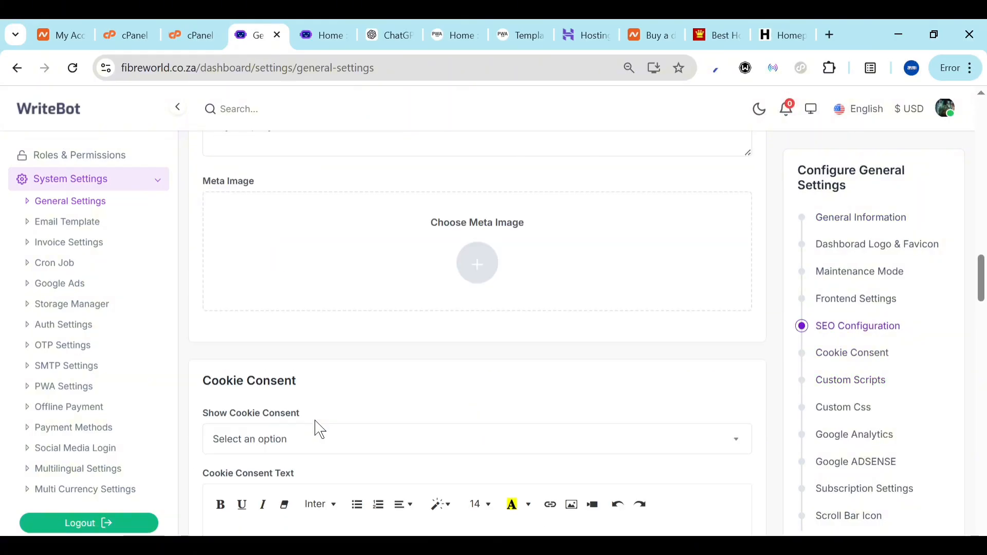
scroll(278, 422, "down", 5)
scroll(273, 420, "down", 1)
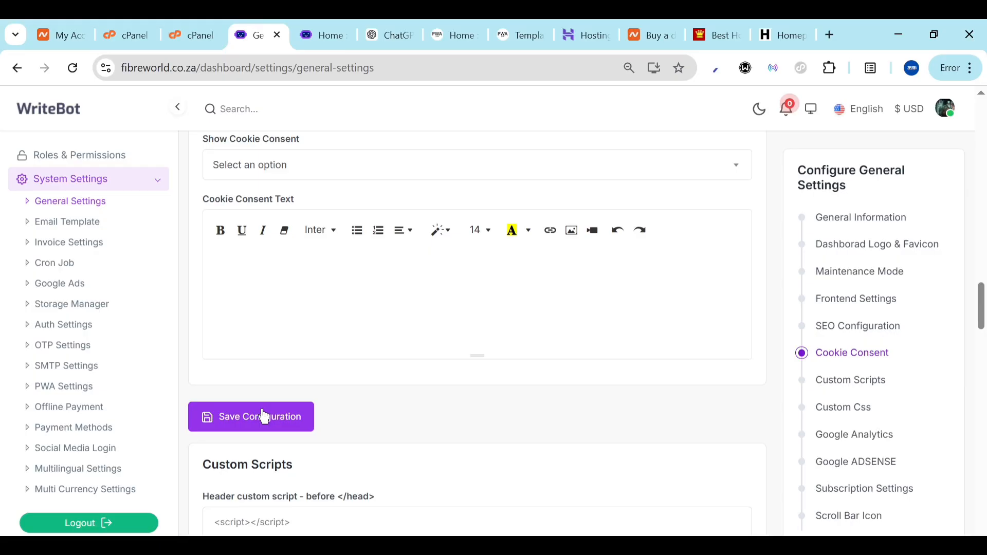
Save the general settings, then sign back in using the Windows PIN autofill
left_click(265, 417)
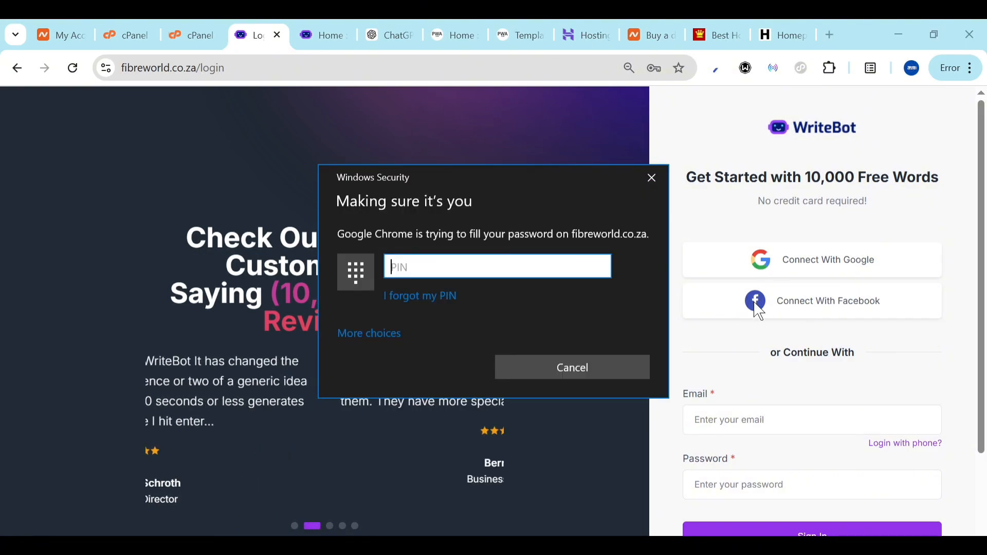
type("•••")
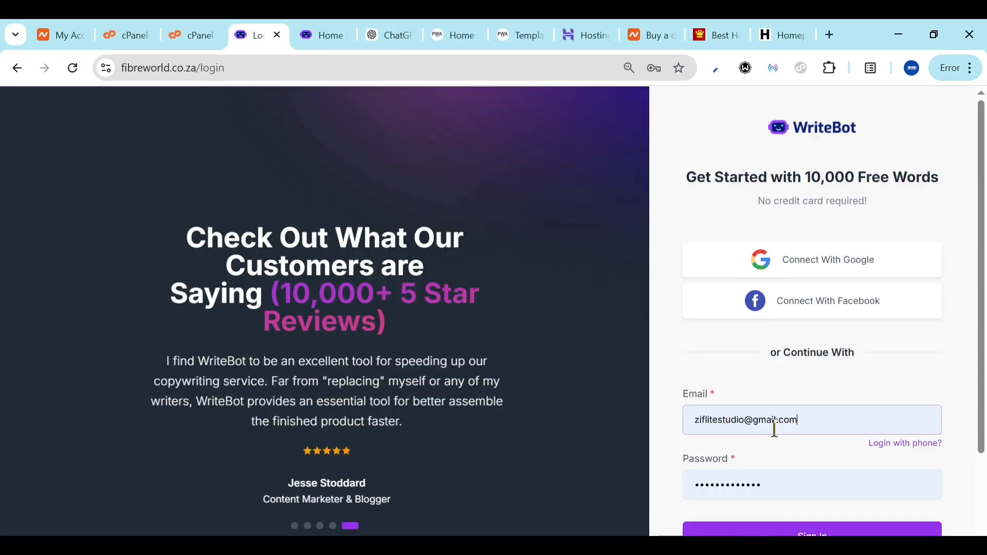
left_click(803, 525)
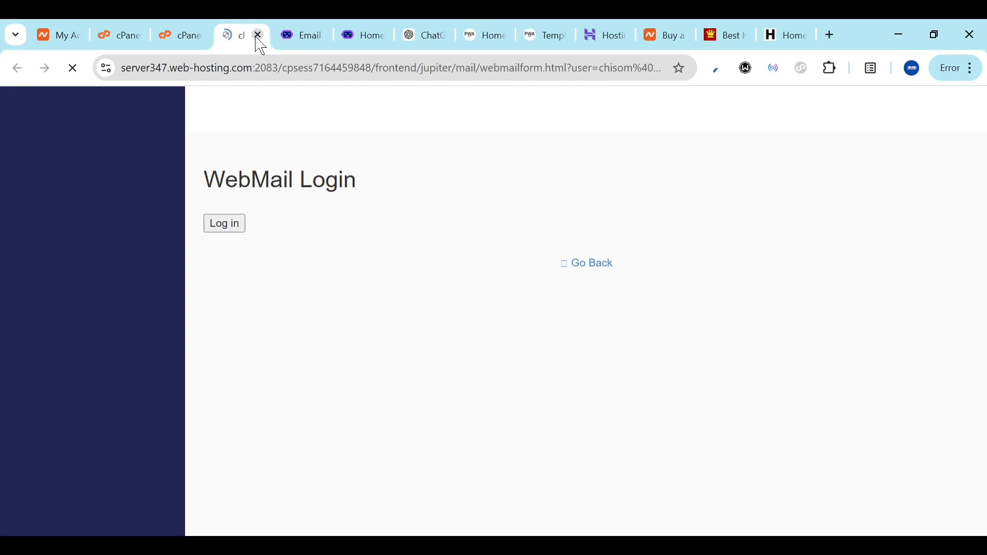
Close the webmail tab, delete the WriteBot logo from the Welcome Email, and open Invoice Settings
left_click(259, 35)
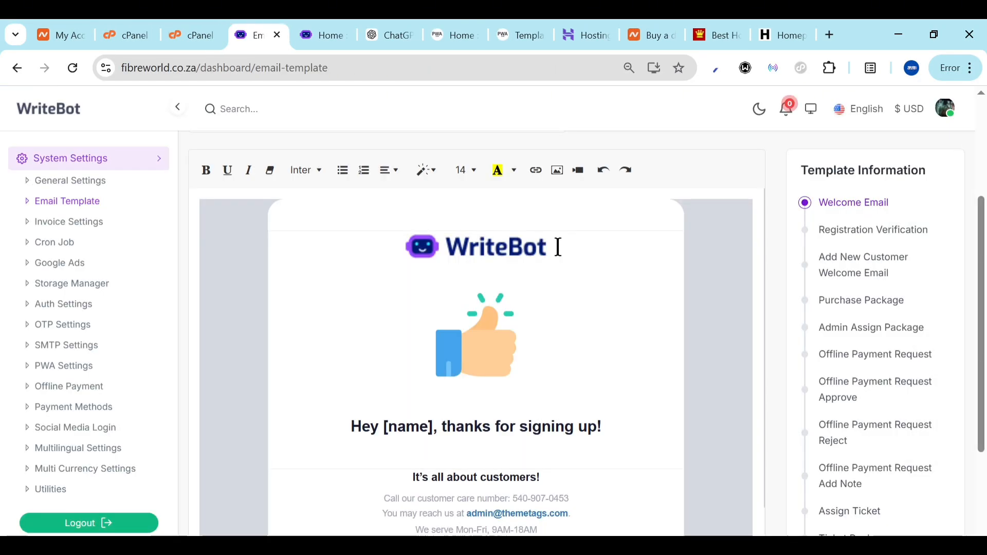
left_click(558, 247)
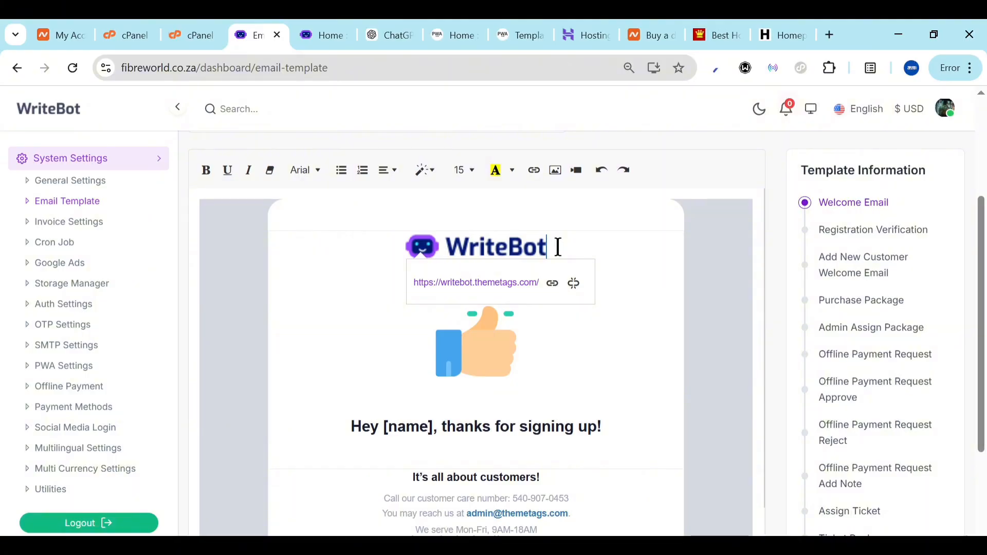
key("BackSpace")
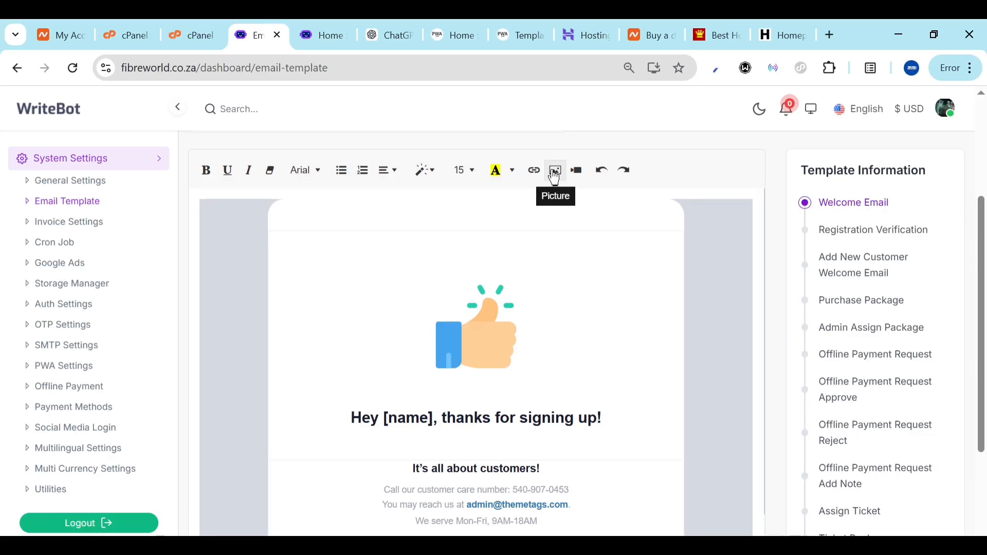
left_click(51, 223)
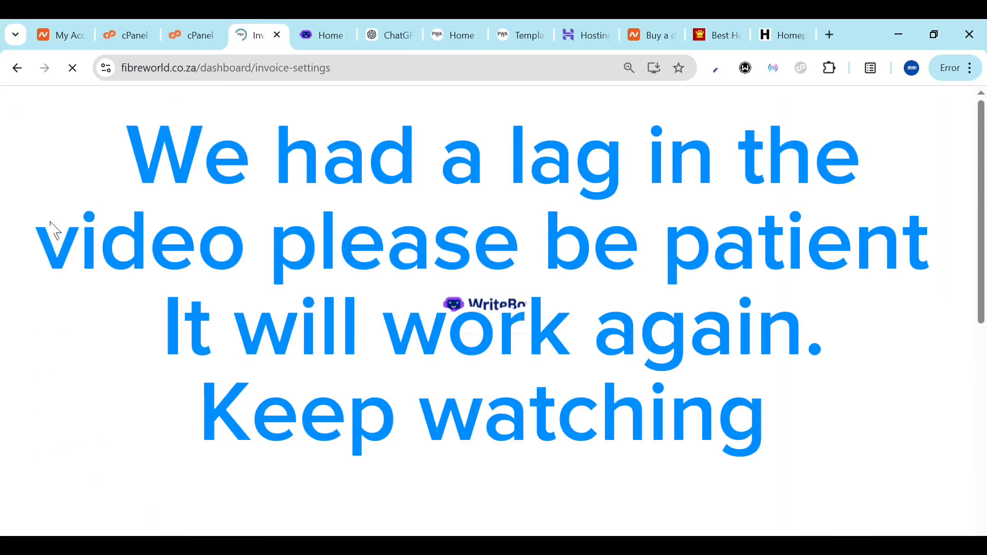
Select 'writebot' in the Invoice Settings Code Prefix field
double_click(221, 248)
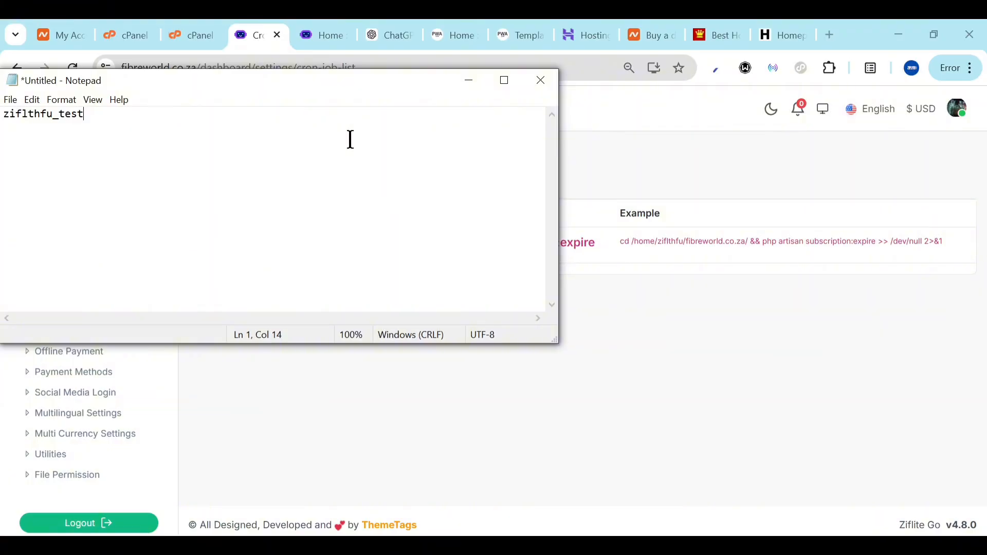
Search cPanel's tools for 'ron' to find Cron Jobs, then return to WriteBot's Cron Job page
left_click(213, 33)
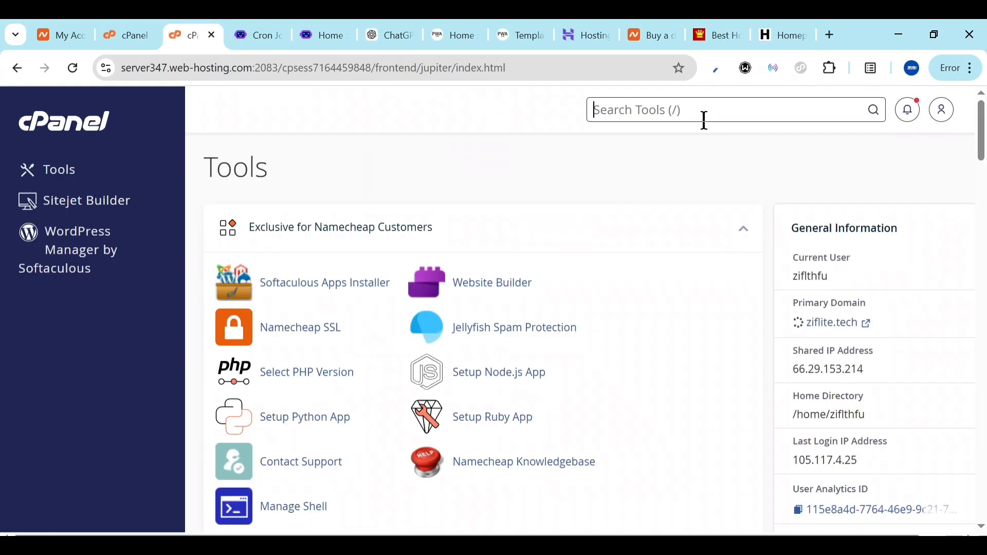
left_click(682, 117)
type("ron")
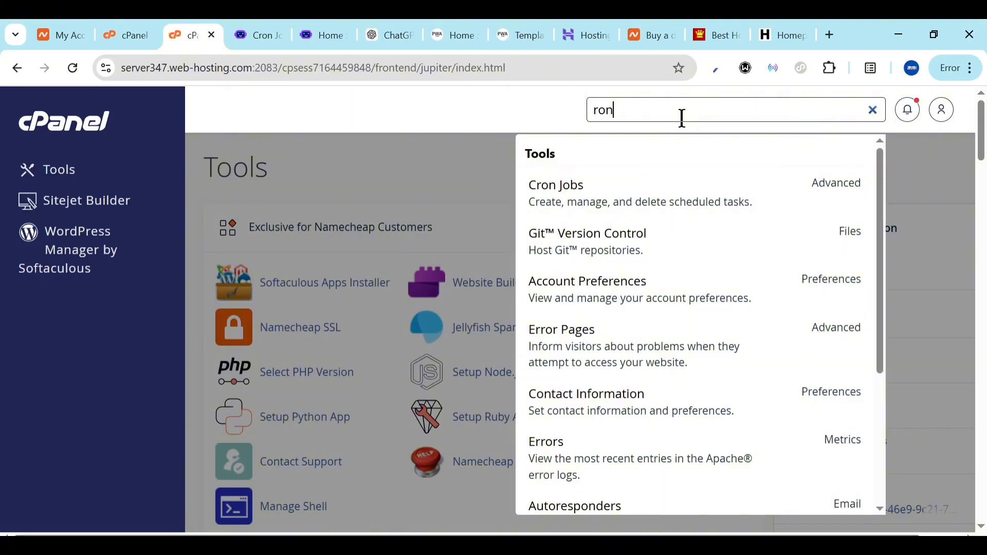
key("ctrl+Tab")
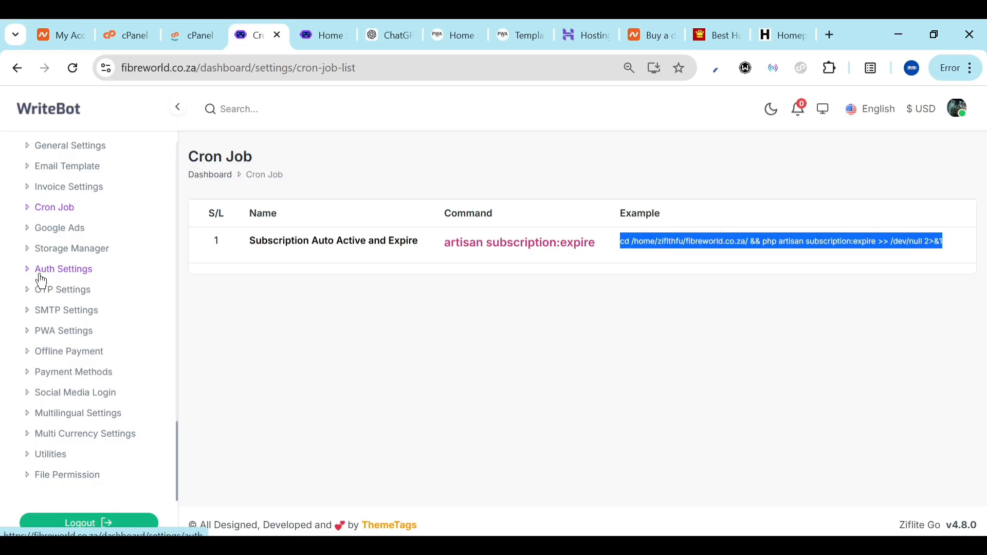
Open WriteBot's SMTP Settings page from the sidebar
left_click(51, 312)
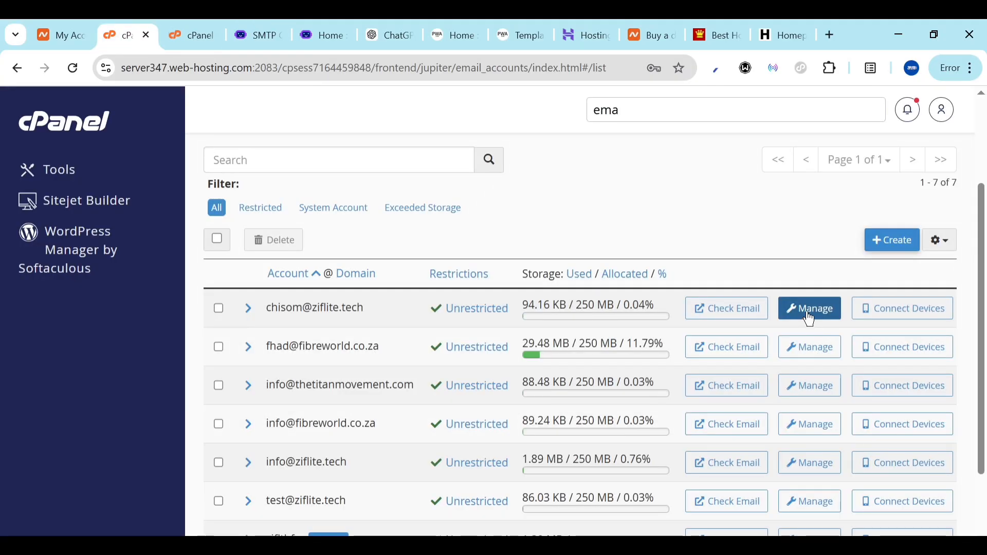
Open the mailbox's webmail via Check Email in cPanel
left_click(727, 309)
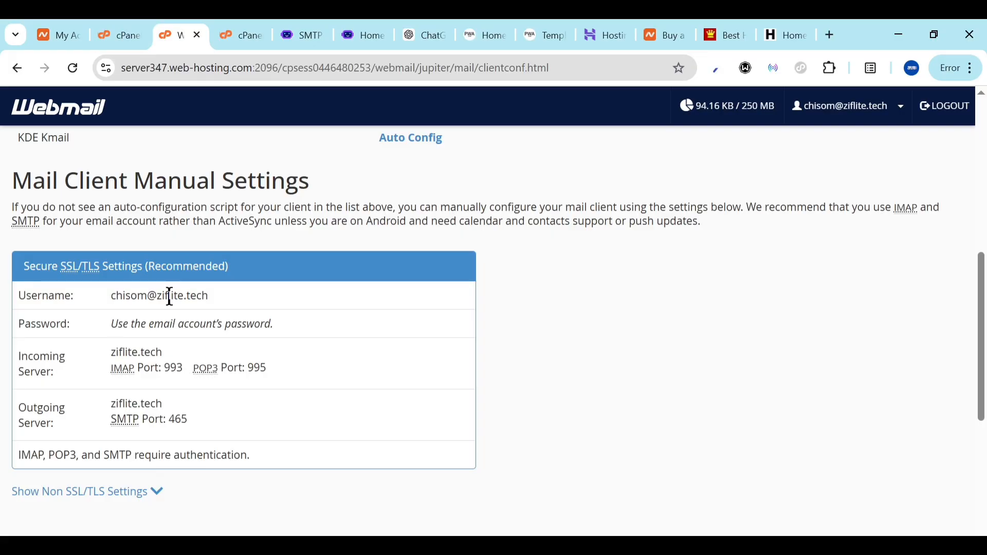
Select the mailbox username and the incoming server host name in Webmail for copying
triple_click(170, 297)
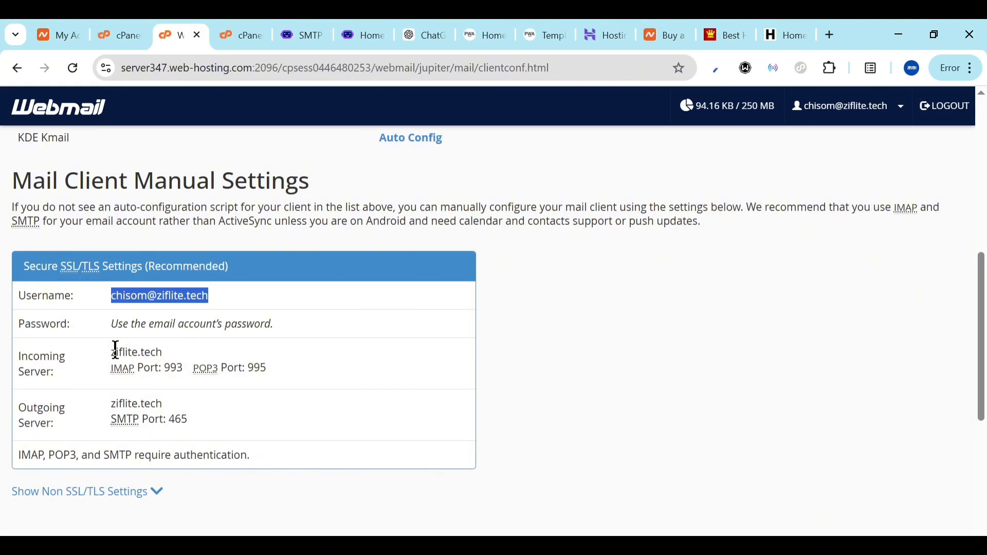
left_click_drag(112, 352, 181, 360)
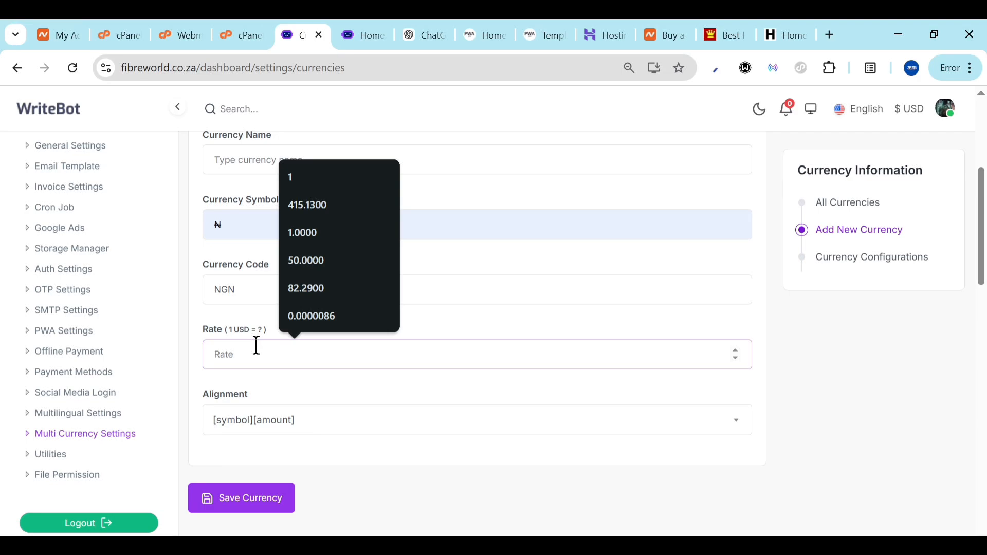
Enter 14 as the exchange rate for the new NGN currency
type("14")
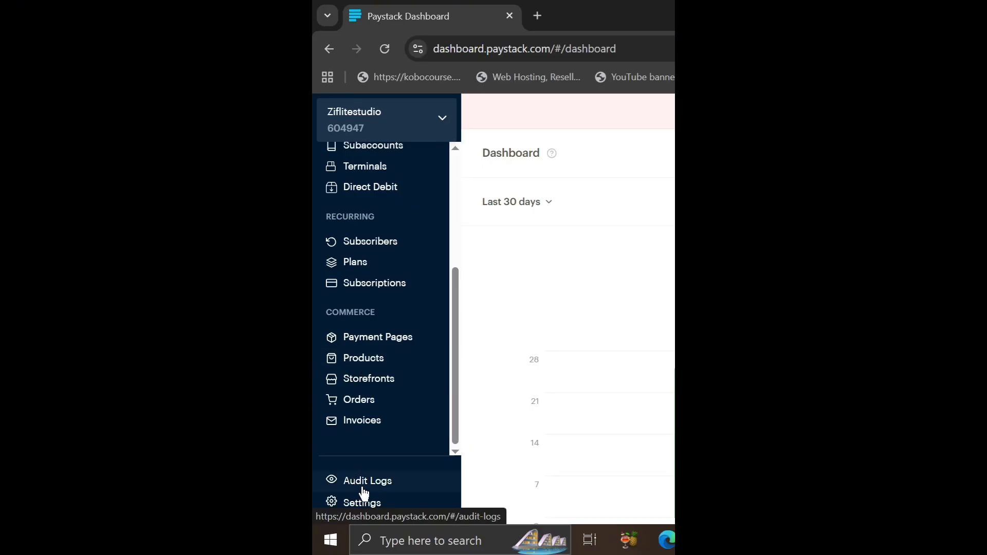
Reveal Paystack's live and test API keys under Settings > API Keys & Webhooks after the password check
left_click(372, 506)
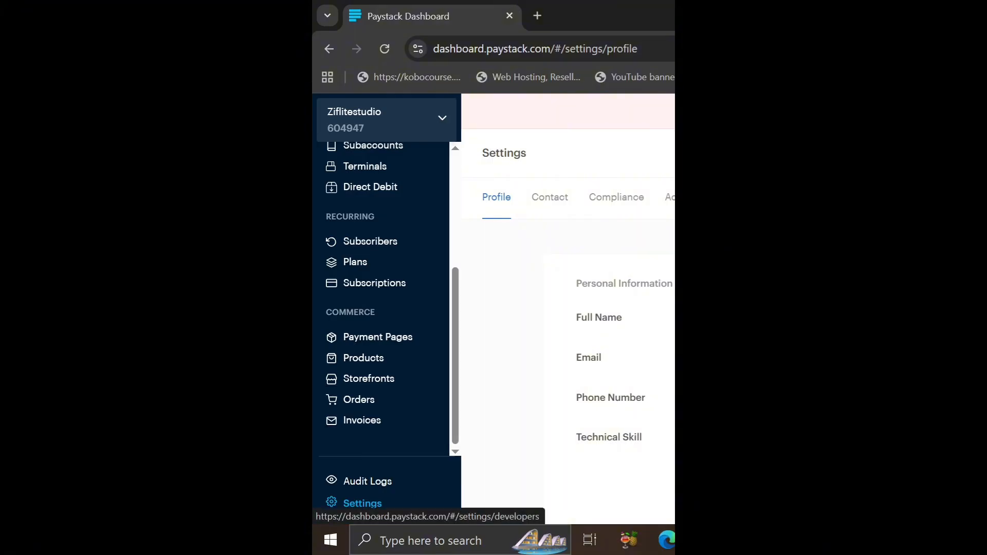
left_click(362, 503)
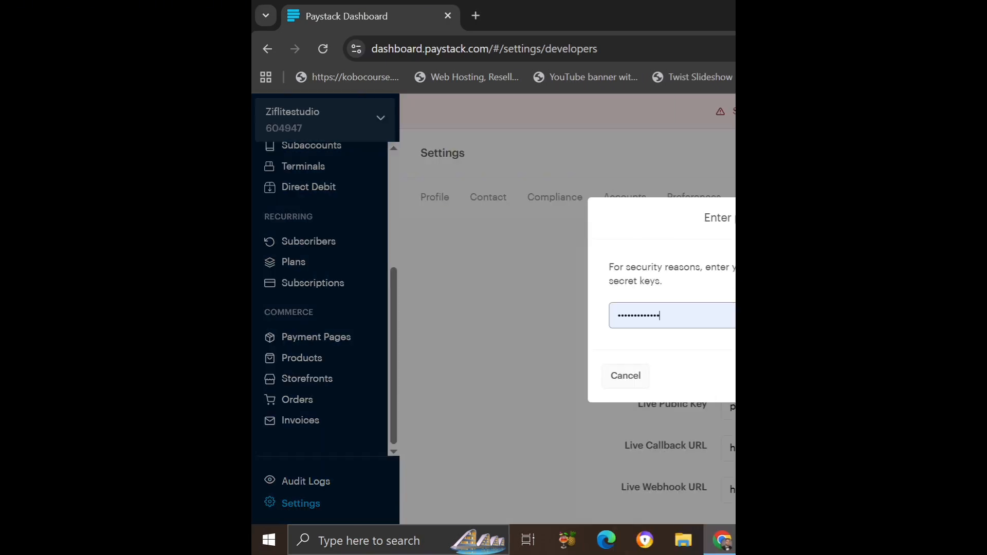
key("Return")
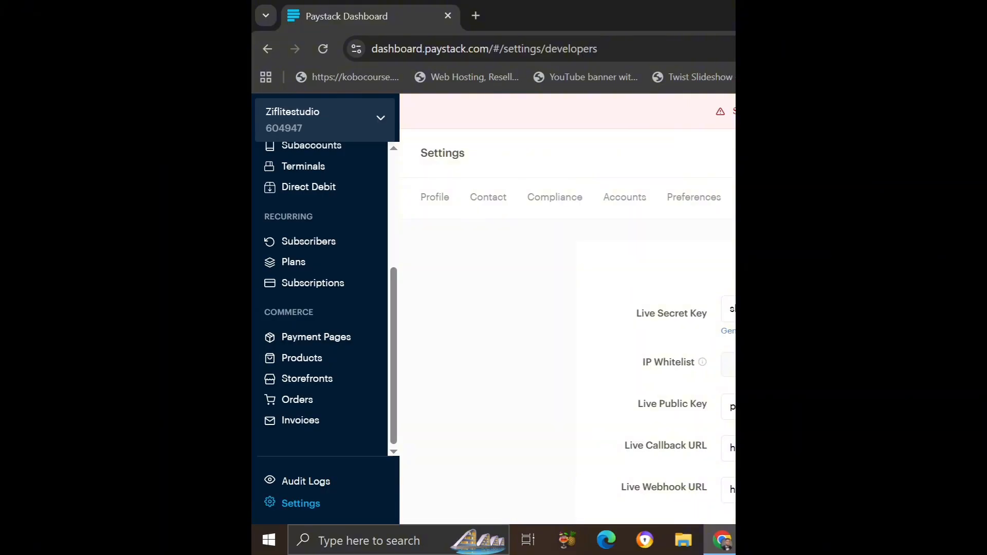
scroll(578, 340, "down", 9)
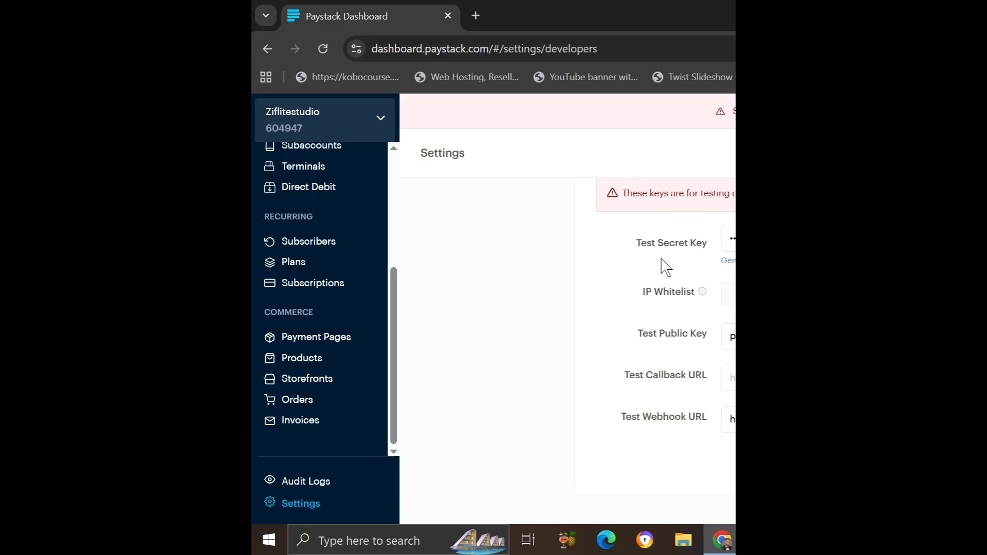
scroll(663, 265, "up", 5)
scroll(663, 264, "up", 3)
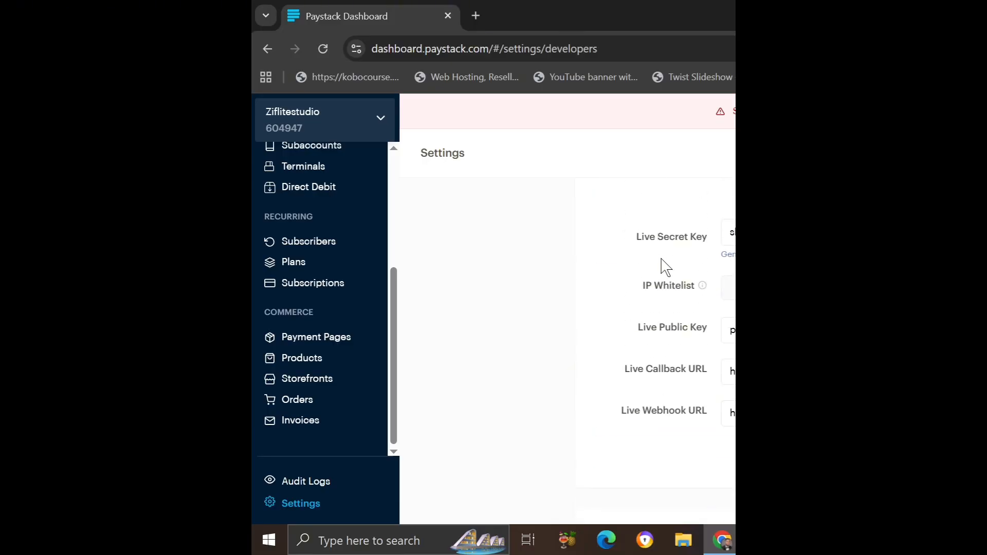
scroll(661, 264, "up", 2)
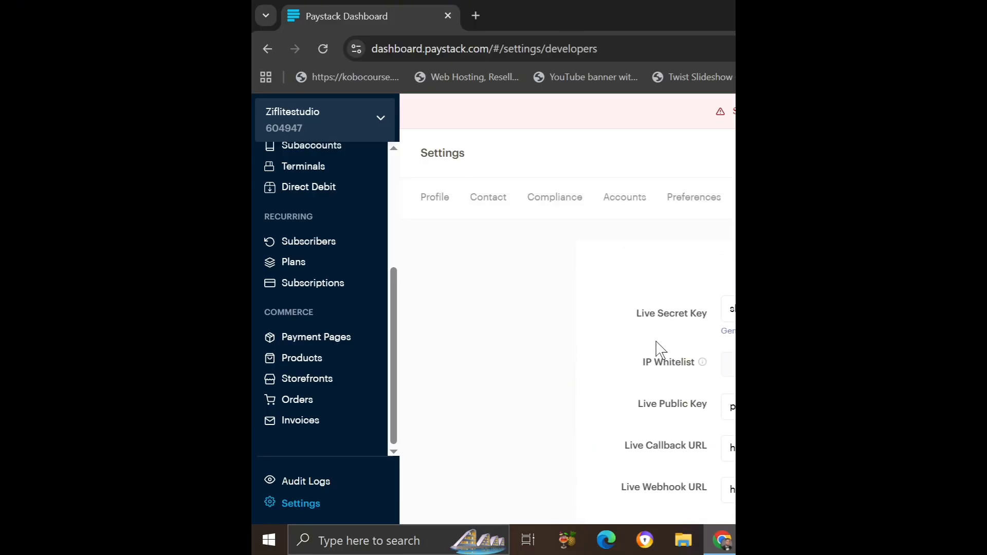
scroll(656, 399, "down", 6)
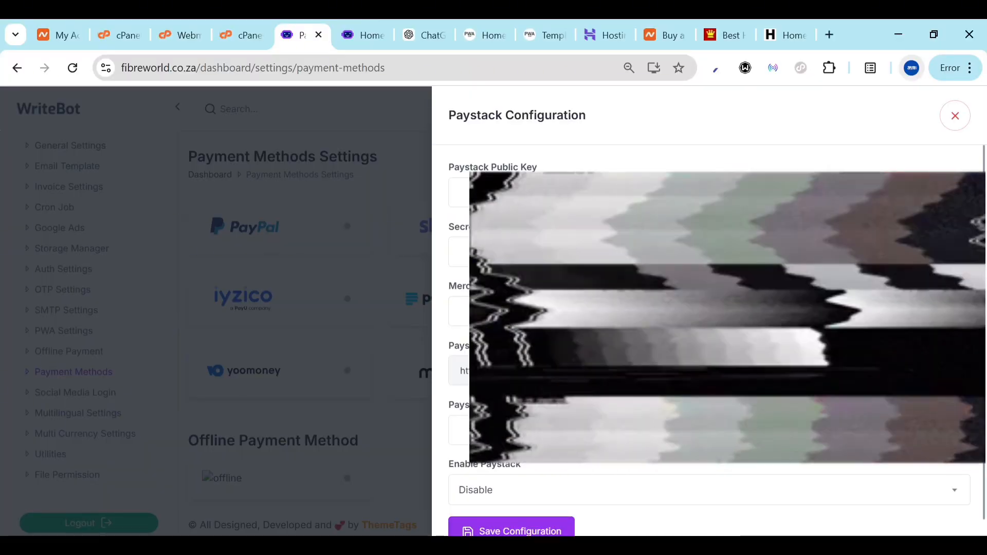
Copy Paystack's Test Public Key back into WriteBot's Paystack configuration
left_click(545, 252)
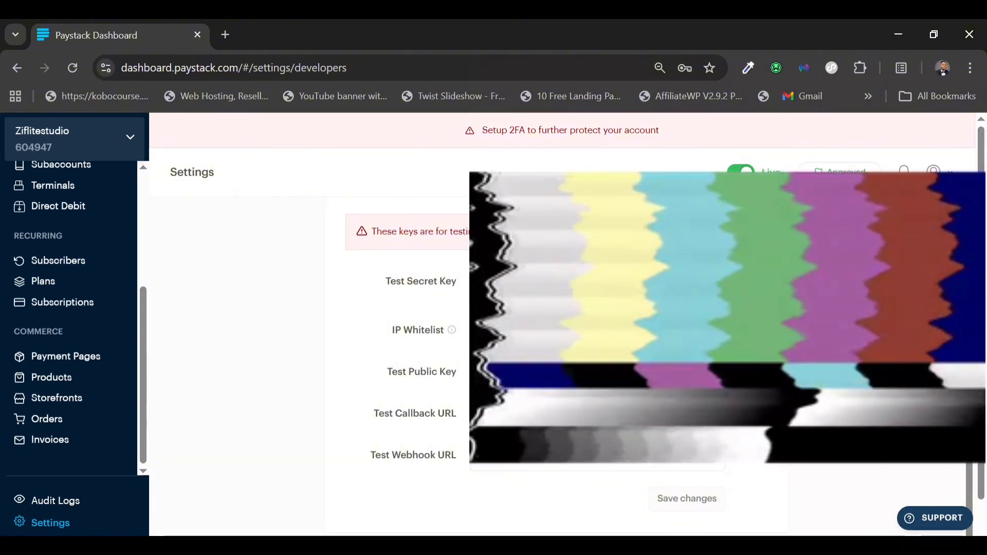
left_click(712, 372)
mouse_move(511, 546)
left_click(509, 494)
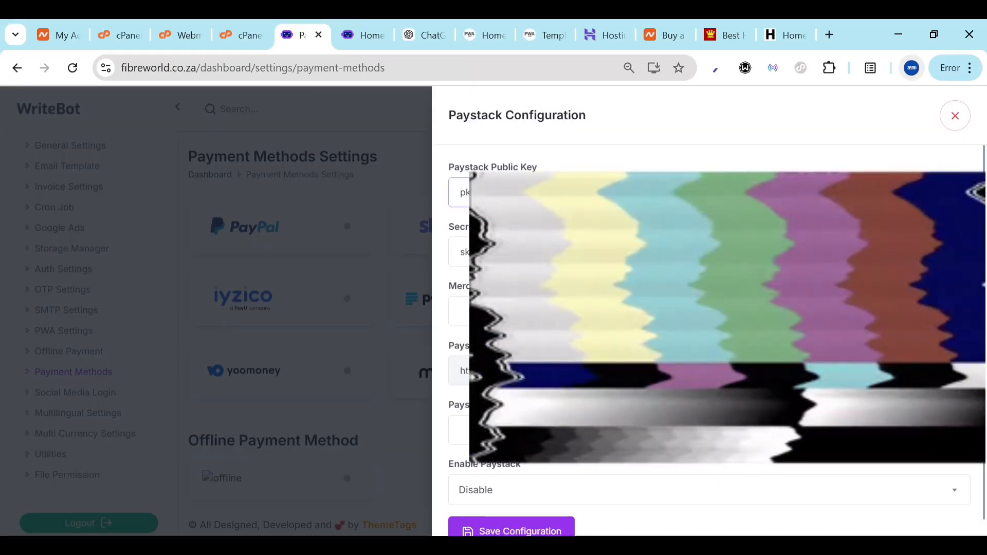
Fill in the merchant email, choose NGN currency, set Paystack to Enable and save
left_click(617, 311)
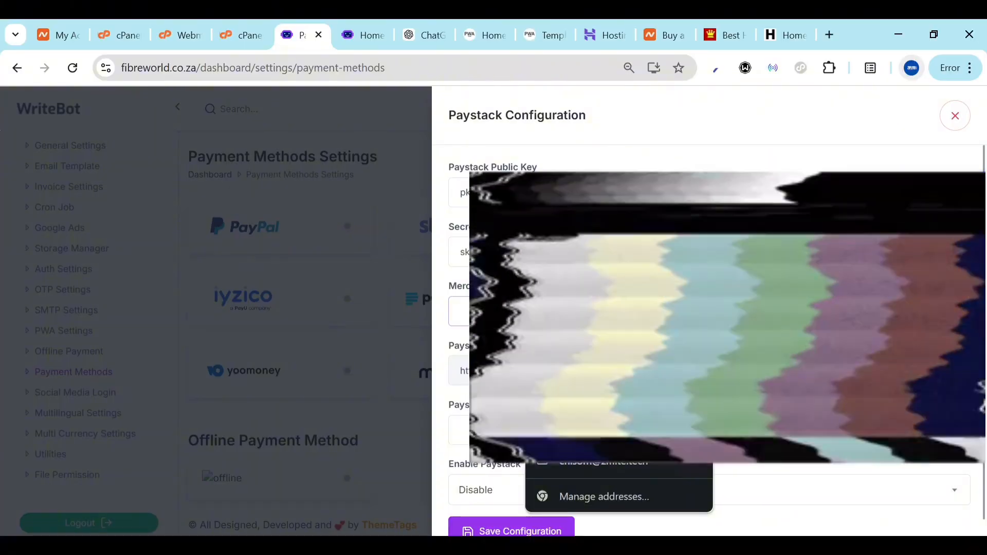
left_click(607, 378)
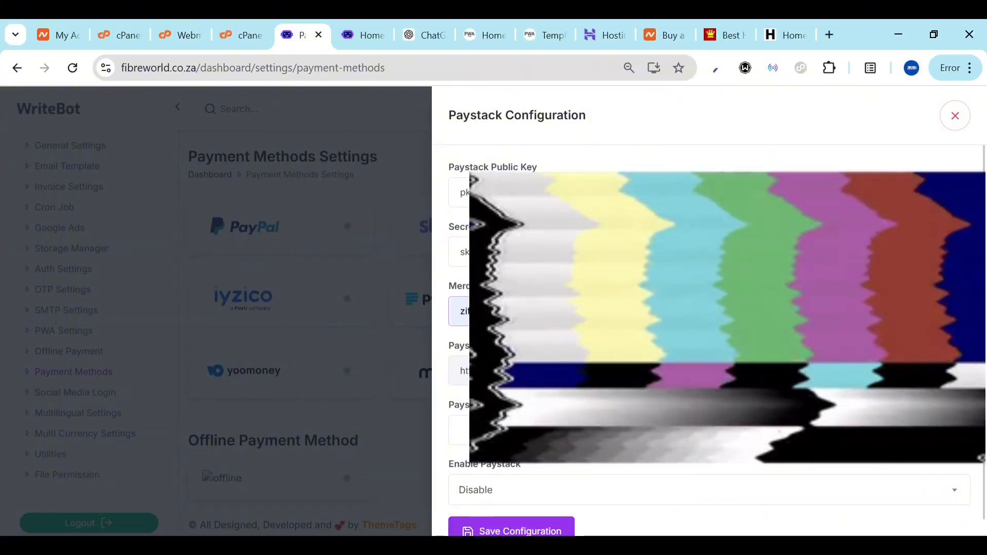
left_click(586, 431)
left_click(545, 467)
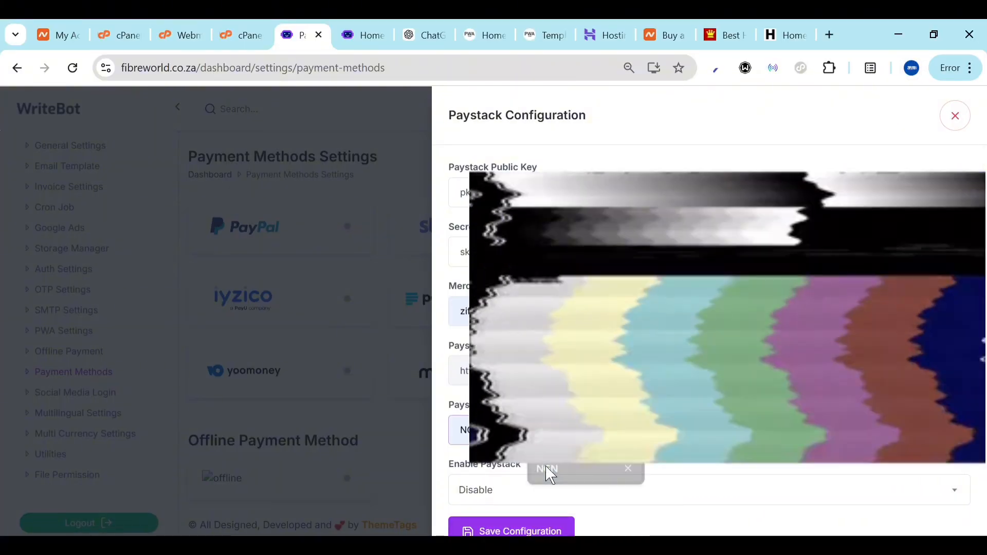
scroll(545, 465, "down", 1)
left_click(552, 465)
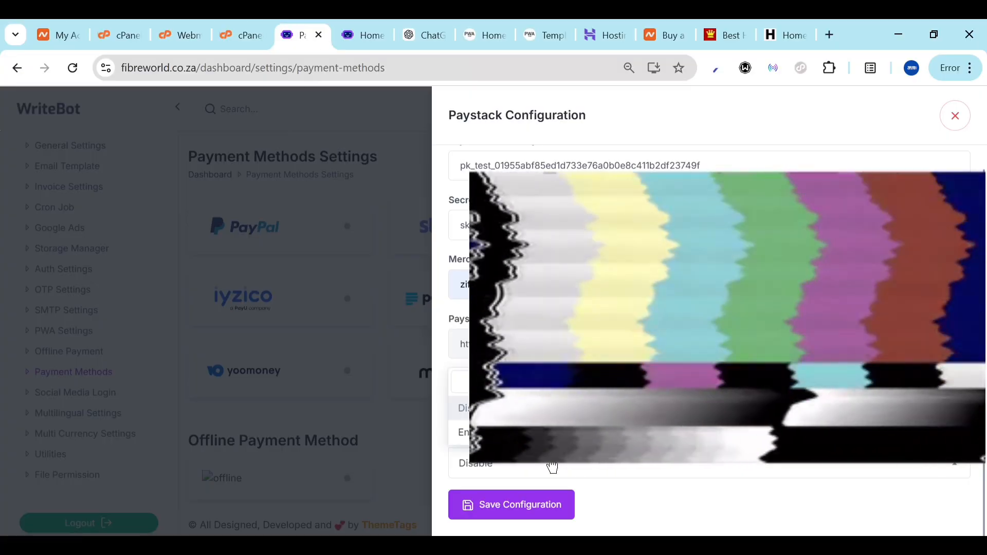
left_click(515, 435)
left_click(520, 512)
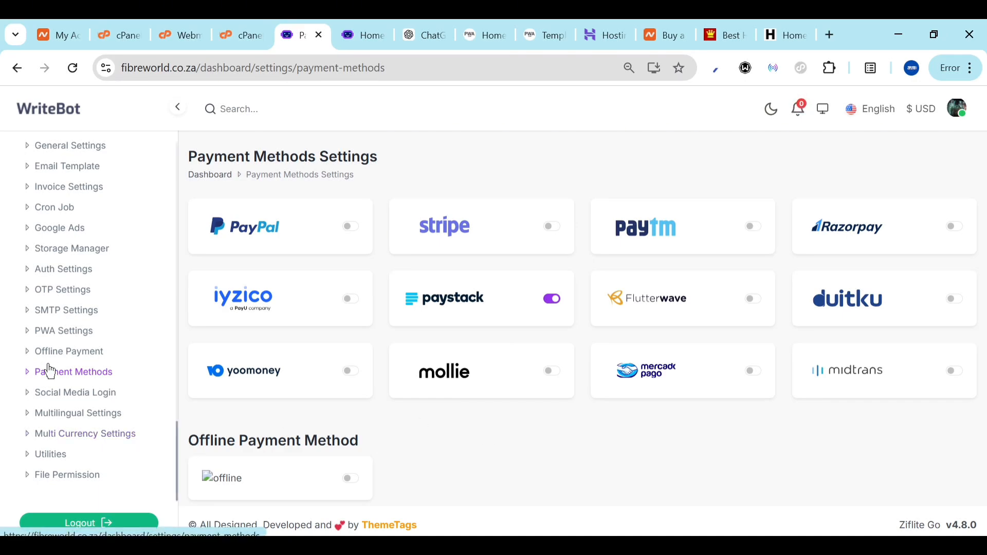
Scroll the sidebar down to Manage Settings and open AI Settings
scroll(49, 370, "up", 10)
scroll(50, 370, "up", 2)
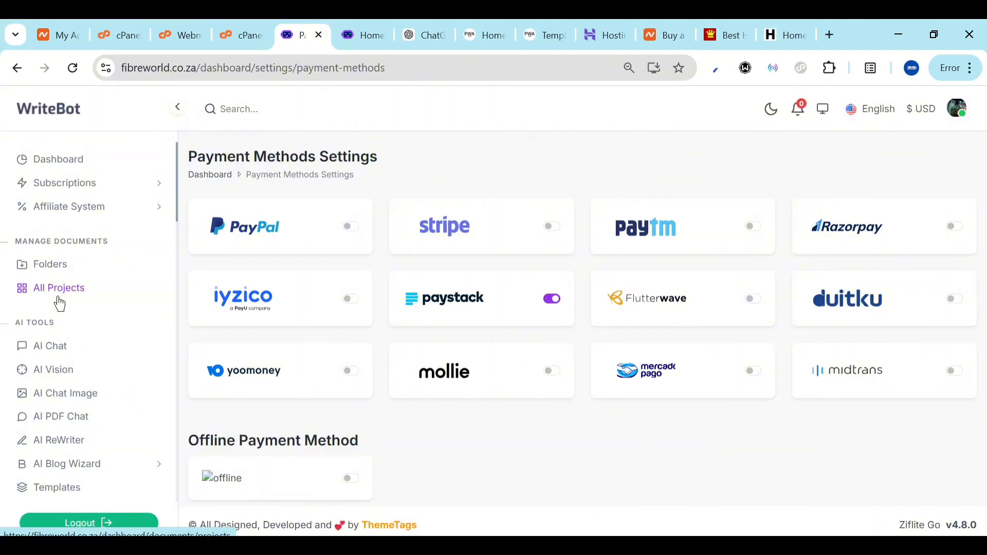
scroll(55, 399, "down", 4)
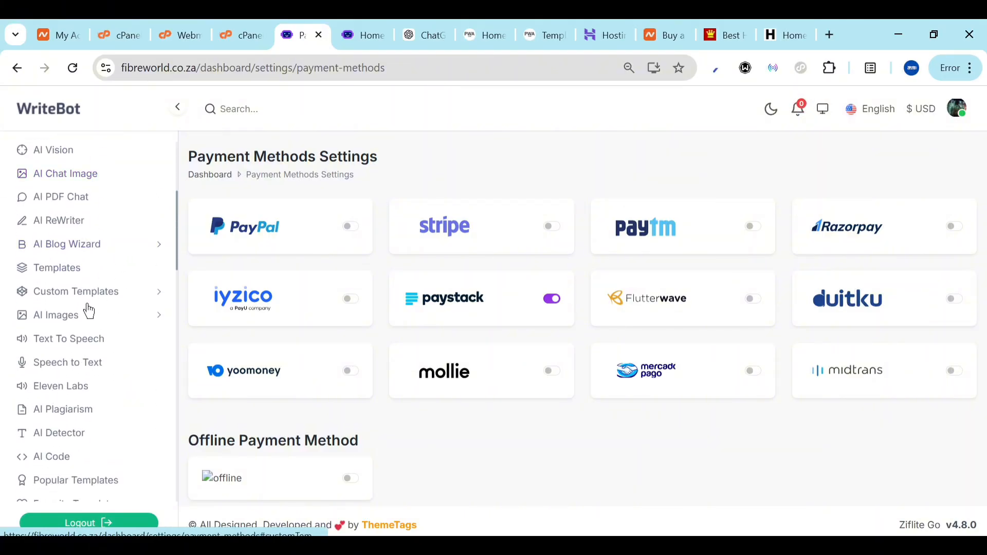
scroll(87, 363, "down", 4)
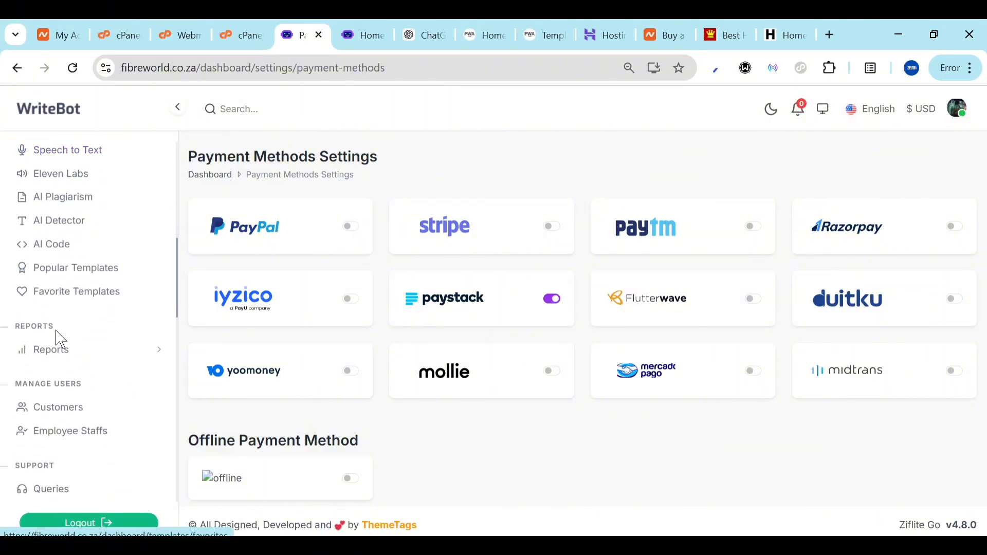
scroll(61, 339, "down", 4)
left_click(53, 254)
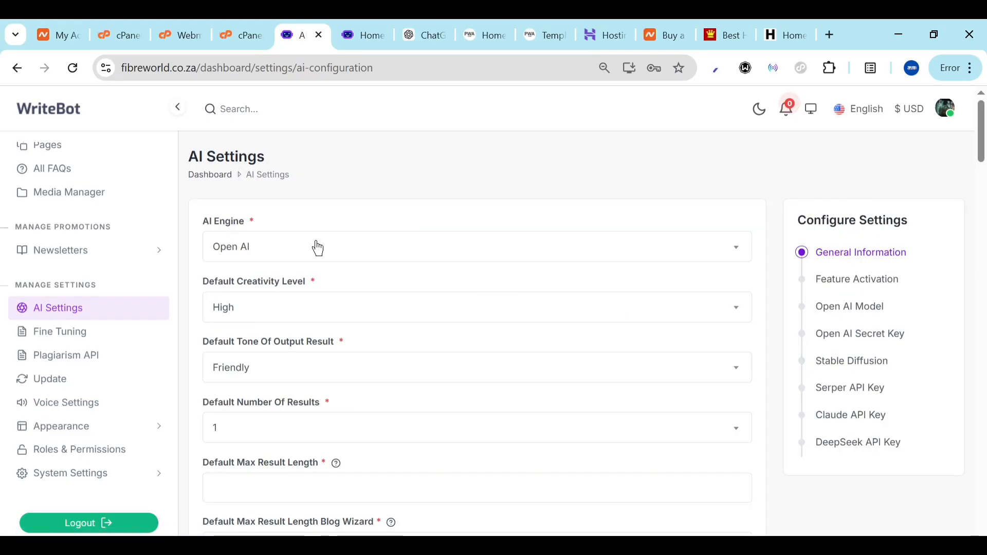
Pick DeepSeek AI as the AI Engine, leaving creativity at High and tone Friendly
left_click(319, 249)
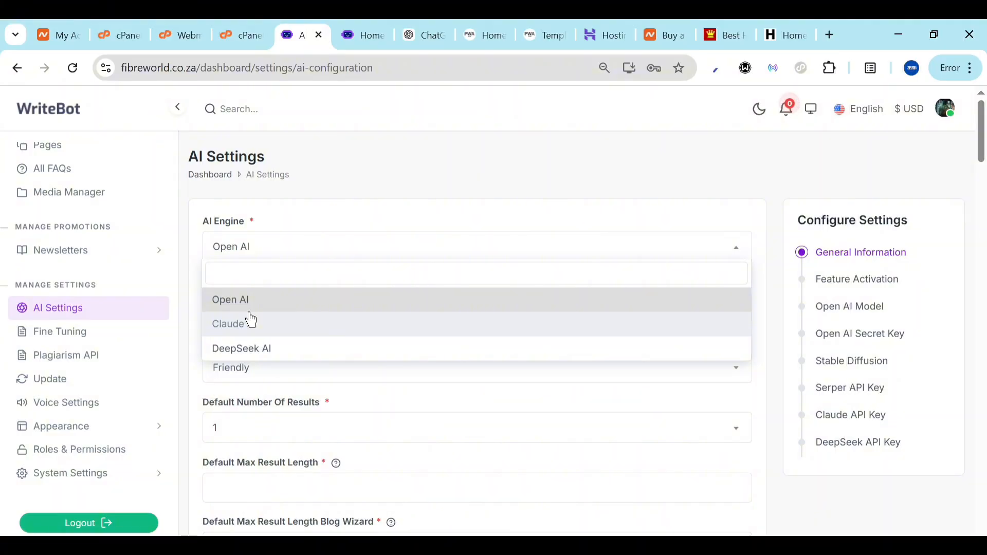
left_click(263, 354)
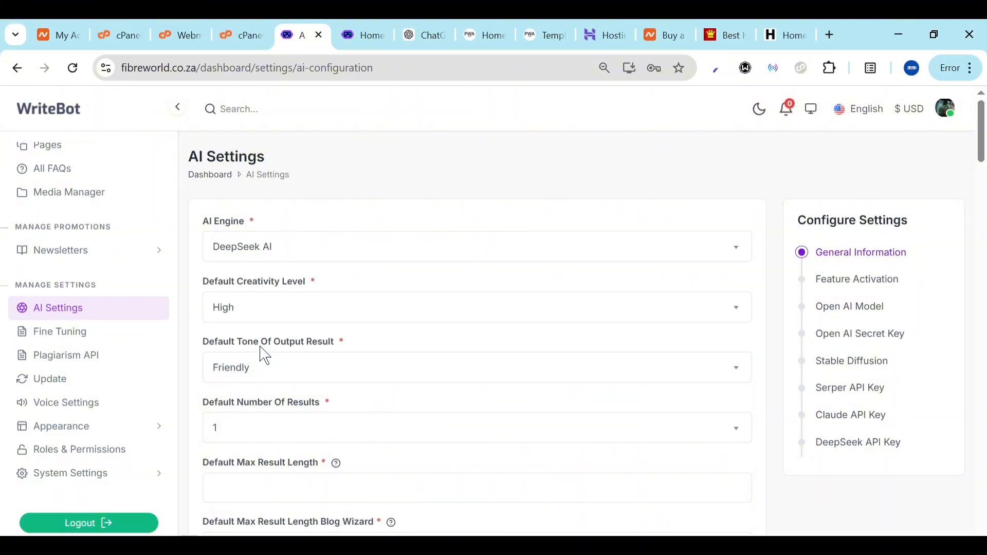
left_click(347, 312)
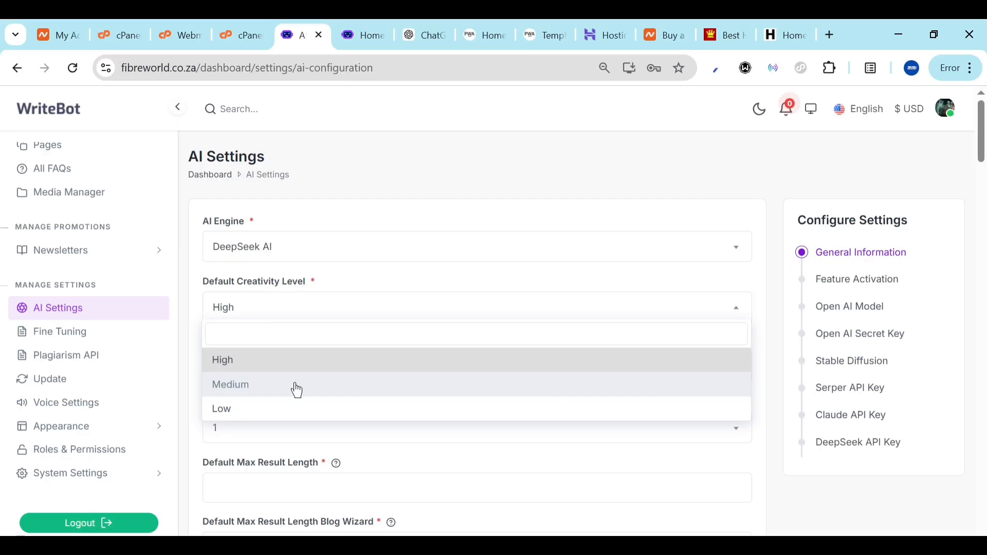
left_click(288, 320)
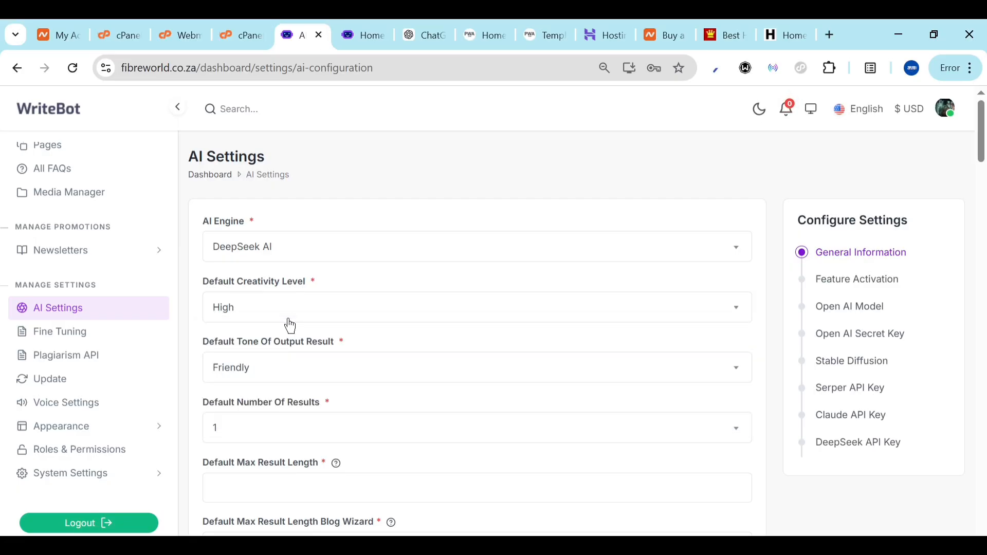
left_click(295, 372)
left_click(295, 373)
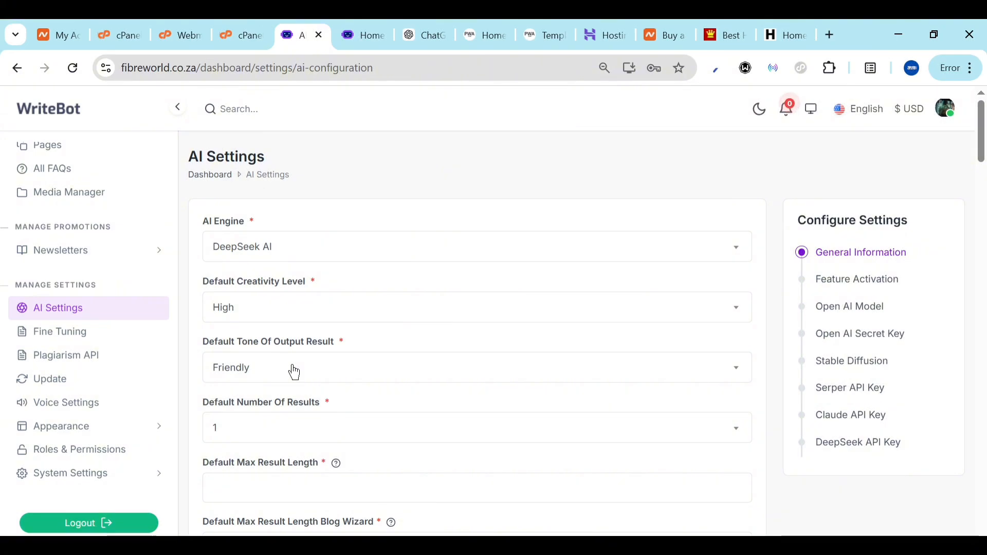
Enter 40 as the default max result length and 400 as the Blog Wizard max result length
scroll(294, 371, "down", 4)
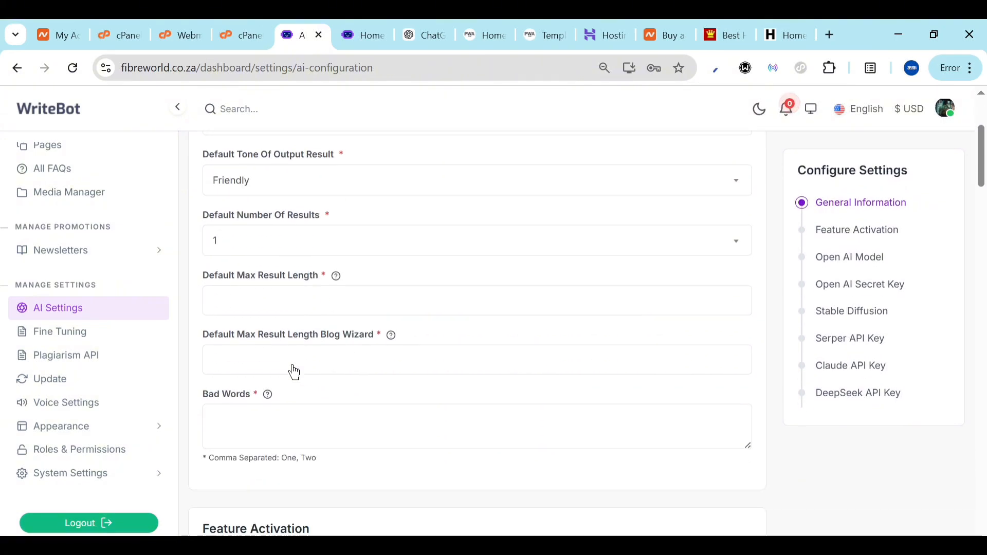
left_click(281, 291)
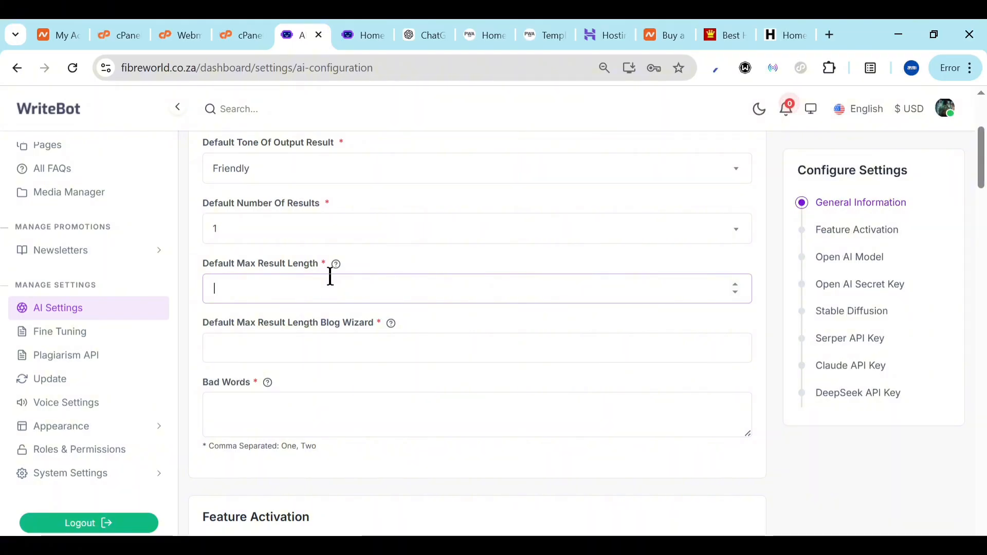
mouse_move(337, 265)
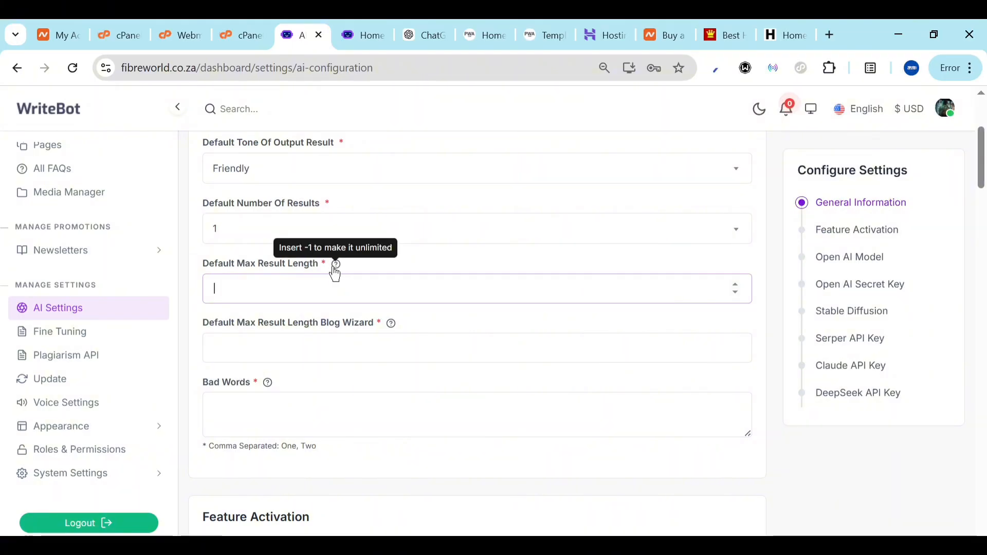
left_click(334, 300)
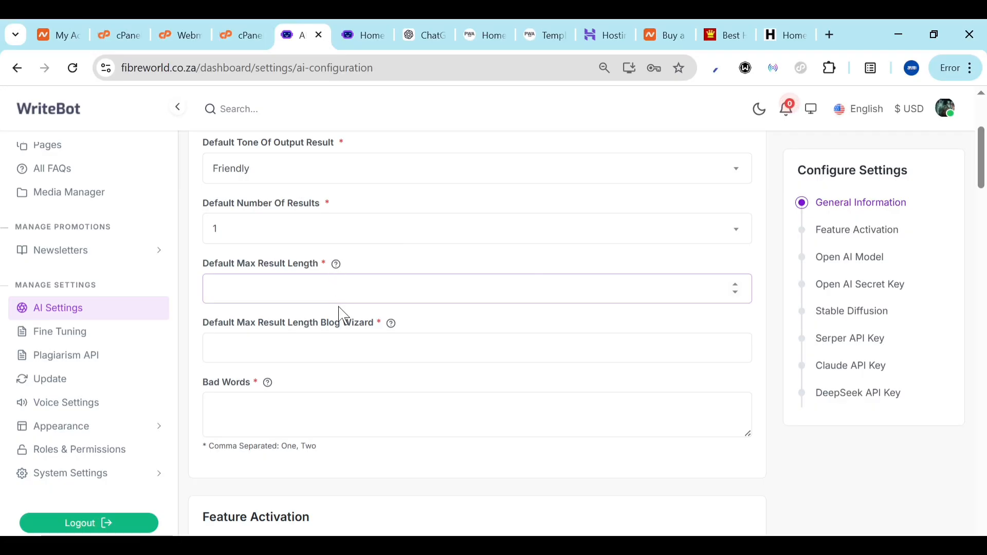
type("40")
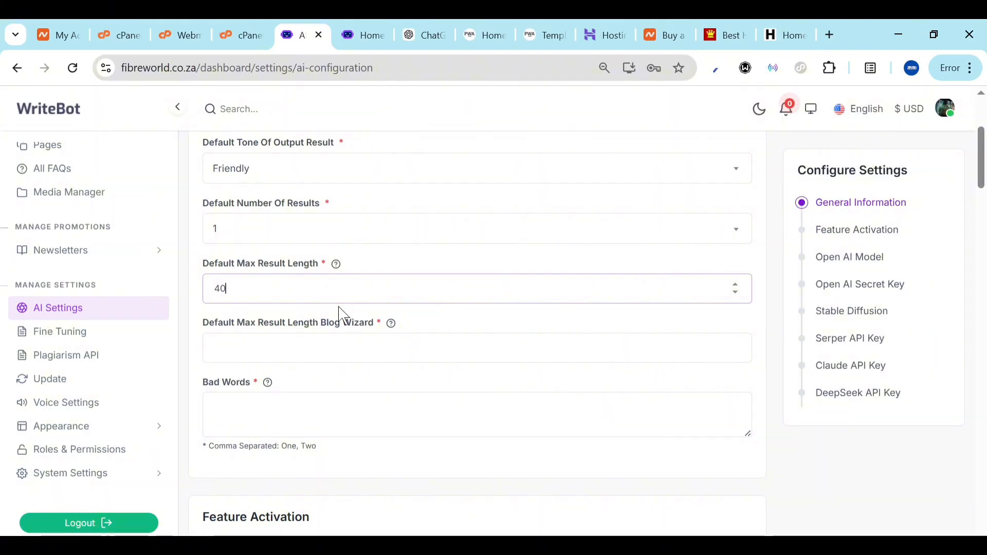
left_click(314, 339)
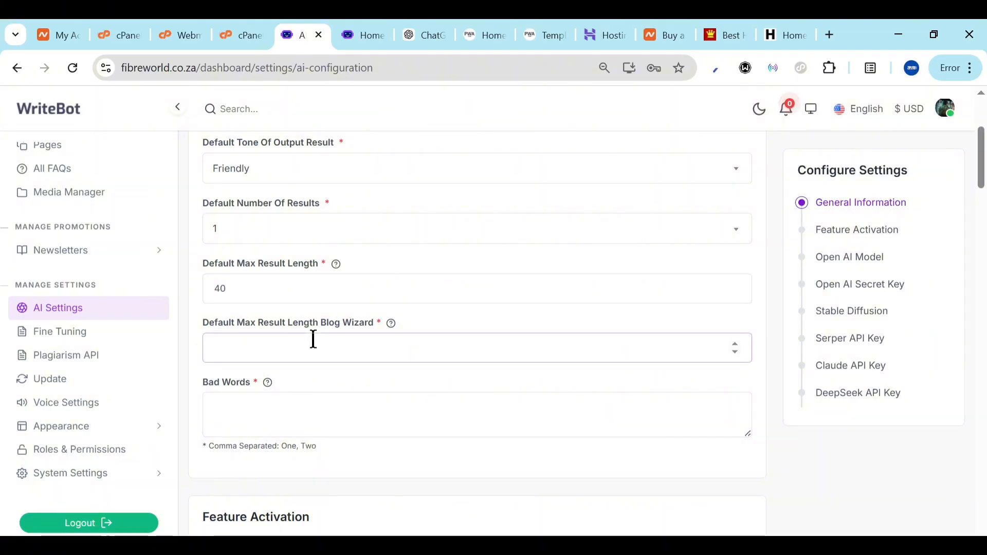
type("400")
Clear the 40 from the default max result length and reselect the field to replace it
left_click(285, 401)
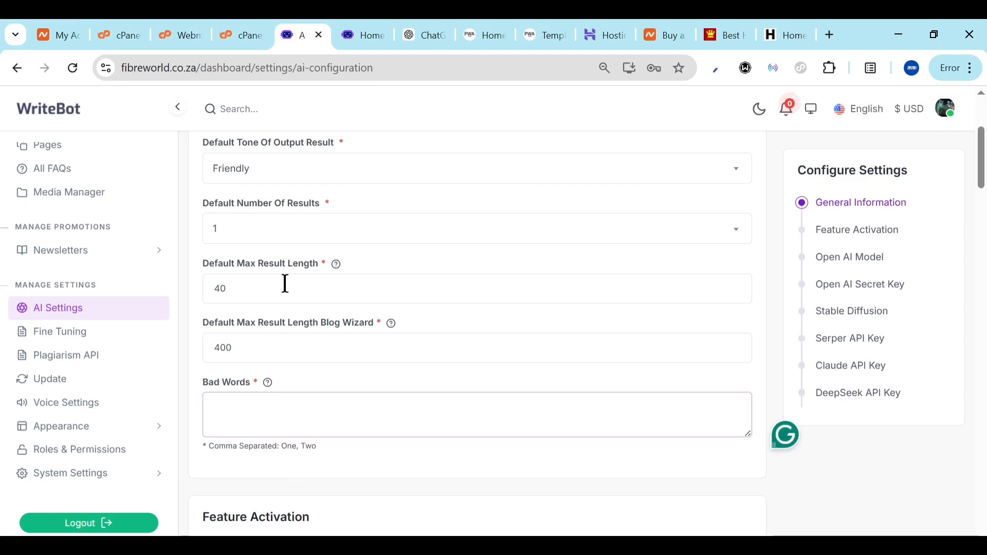
left_click(236, 296)
key("ctrl+a")
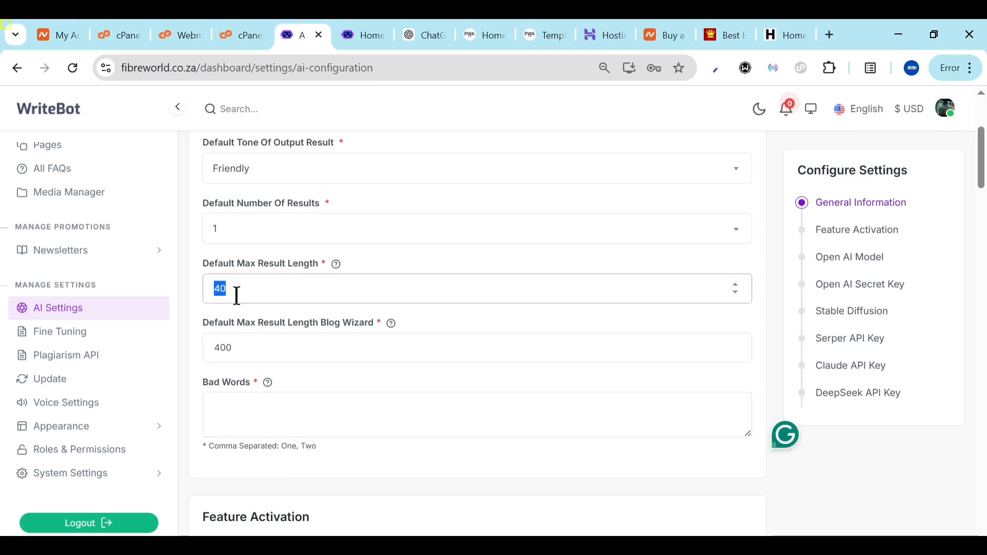
key("BackSpace")
type("2")
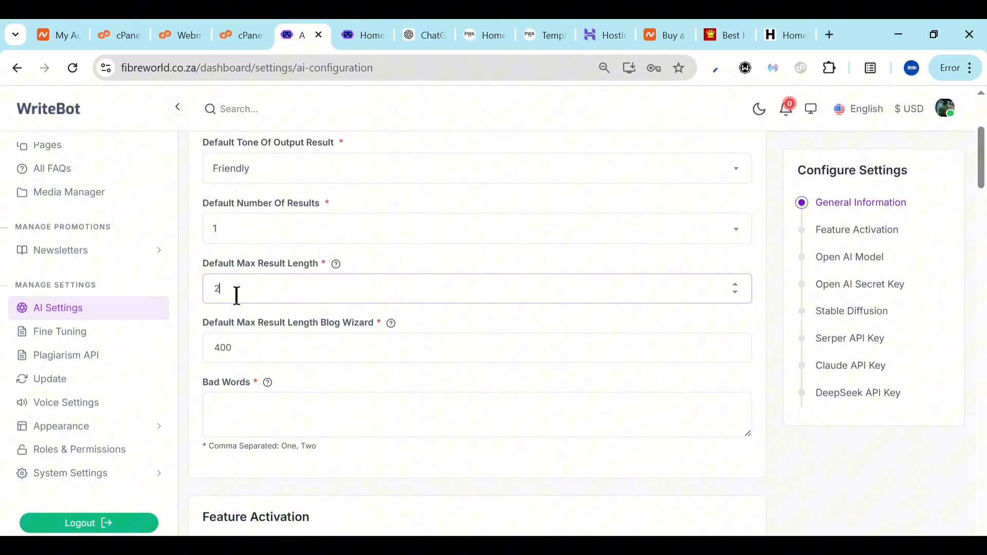
left_click(197, 348)
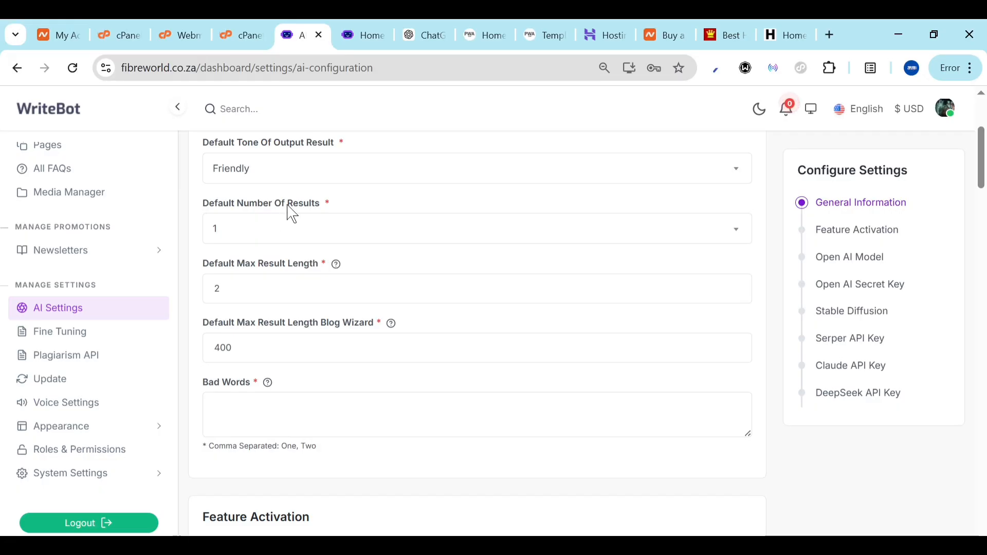
double_click(248, 280)
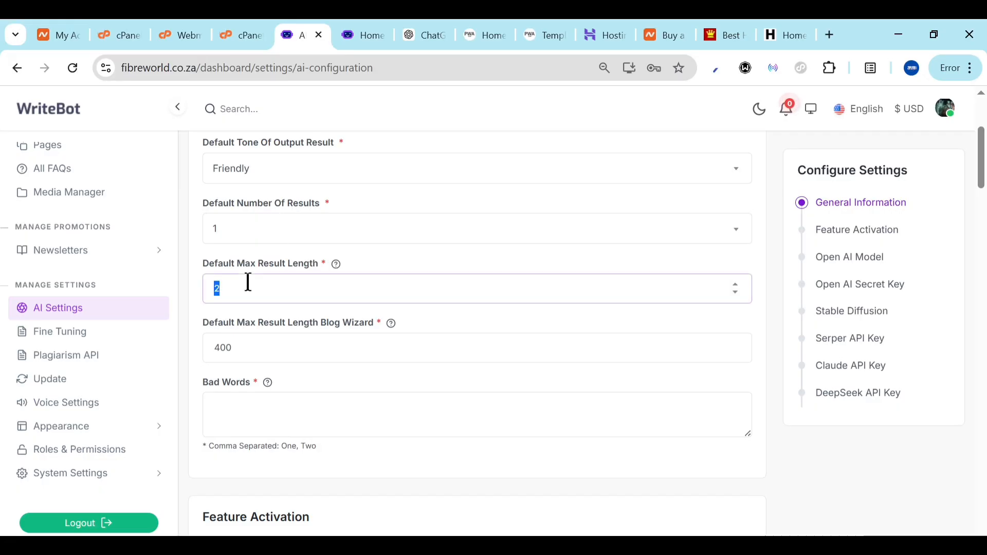
Set the default max result length to 400
type("400")
scroll(210, 430, "down", 2)
scroll(255, 221, "down", 6)
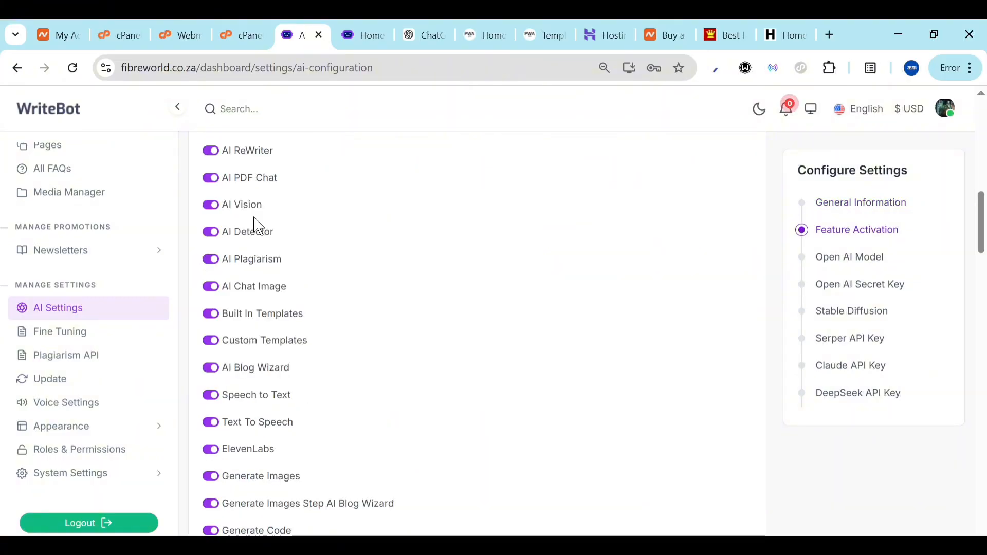
scroll(255, 223, "up", 3)
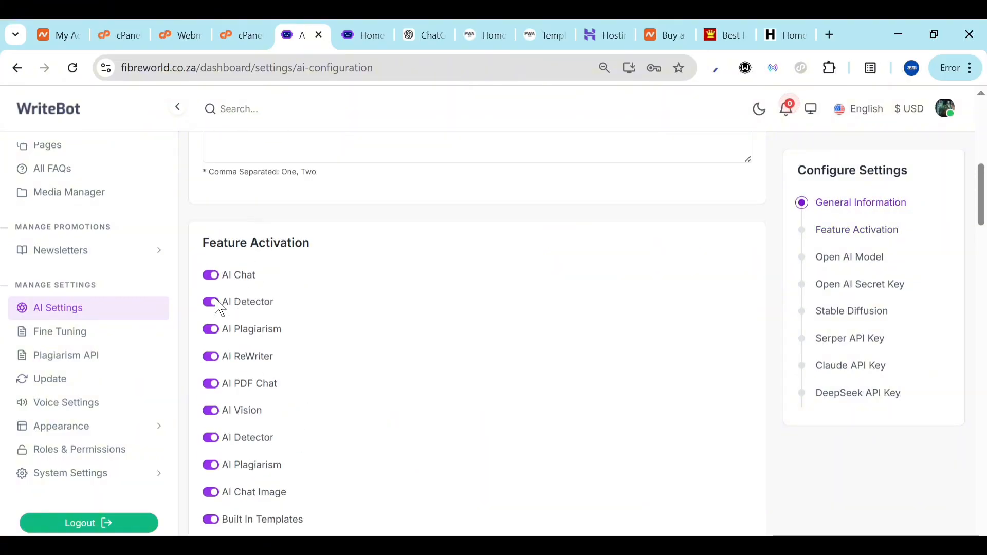
scroll(237, 515, "down", 1)
scroll(235, 515, "down", 8)
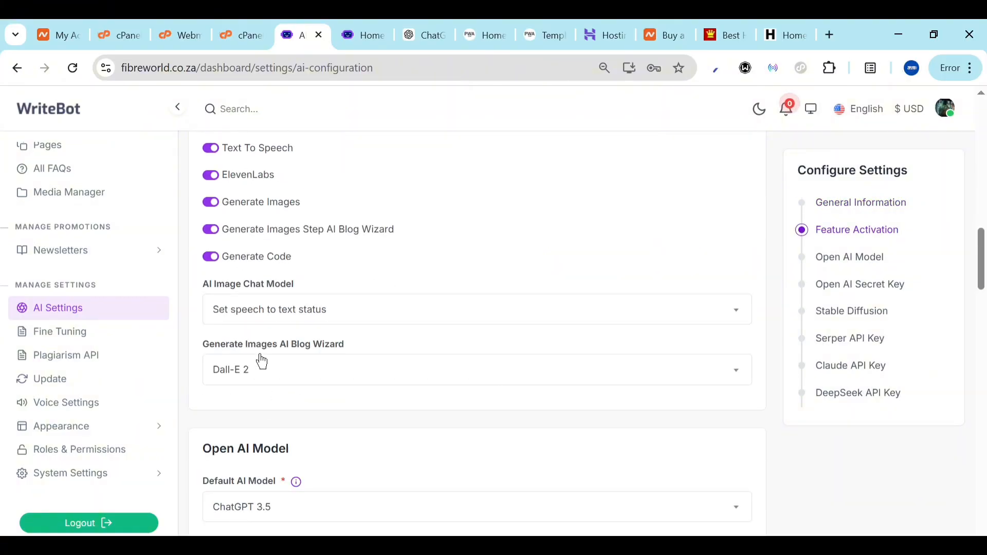
scroll(253, 362, "up", 3)
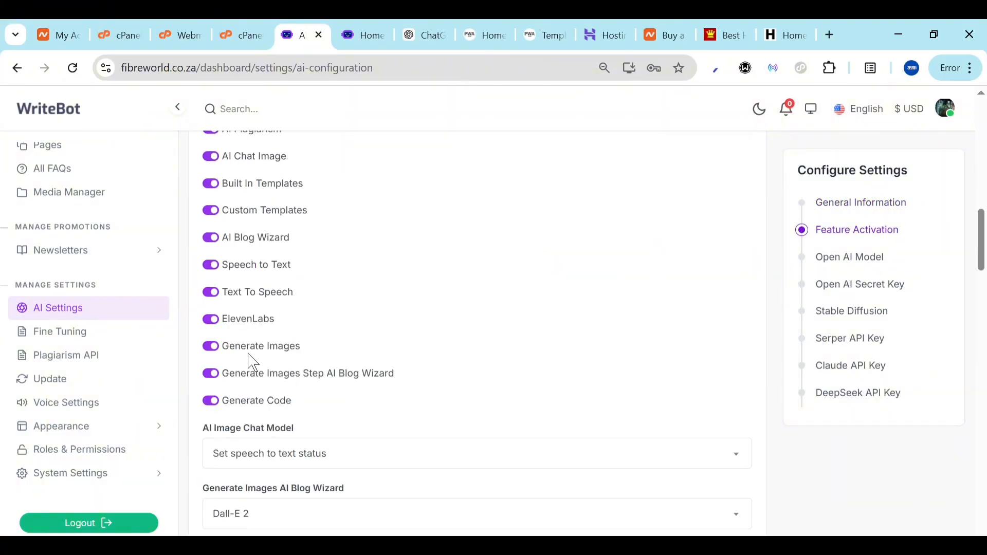
Turn off Generate Code and set DeepSeek V3 as default AI model, ChatGPT 4 for Blog Wizard
left_click(212, 405)
scroll(307, 404, "down", 4)
left_click(309, 251)
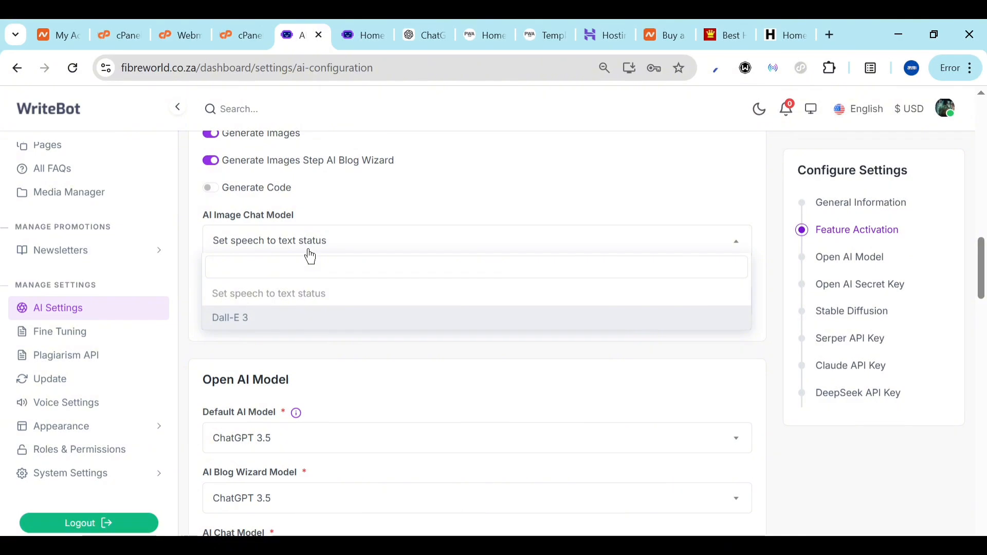
left_click(309, 251)
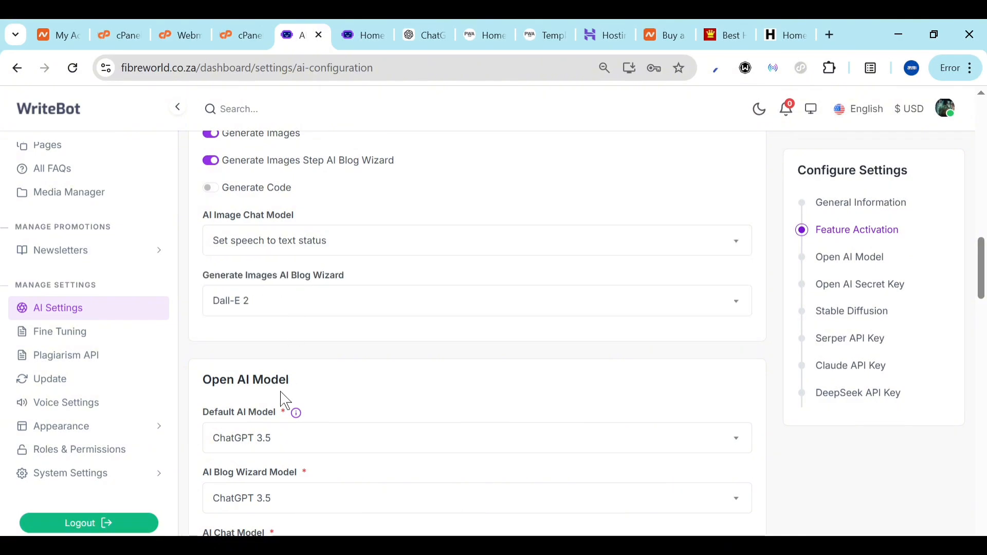
scroll(285, 400, "down", 3)
left_click(319, 266)
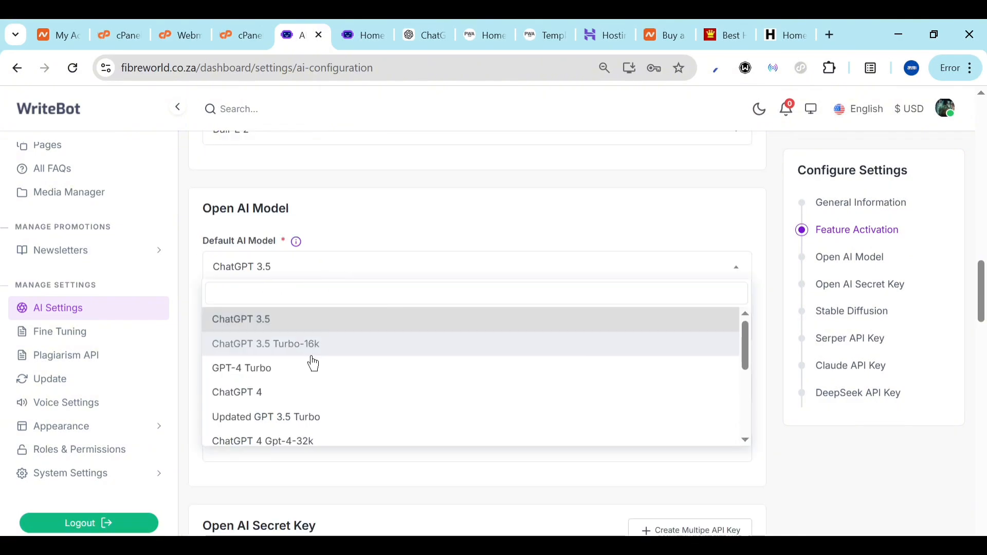
scroll(267, 498, "down", 5)
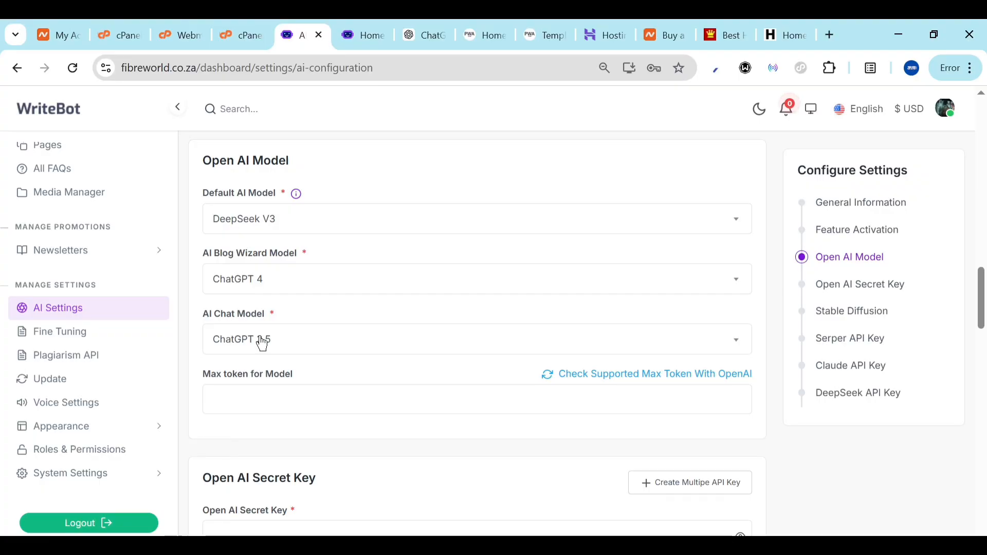
scroll(281, 309, "down", 2)
left_click(298, 264)
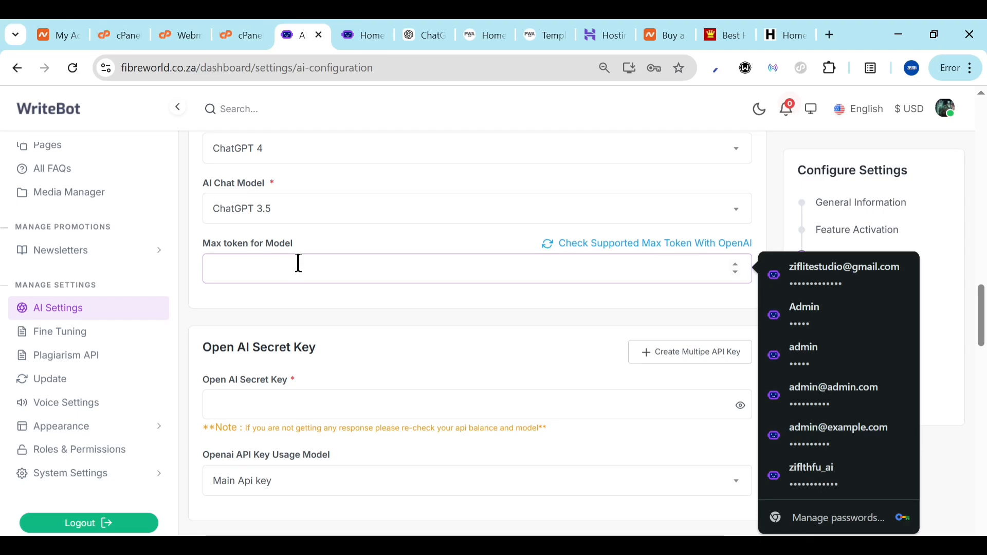
Set Max token to 8000 and visit the OpenAI API platform page for the secret key
left_click(287, 312)
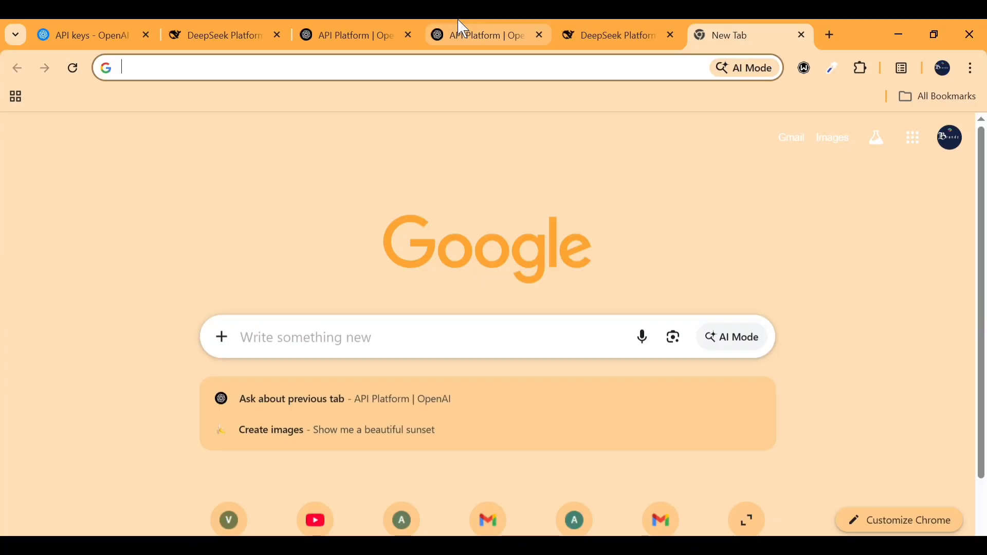
left_click(461, 28)
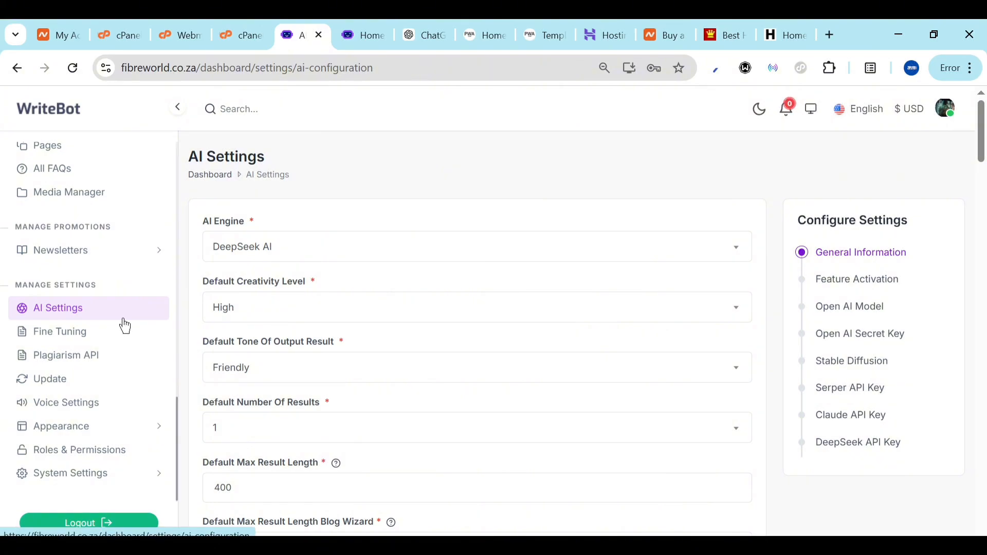
Expand Subscriptions in the admin sidebar to reveal histories, payment requests, packages and settings
scroll(68, 298, "up", 2)
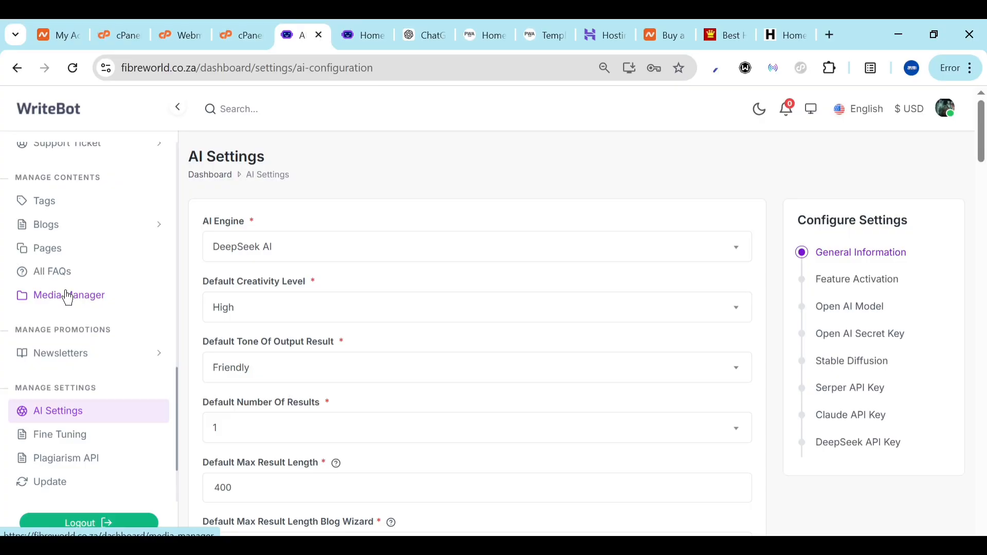
scroll(67, 297, "up", 2)
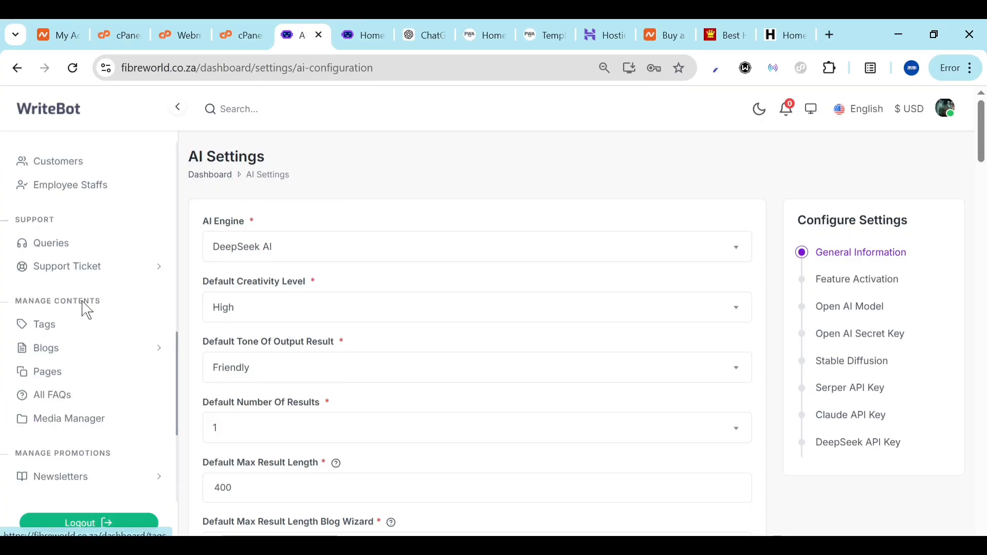
scroll(78, 241, "up", 5)
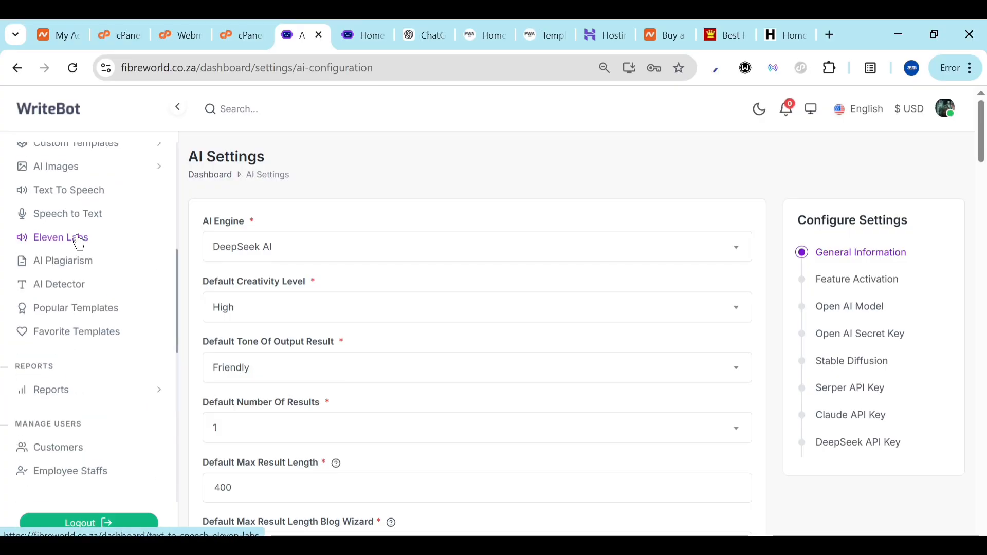
scroll(74, 197, "up", 6)
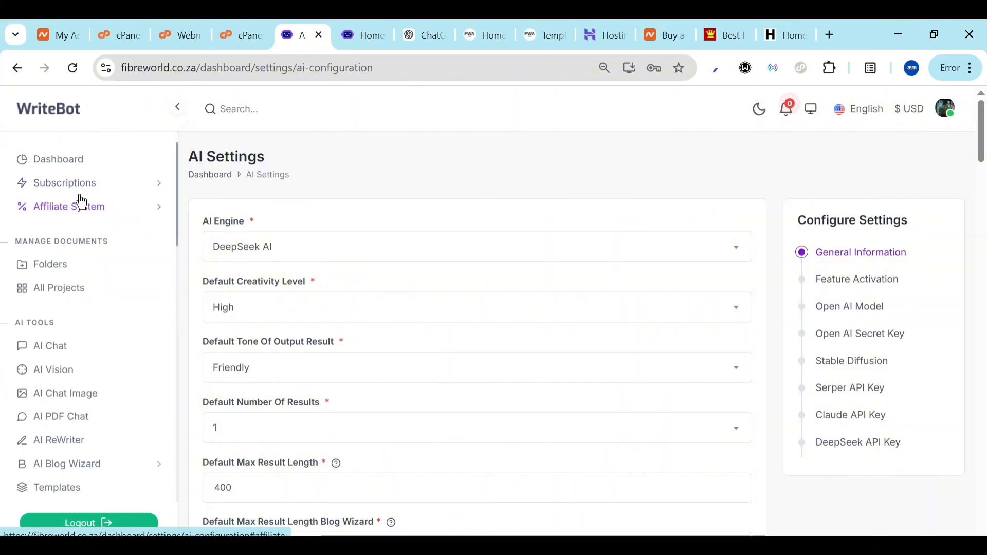
left_click(55, 193)
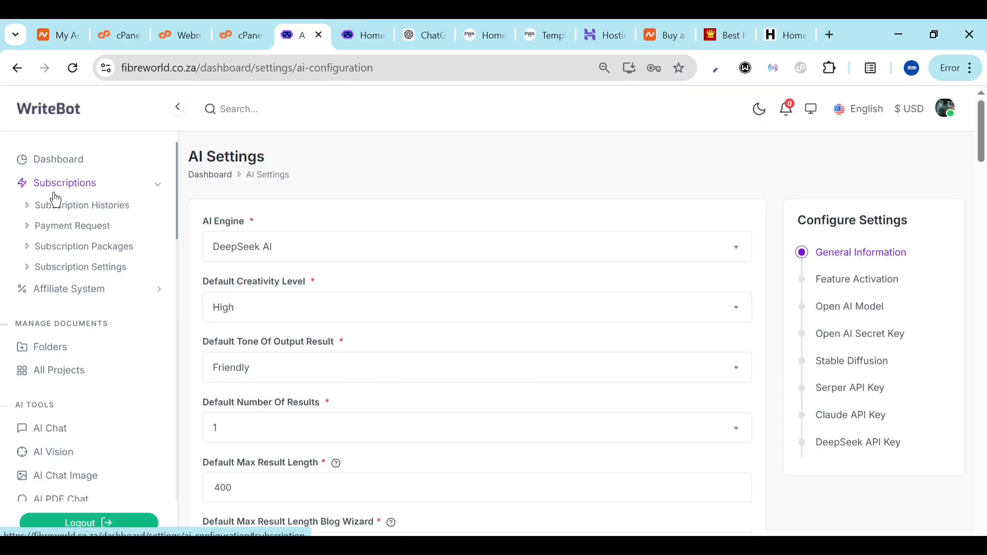
Add a new monthly package on the Subscription Packages page beside the free Starter package
left_click(64, 247)
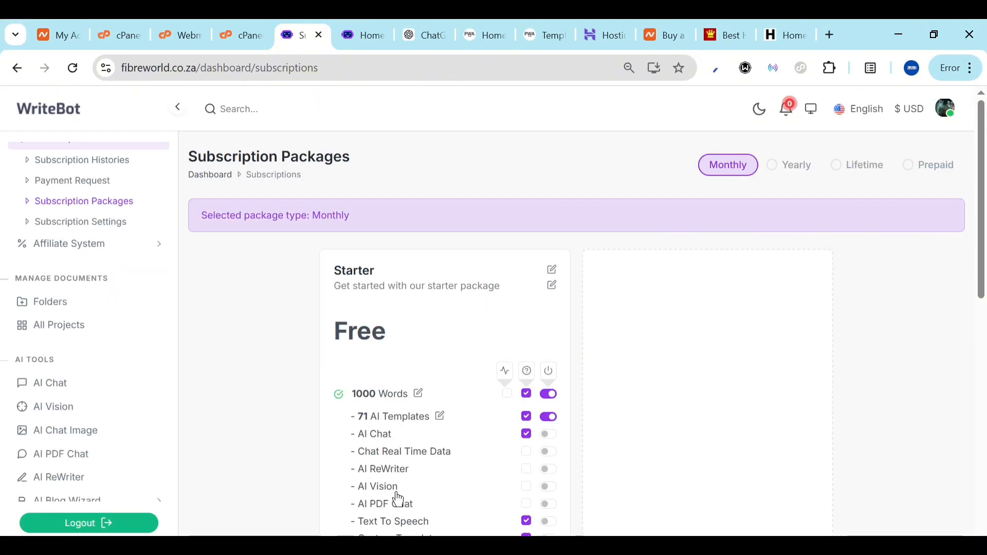
scroll(398, 499, "down", 10)
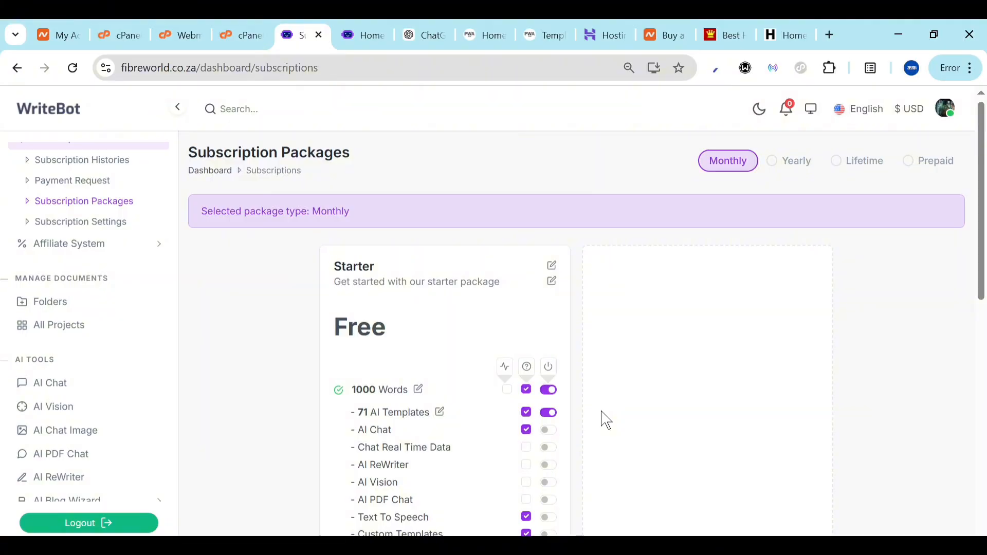
scroll(607, 421, "down", 5)
left_click(708, 266)
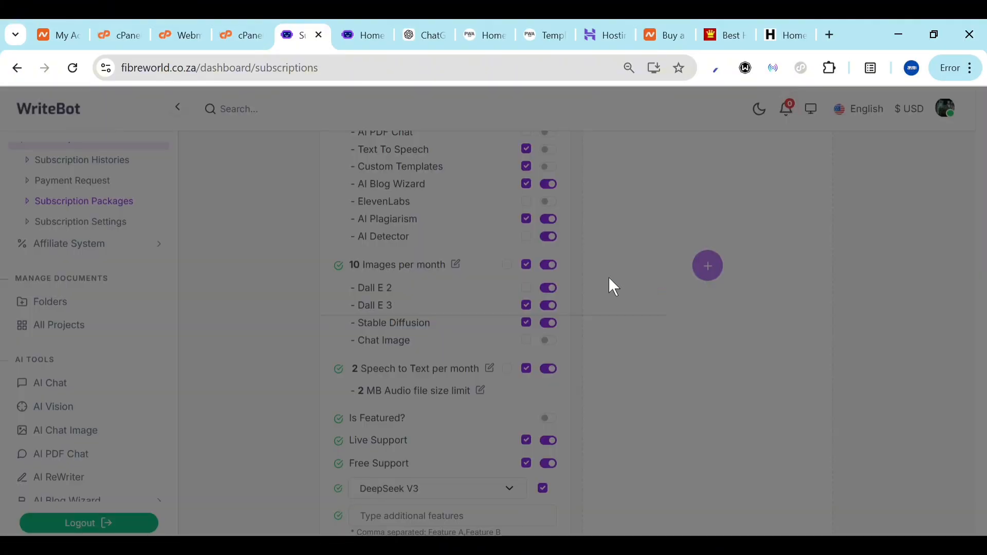
left_click(516, 297)
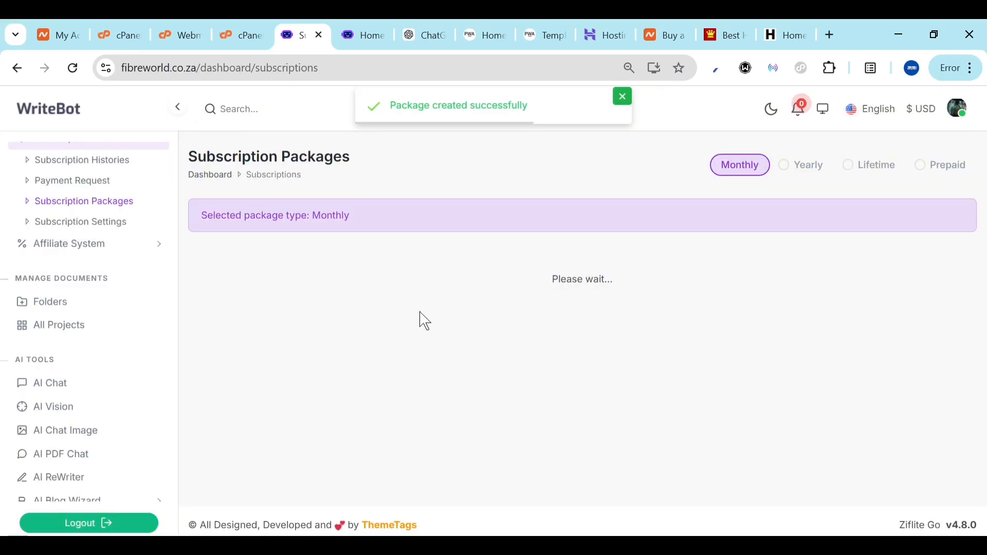
Rename the new package to 'Best', leaving its discount switched off
left_click(538, 267)
type("SNew Package")
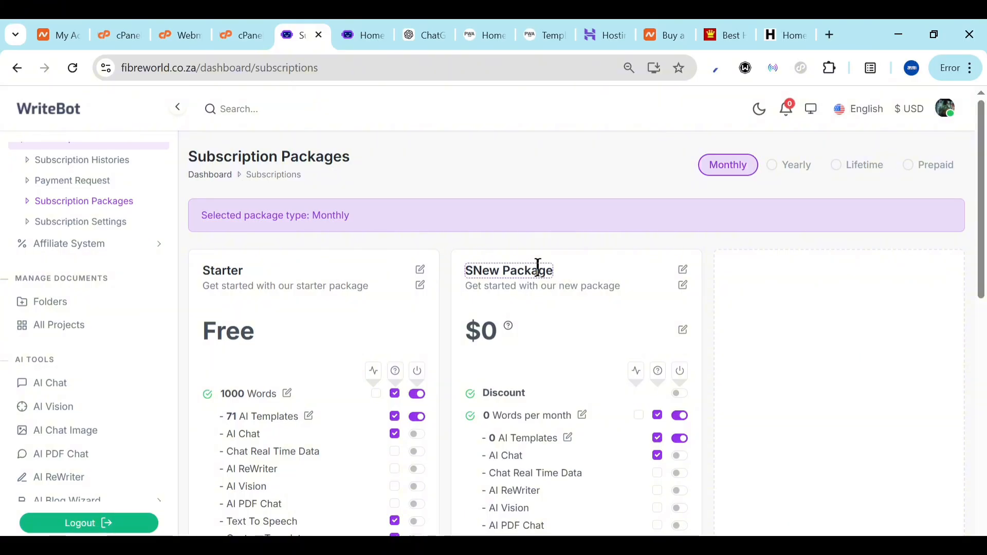
key("ctrl+a")
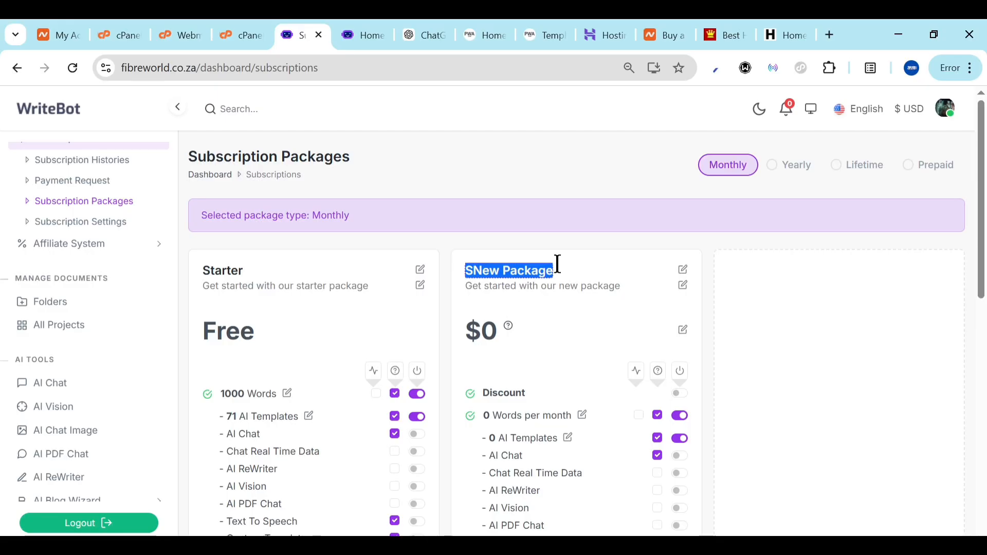
type("Best")
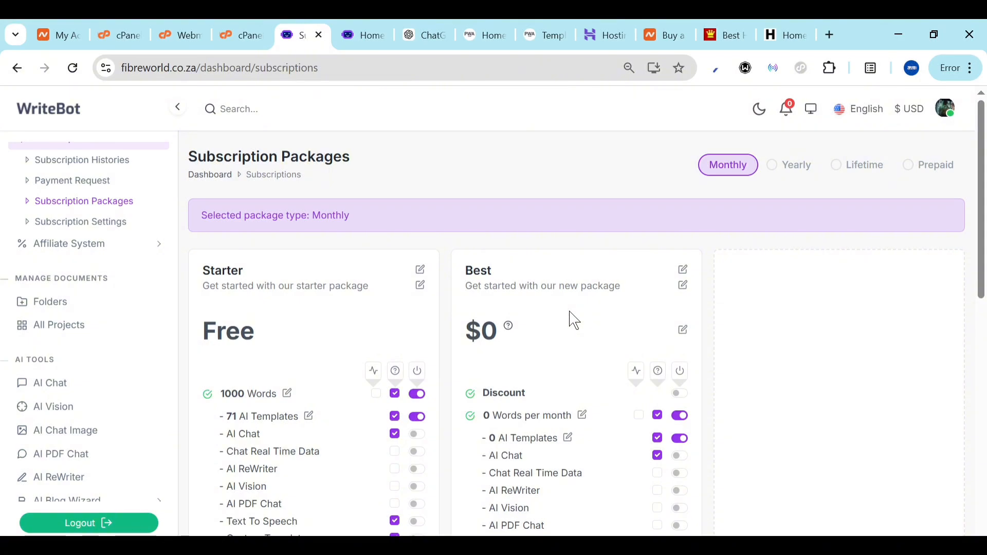
scroll(546, 383, "down", 1)
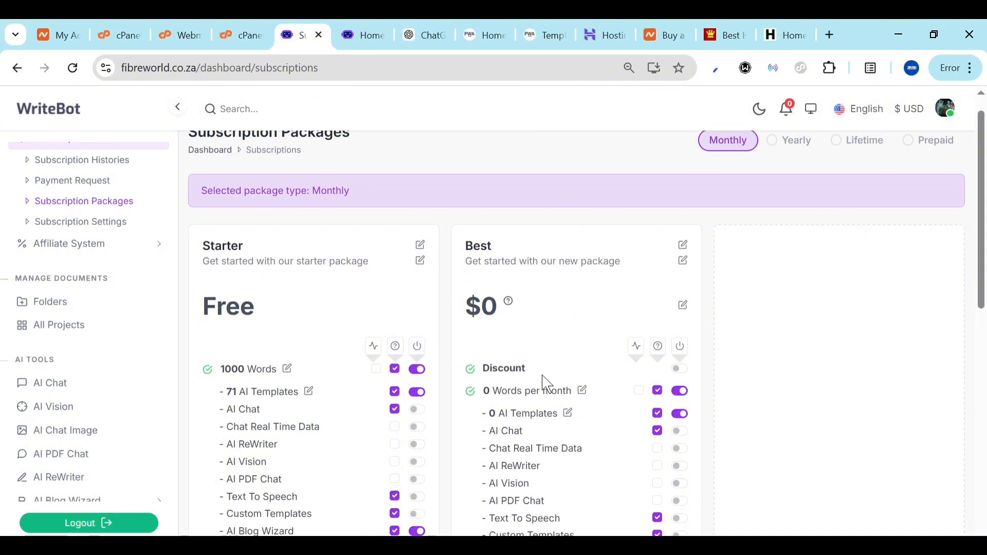
scroll(535, 393, "down", 2)
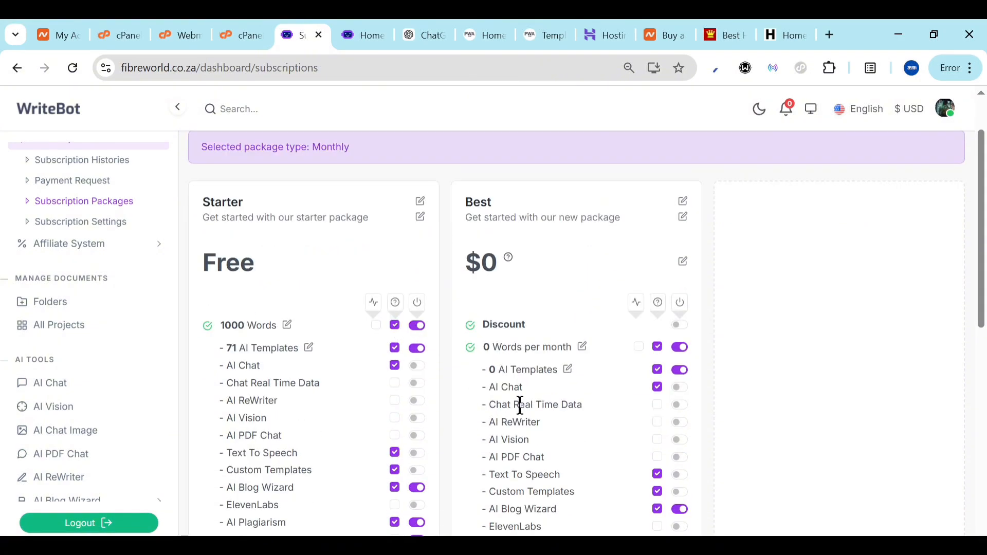
left_click(680, 325)
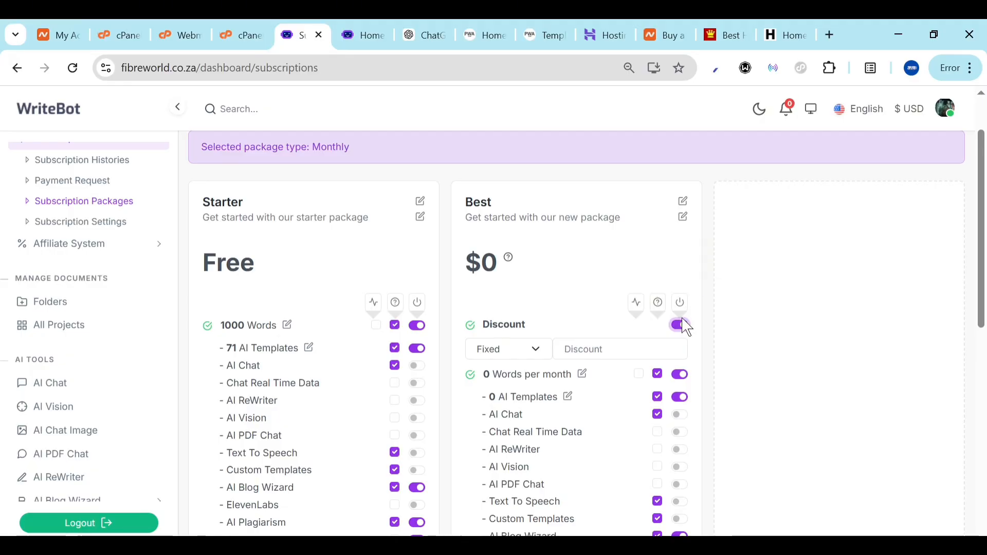
left_click(685, 333)
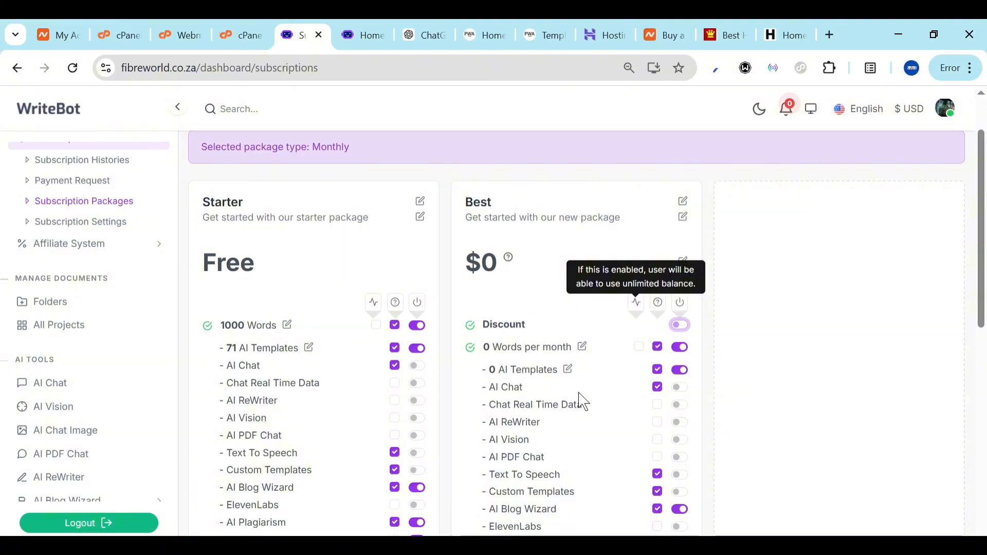
scroll(584, 402, "down", 3)
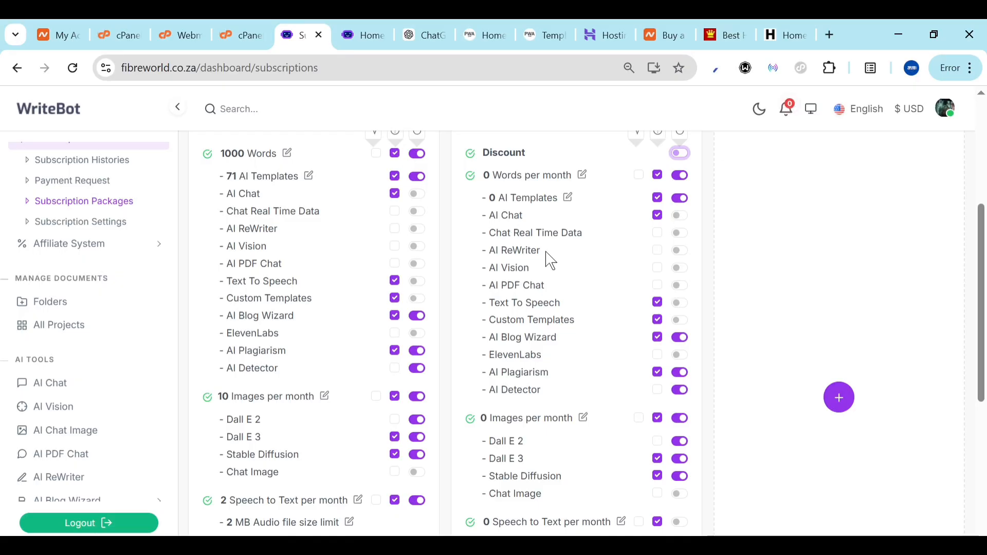
scroll(544, 463, "down", 5)
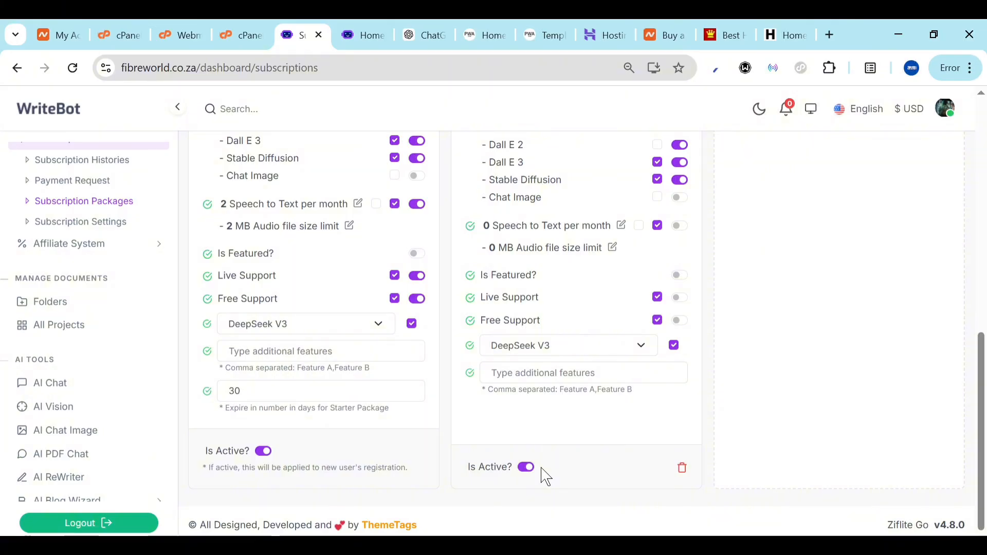
scroll(533, 485, "up", 5)
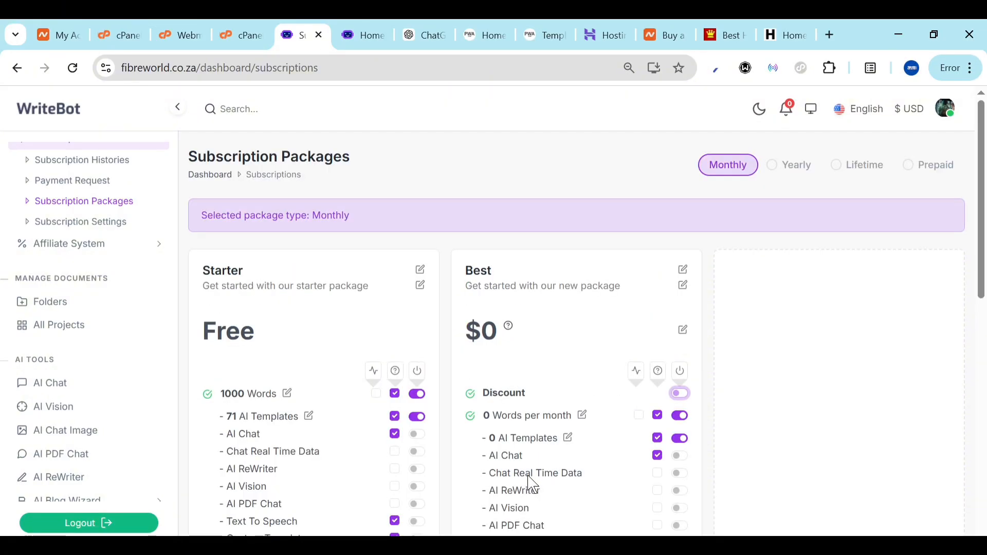
Price the Best package at $10 and go to Subscription Settings
left_click(683, 332)
type("10")
key("BackSpace")
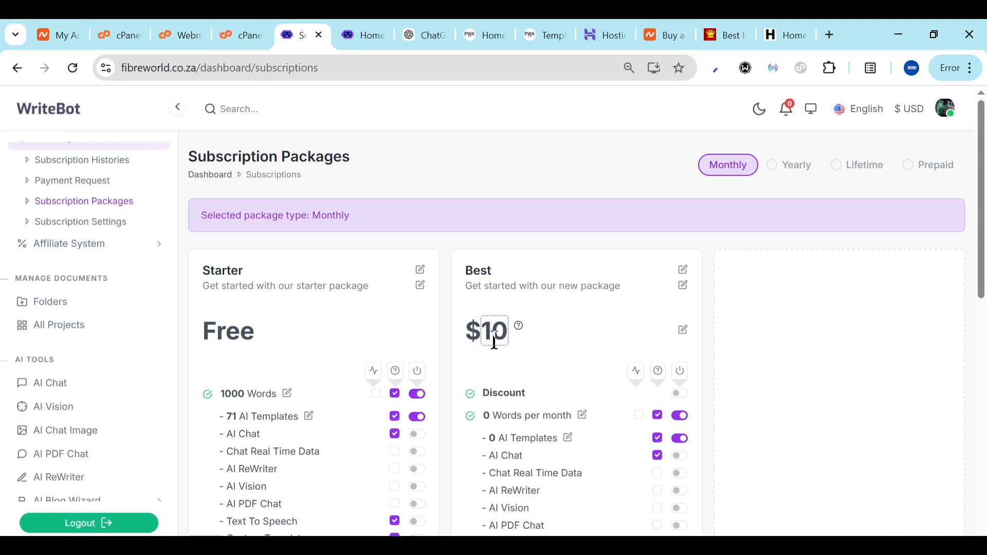
left_click(776, 386)
scroll(775, 386, "down", 10)
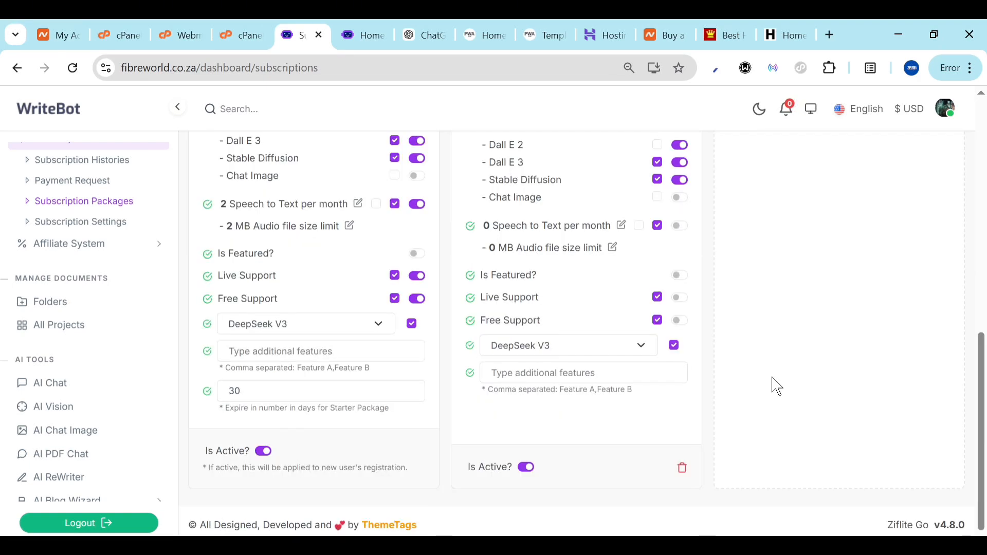
scroll(776, 386, "up", 10)
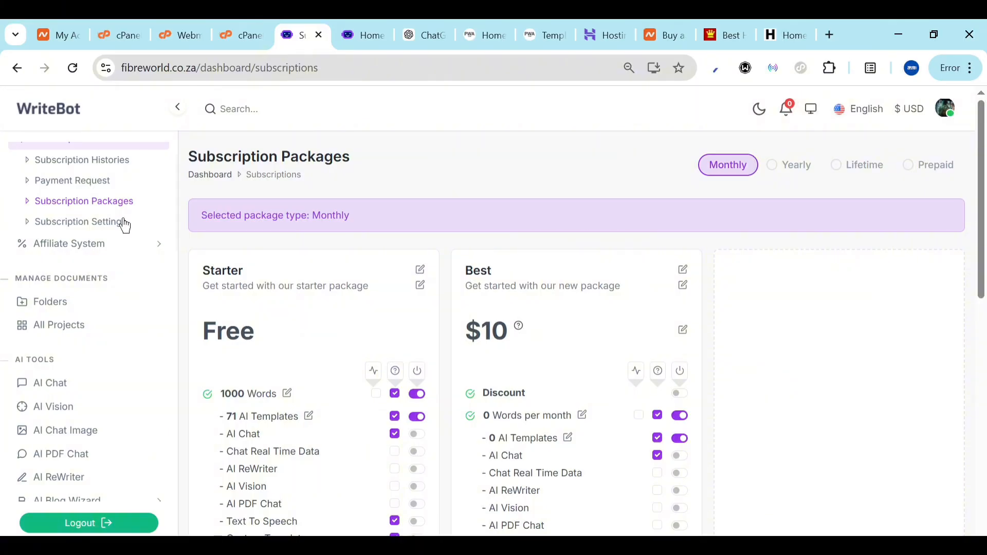
left_click(106, 226)
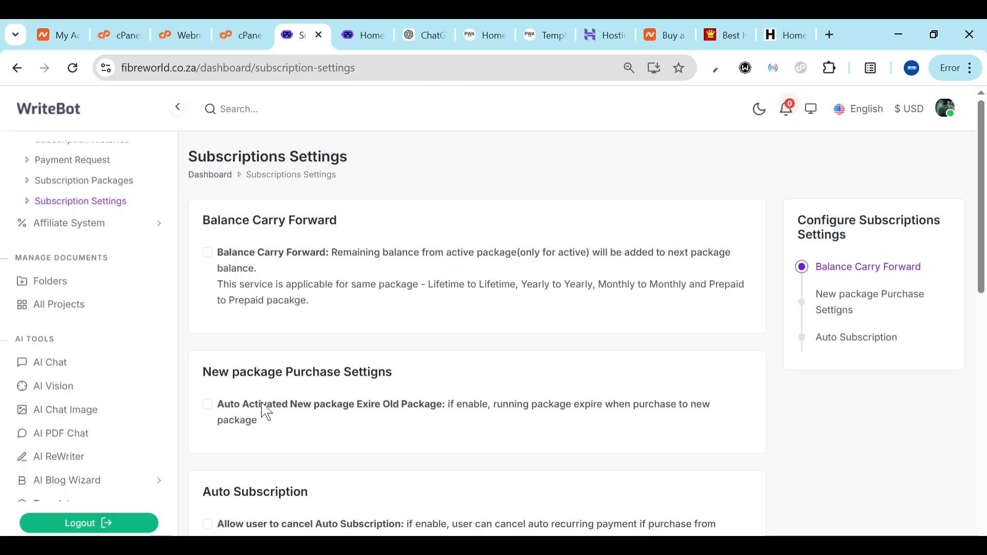
Tick Auto Activated New Package Expire Old Package, Allow Cancel and Allow Active Auto Subscription
left_click(208, 405)
scroll(206, 271, "down", 5)
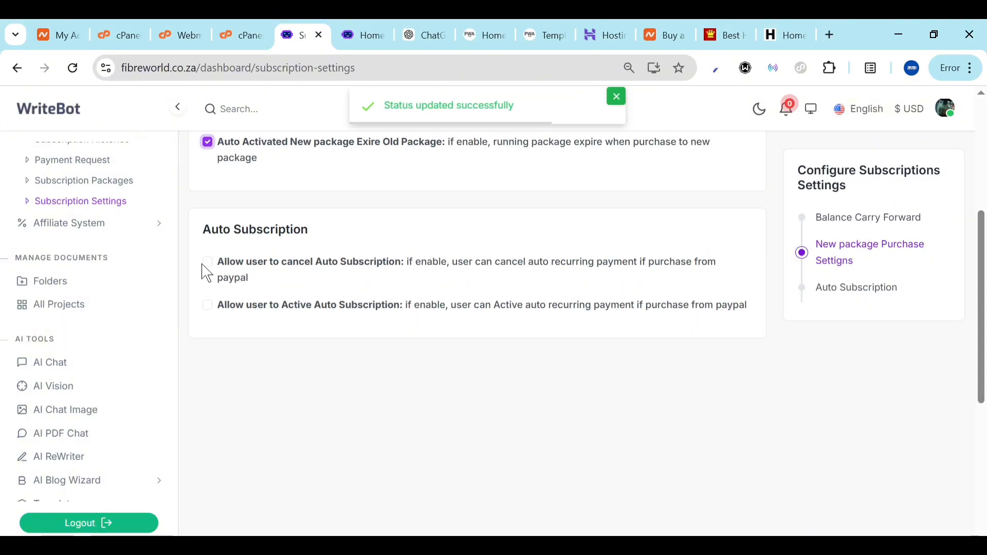
left_click(208, 263)
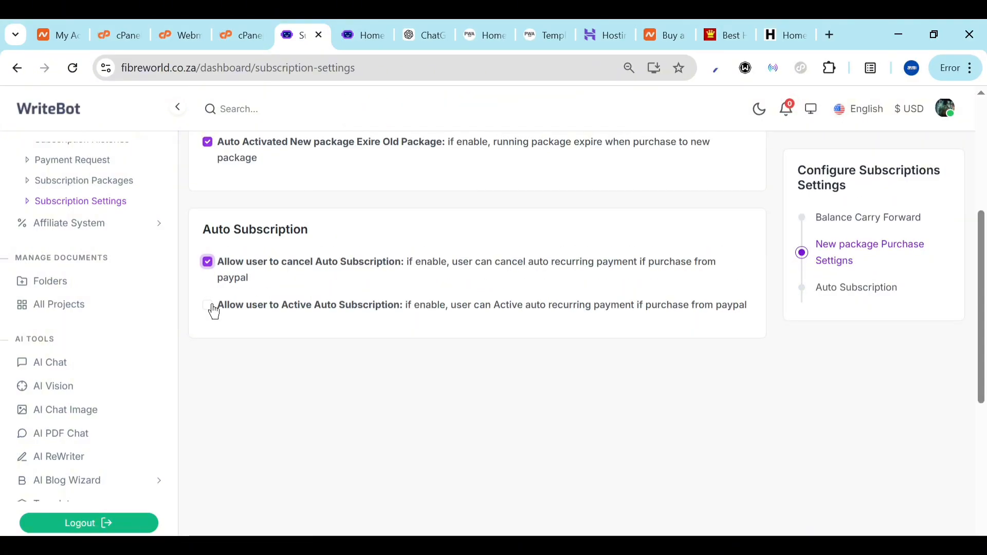
left_click(208, 306)
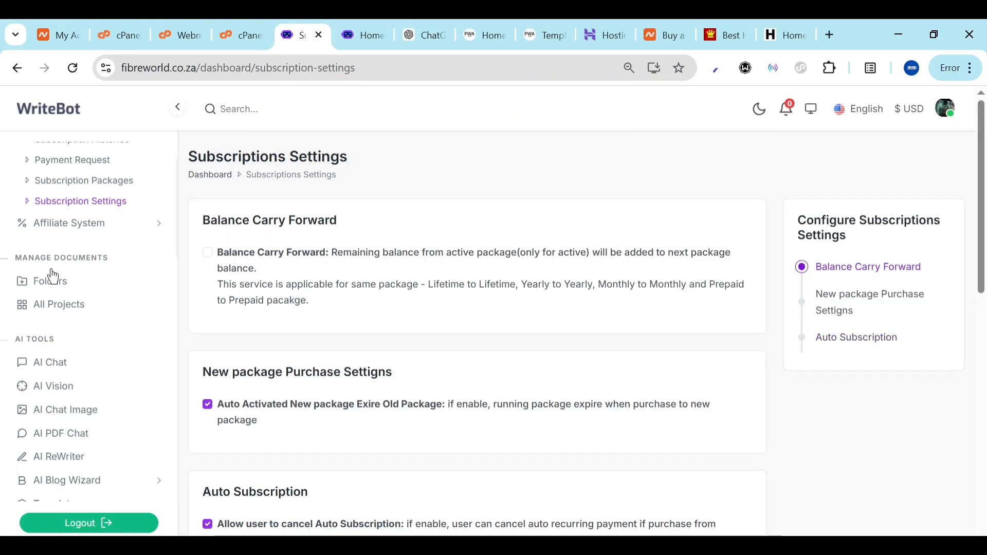
scroll(48, 277, "up", 2)
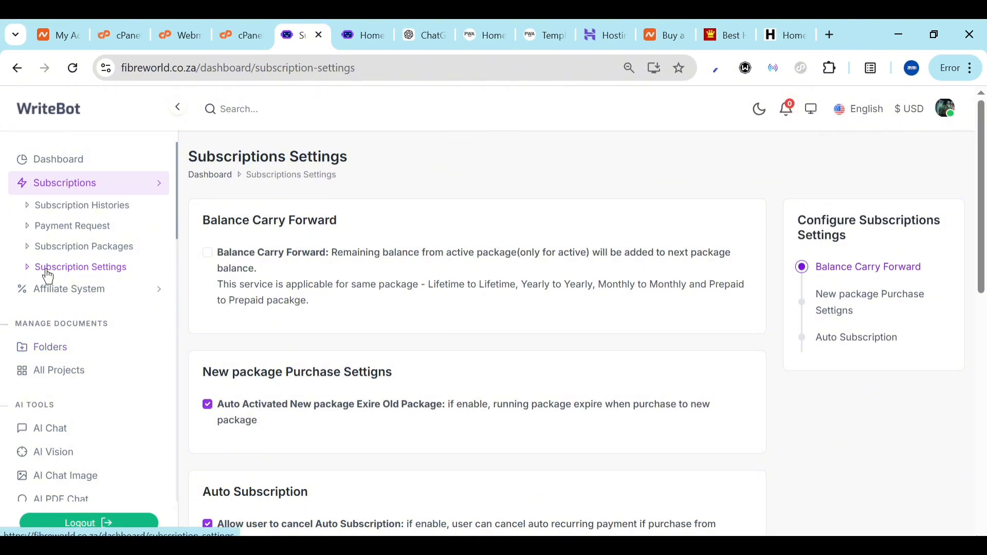
scroll(48, 277, "down", 10)
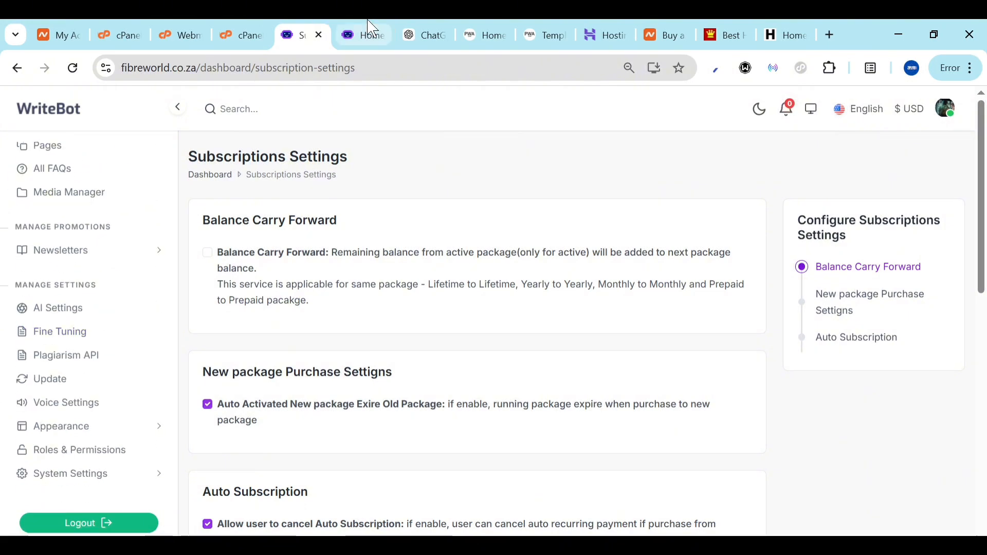
Check the live homepage, then list the Terms & Conditions and Privacy & Policy pages
left_click(366, 34)
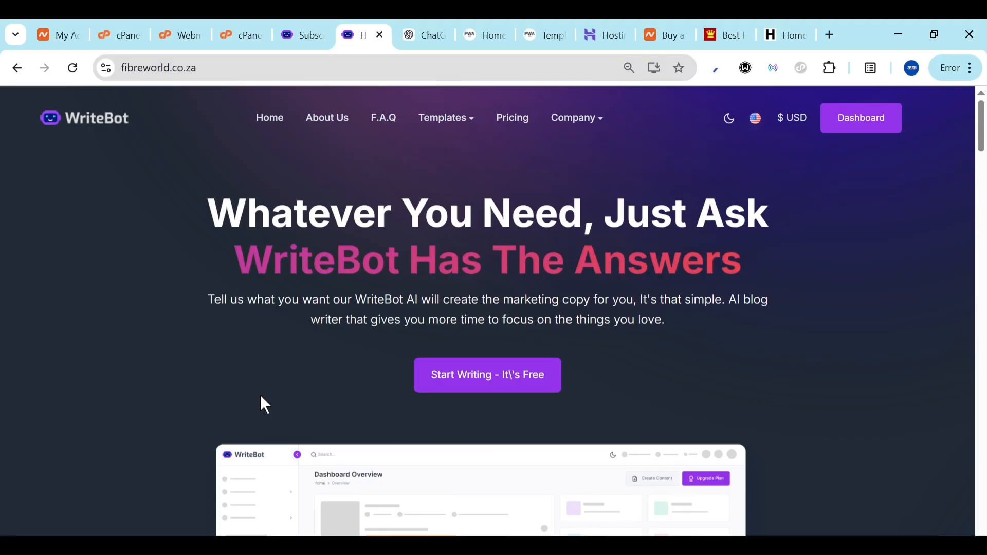
left_click(316, 29)
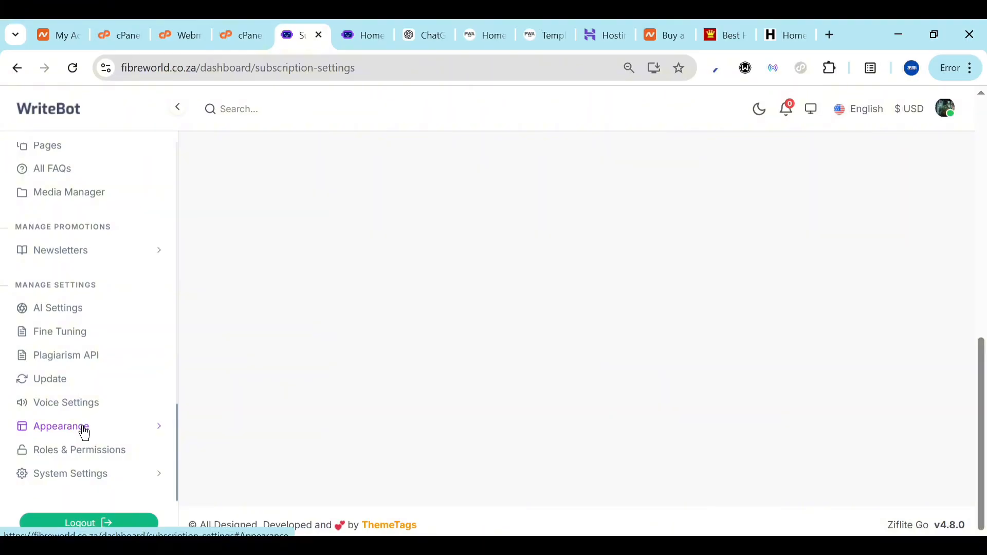
scroll(85, 435, "up", 4)
left_click(49, 332)
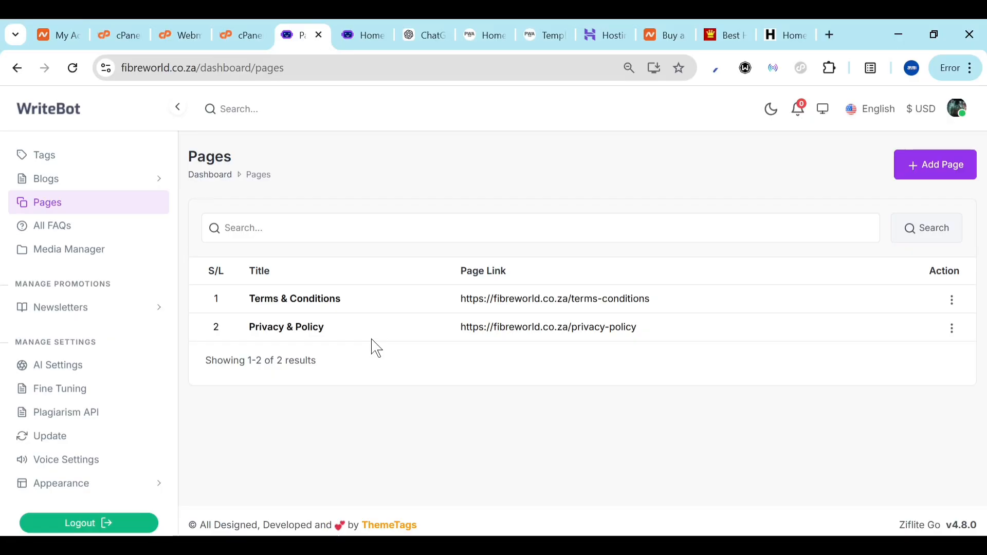
scroll(74, 401, "down", 1)
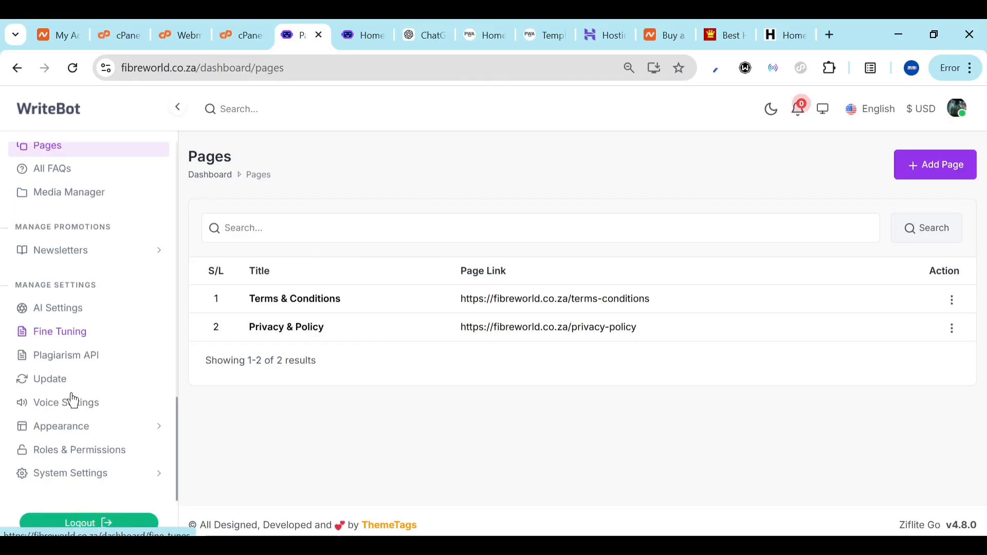
scroll(73, 401, "up", 5)
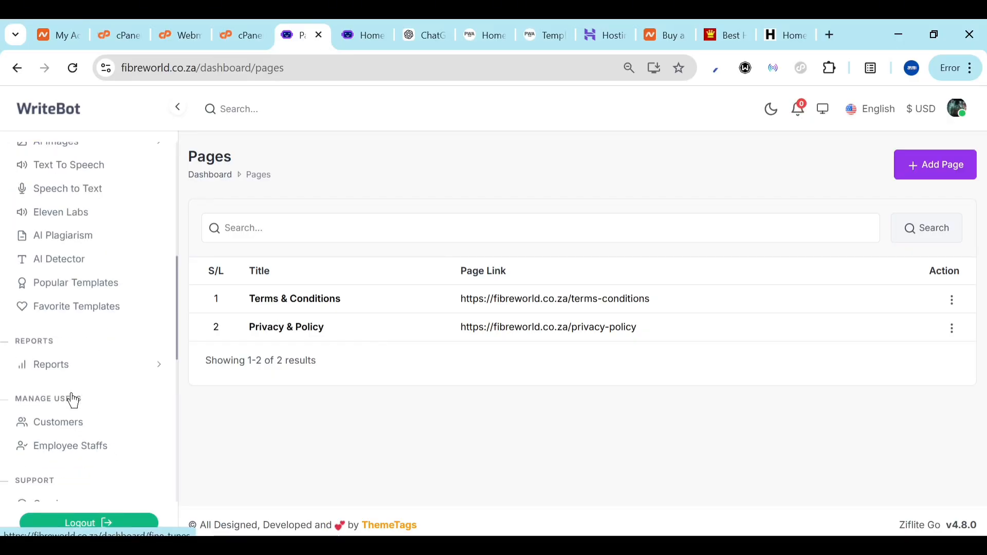
scroll(73, 401, "down", 5)
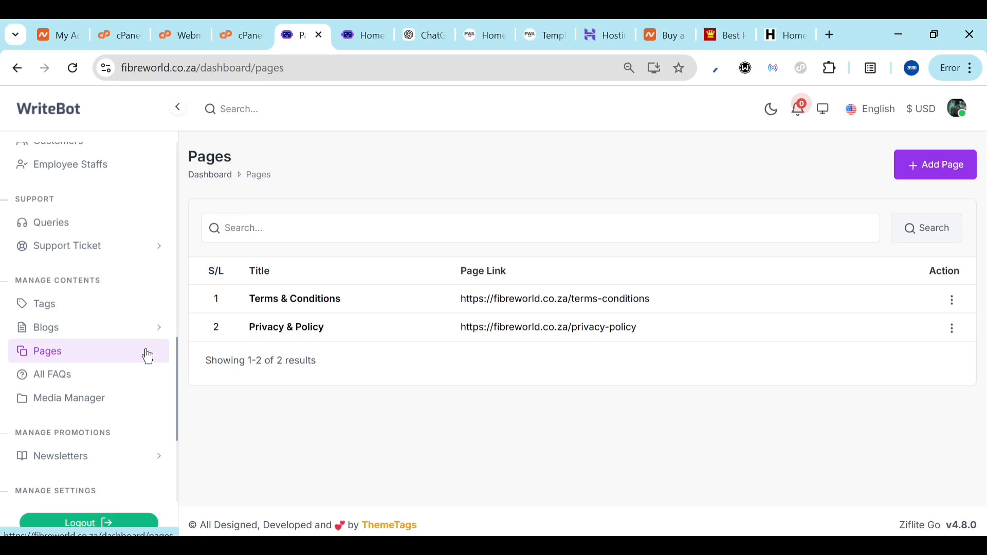
Replace WriteBot with Ziflite in the hero's colorful title, save, and view the live homepage
left_click(148, 356)
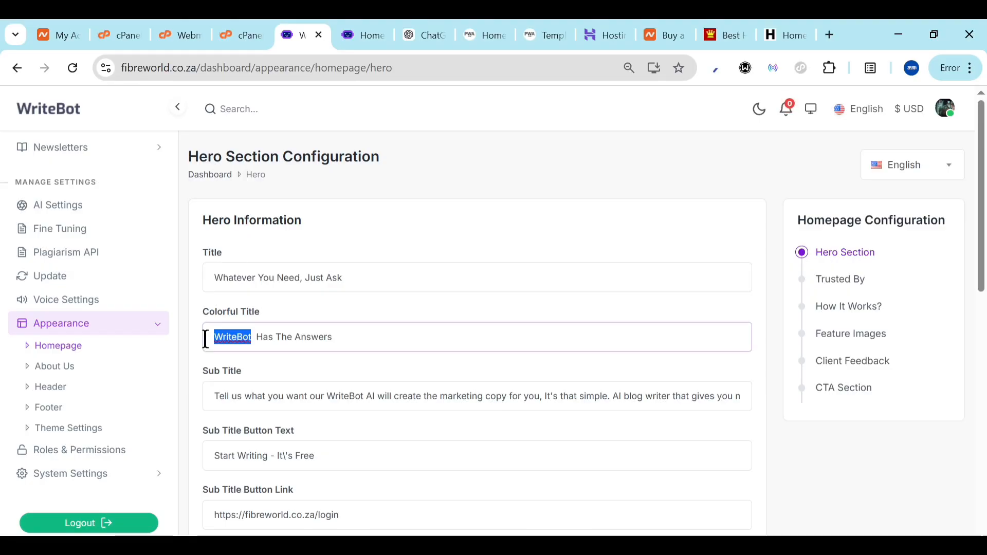
left_click_drag(252, 336, 205, 340)
type("Ziflite")
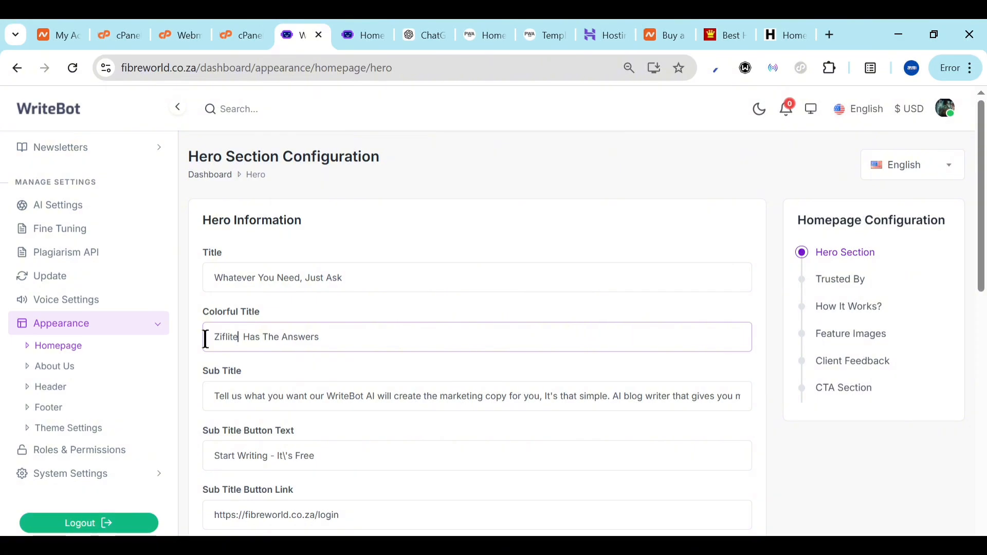
scroll(420, 353, "down", 8)
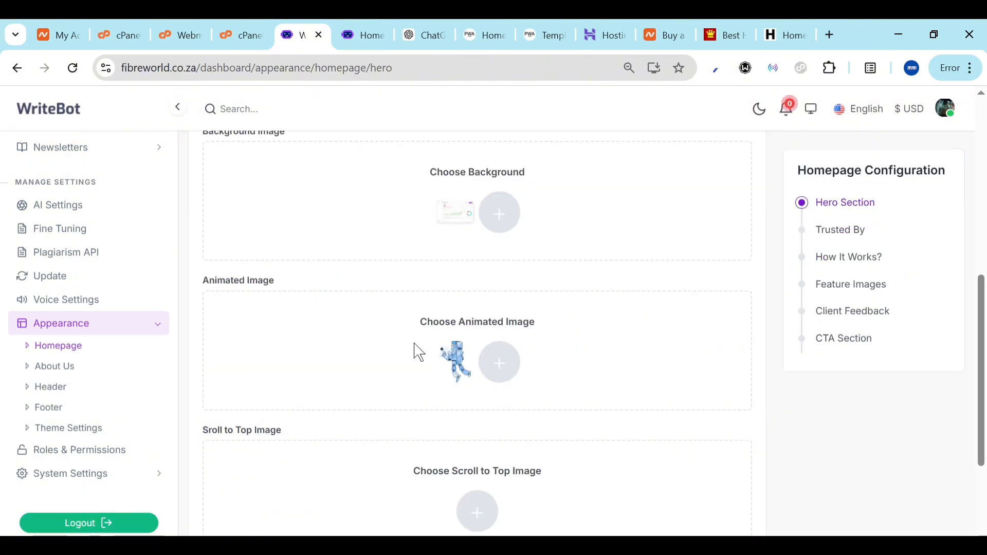
scroll(419, 353, "down", 3)
left_click(264, 463)
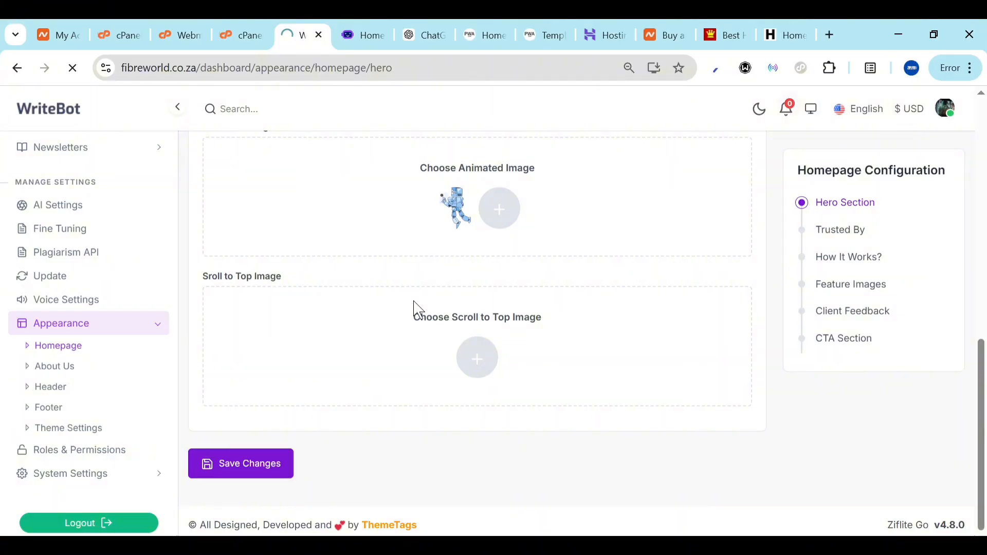
left_click(364, 34)
left_click(288, 64)
key("ctrl+c")
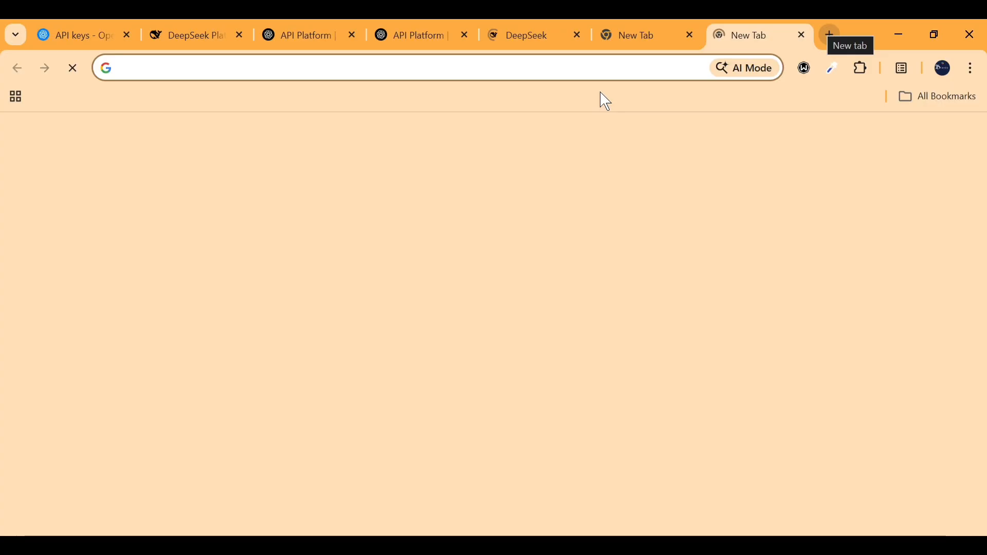
left_click(543, 70)
key("ctrl+v")
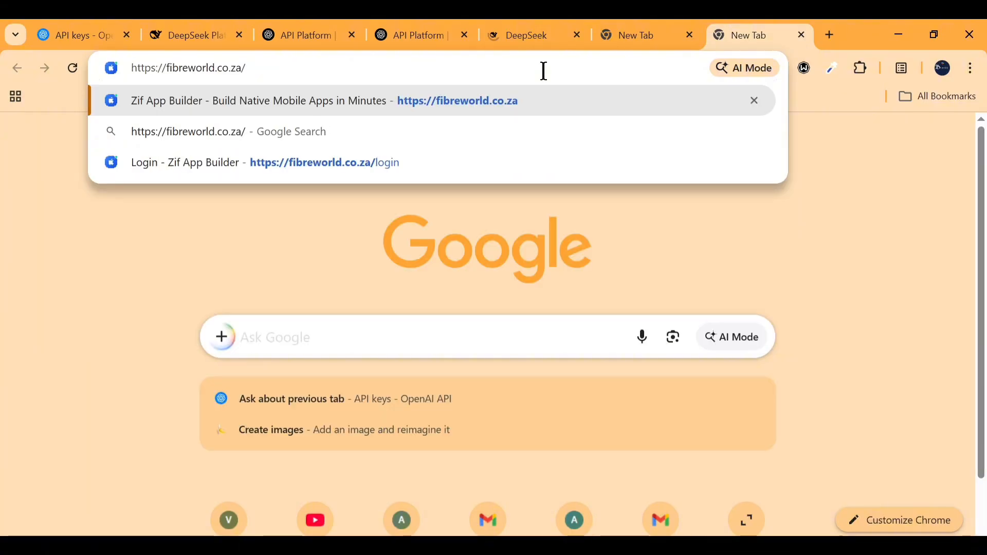
key("Return")
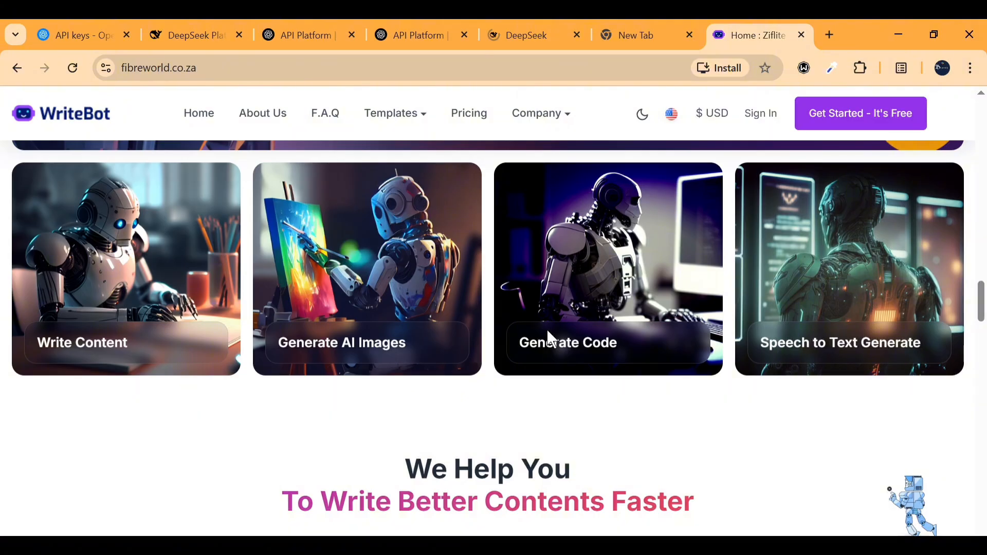
Start signing up via Get Started on a pricing card and review WriteBot's login page at fibreworld.co.za/login
scroll(525, 319, "down", 10)
left_click(506, 300)
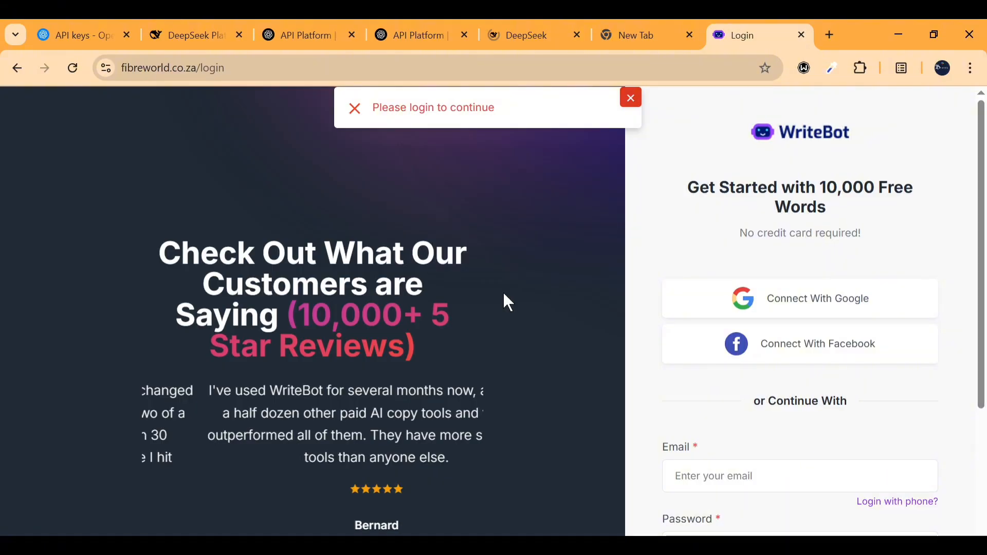
scroll(773, 397, "down", 3)
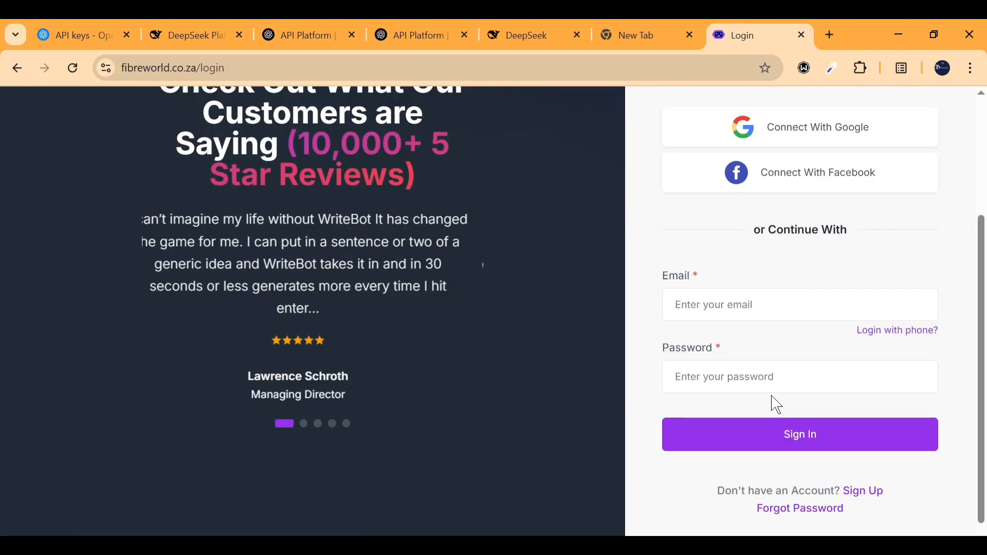